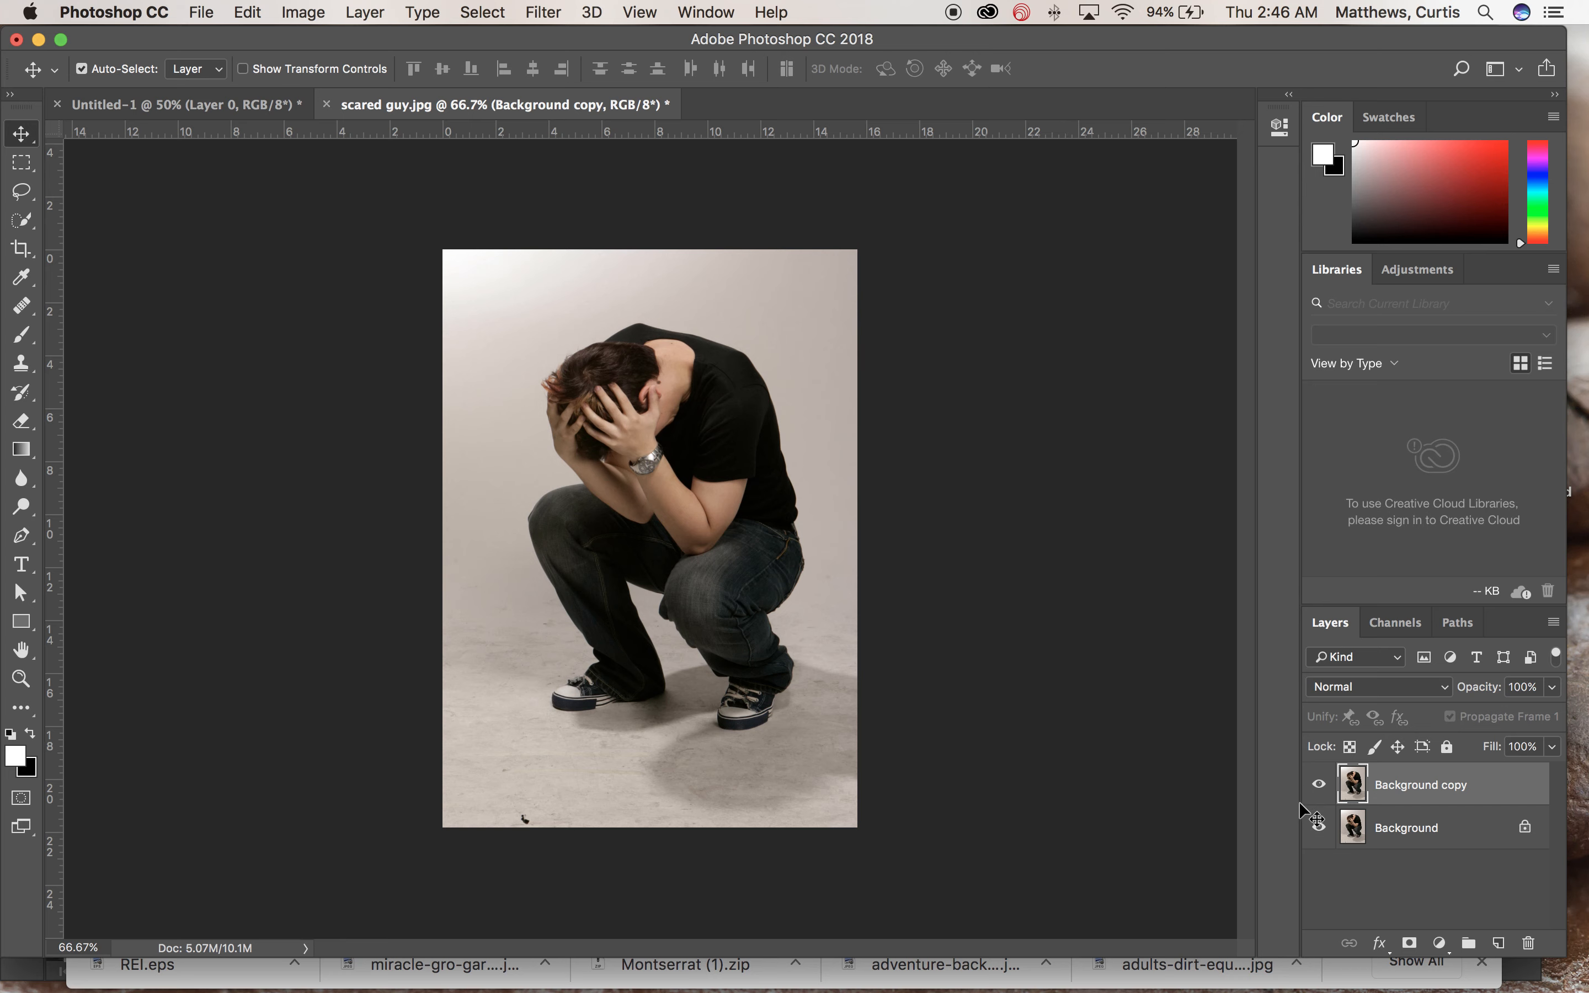
Step: Activate the Quick Selection tool for the Background copy layer
click(22, 222)
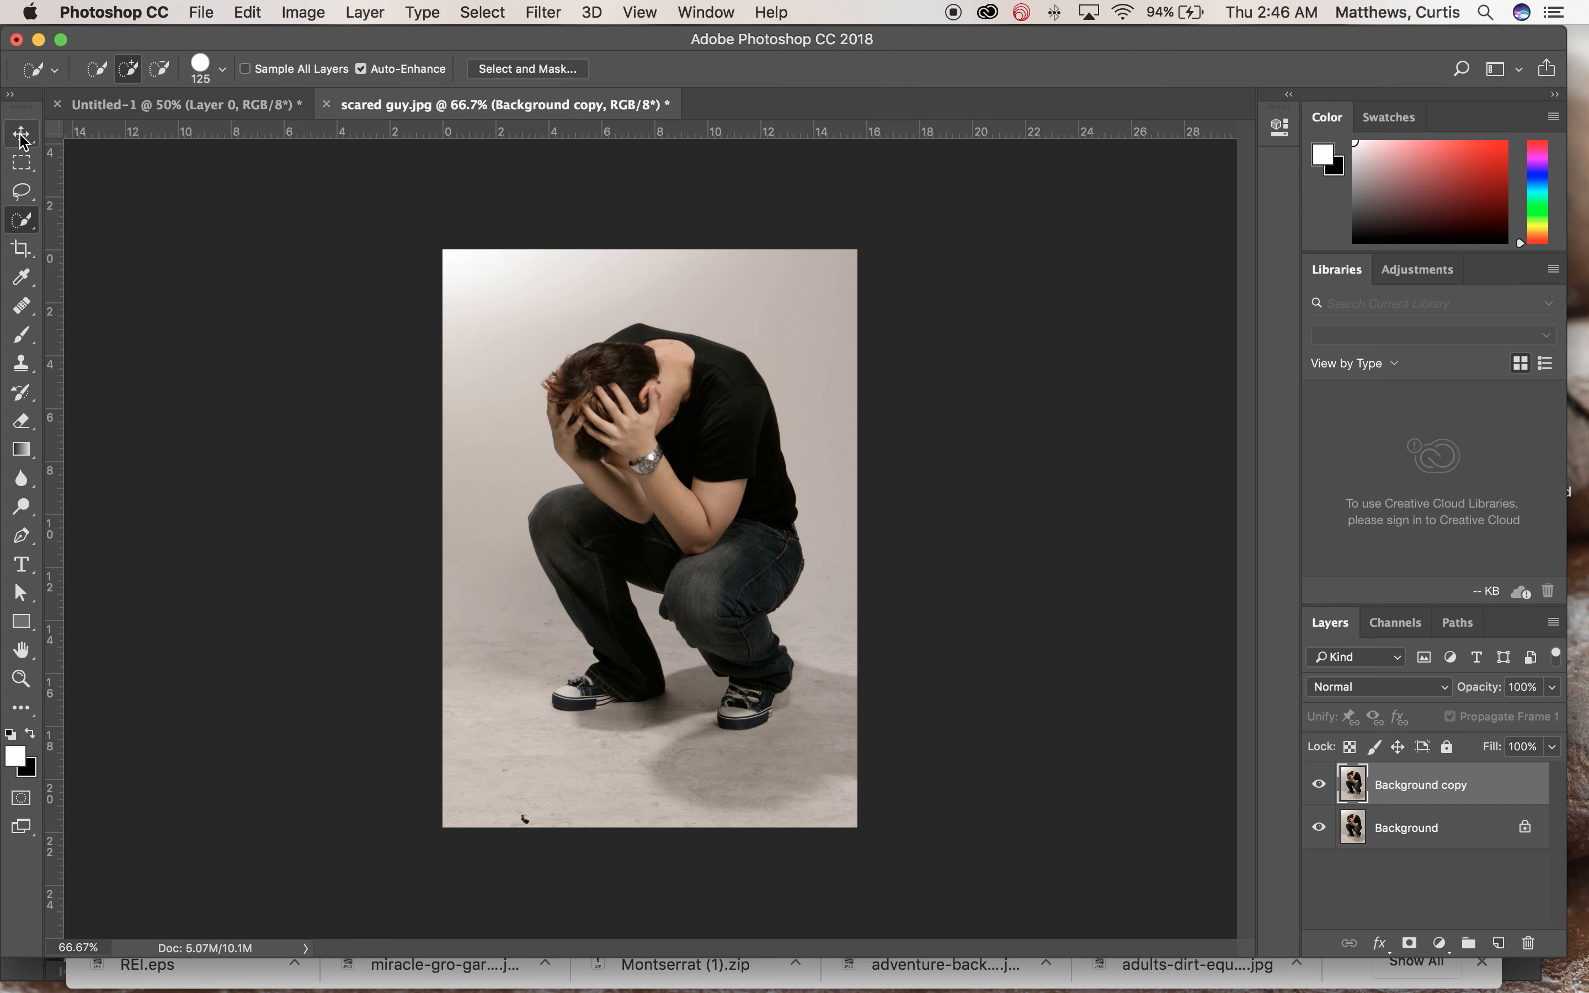
click(31, 227)
click(99, 238)
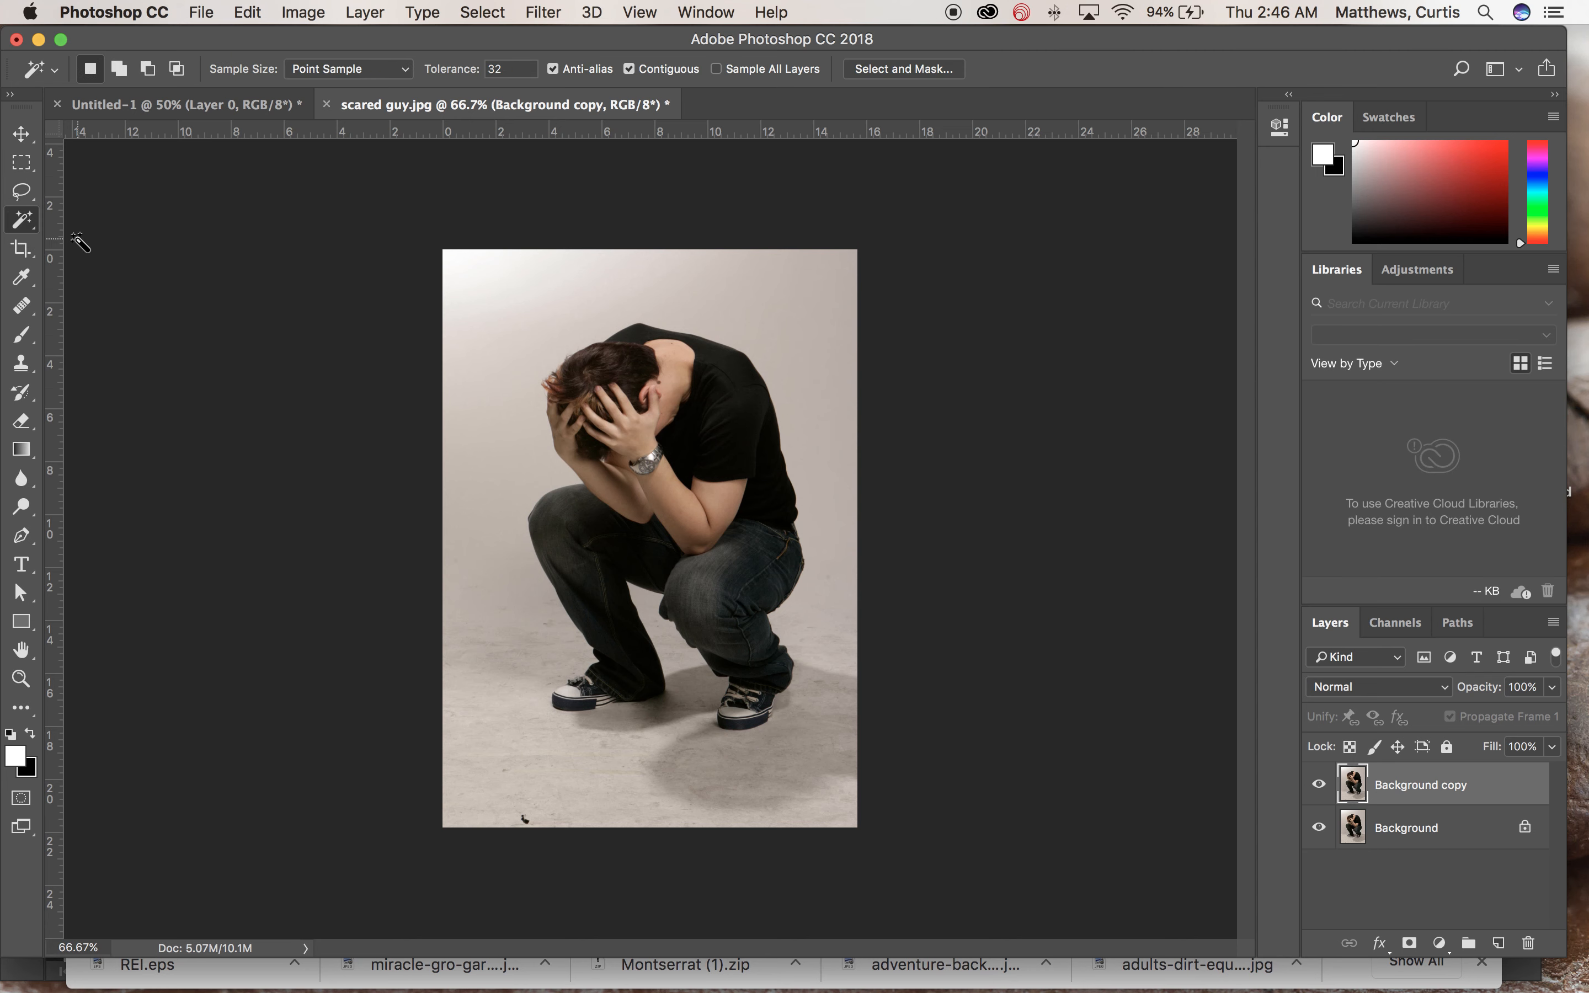
click(33, 225)
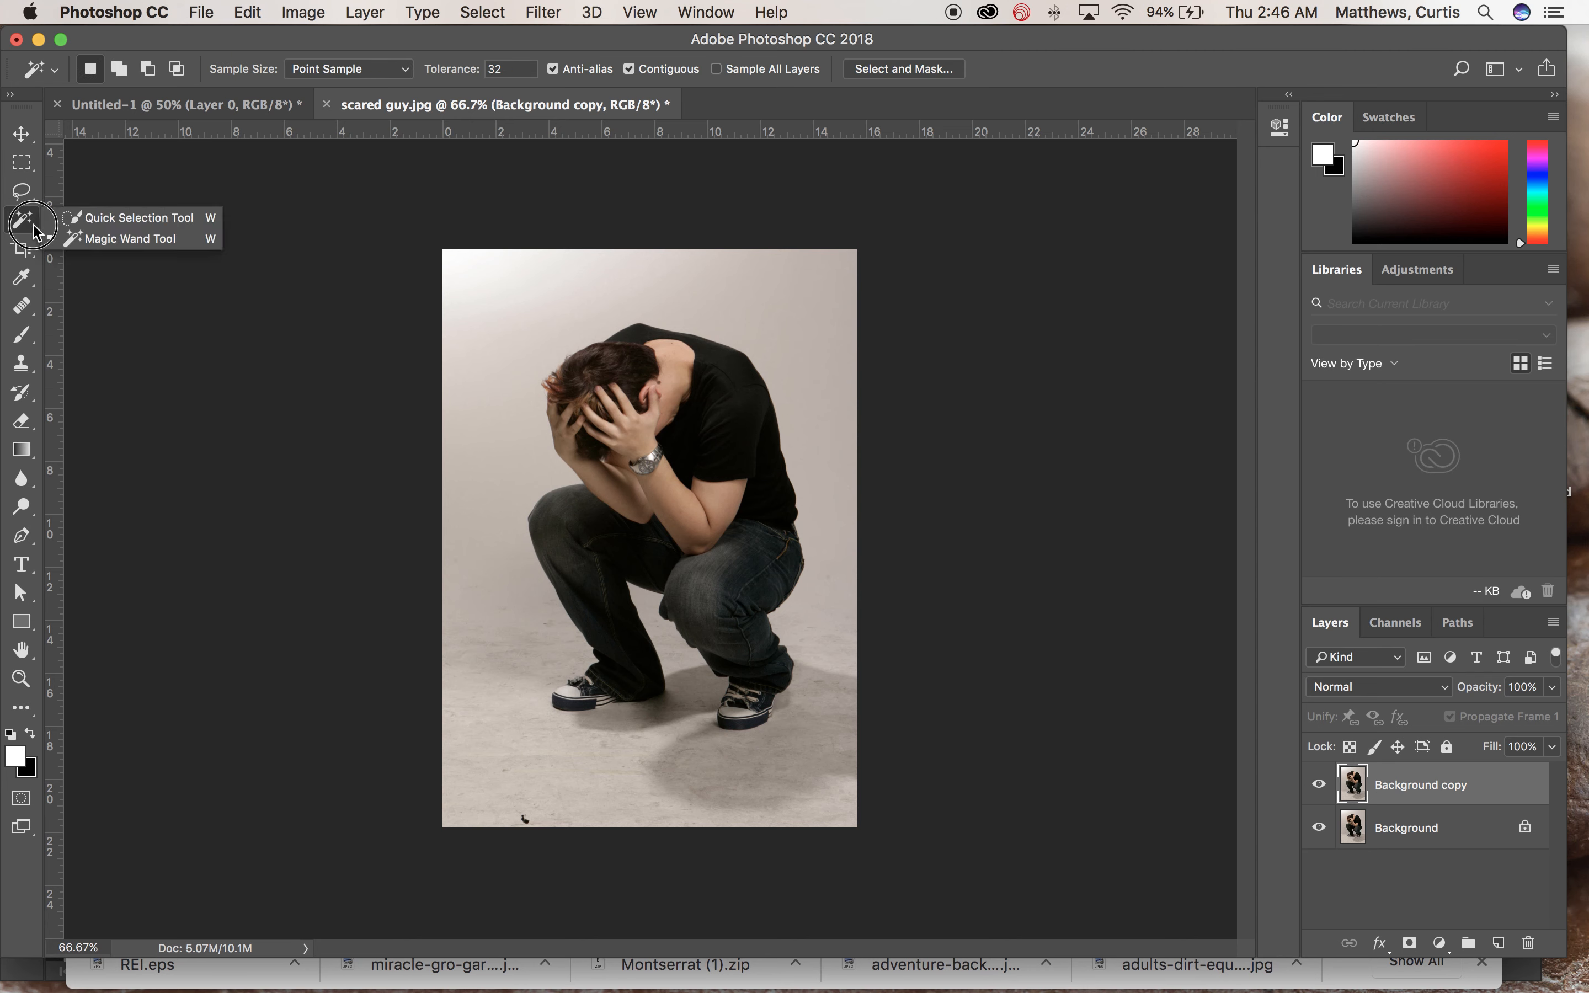
click(113, 225)
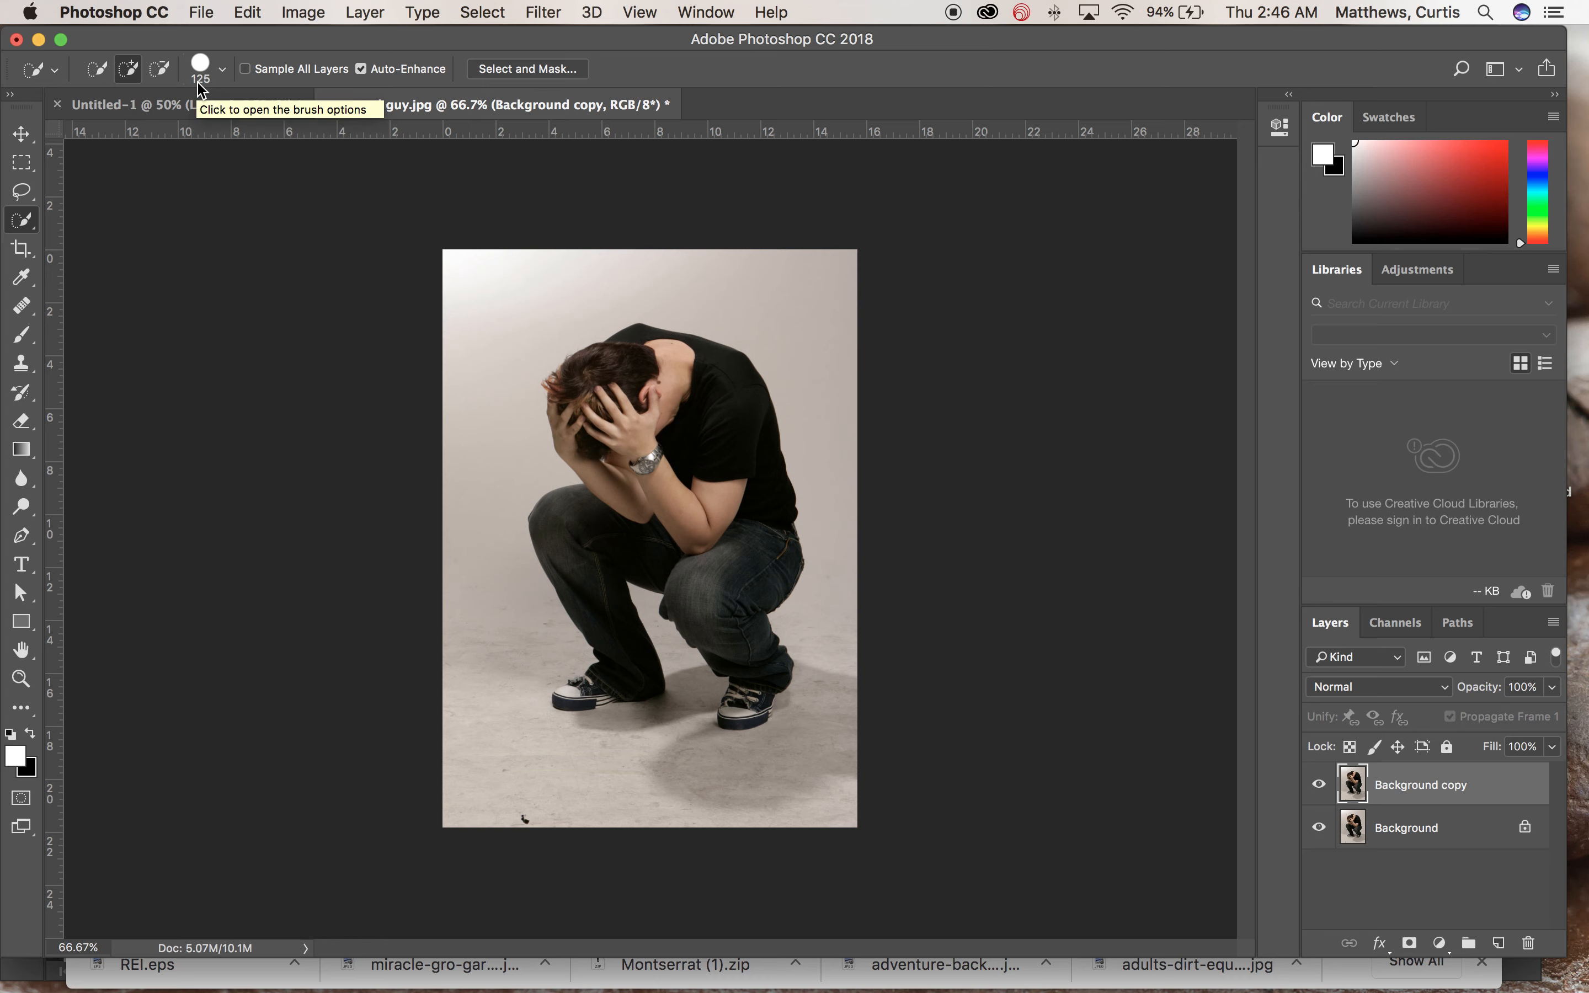
Step: Try a selection brush hardness of 0% and restore it to 100%
click(222, 69)
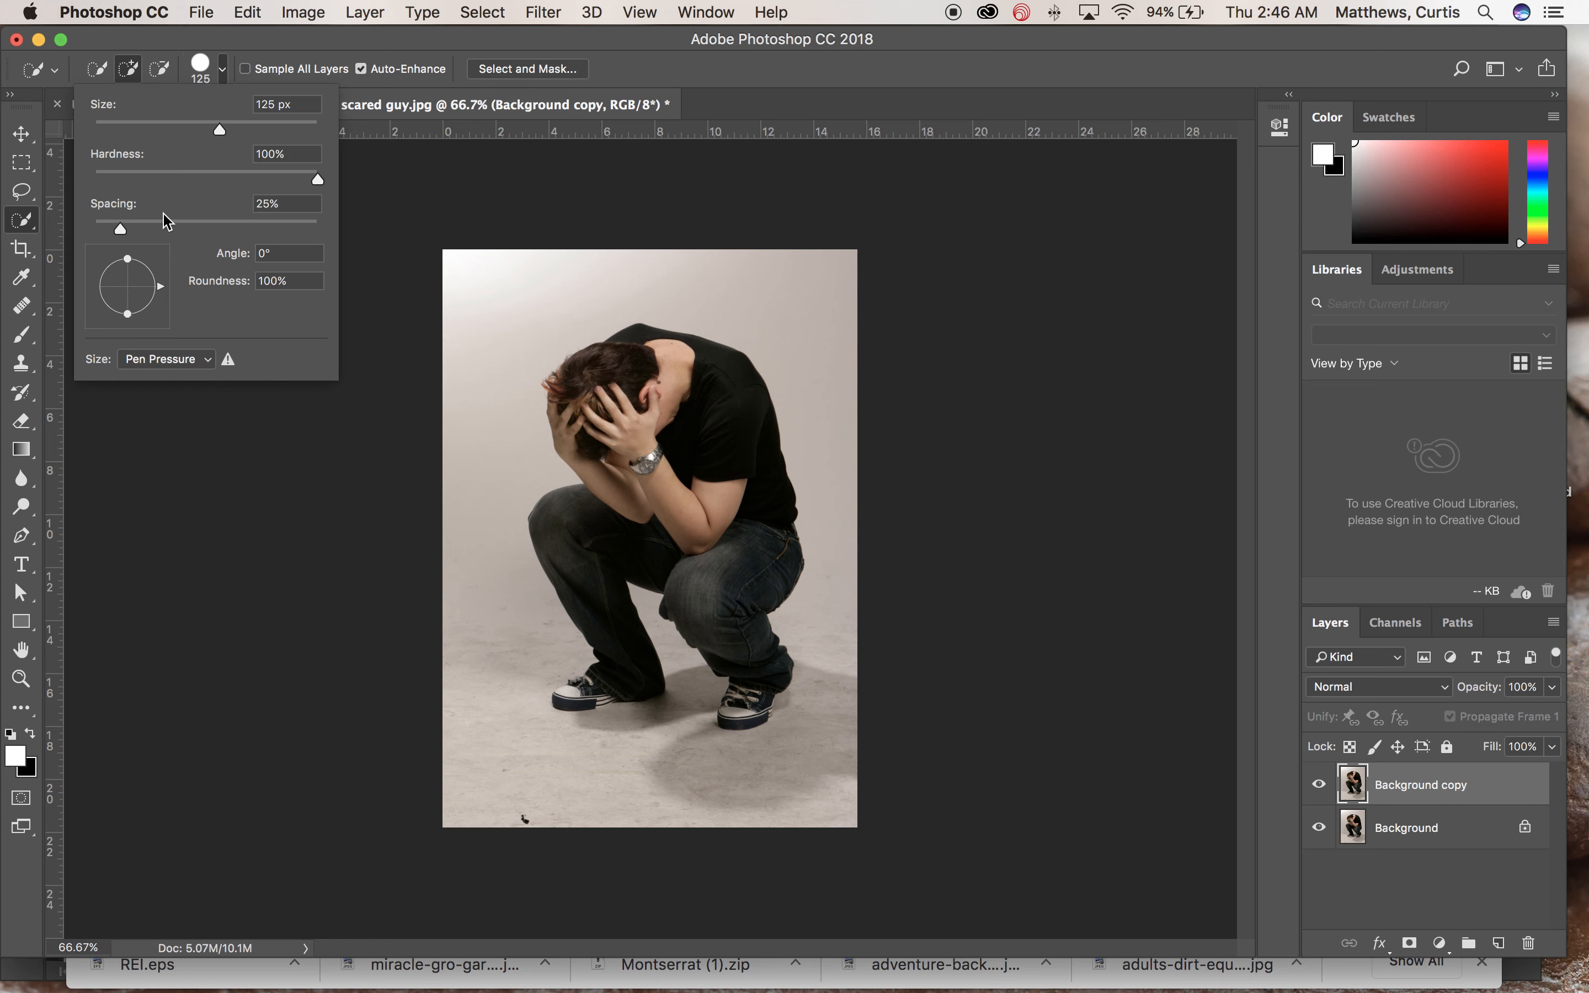
drag(319, 186, 94, 180)
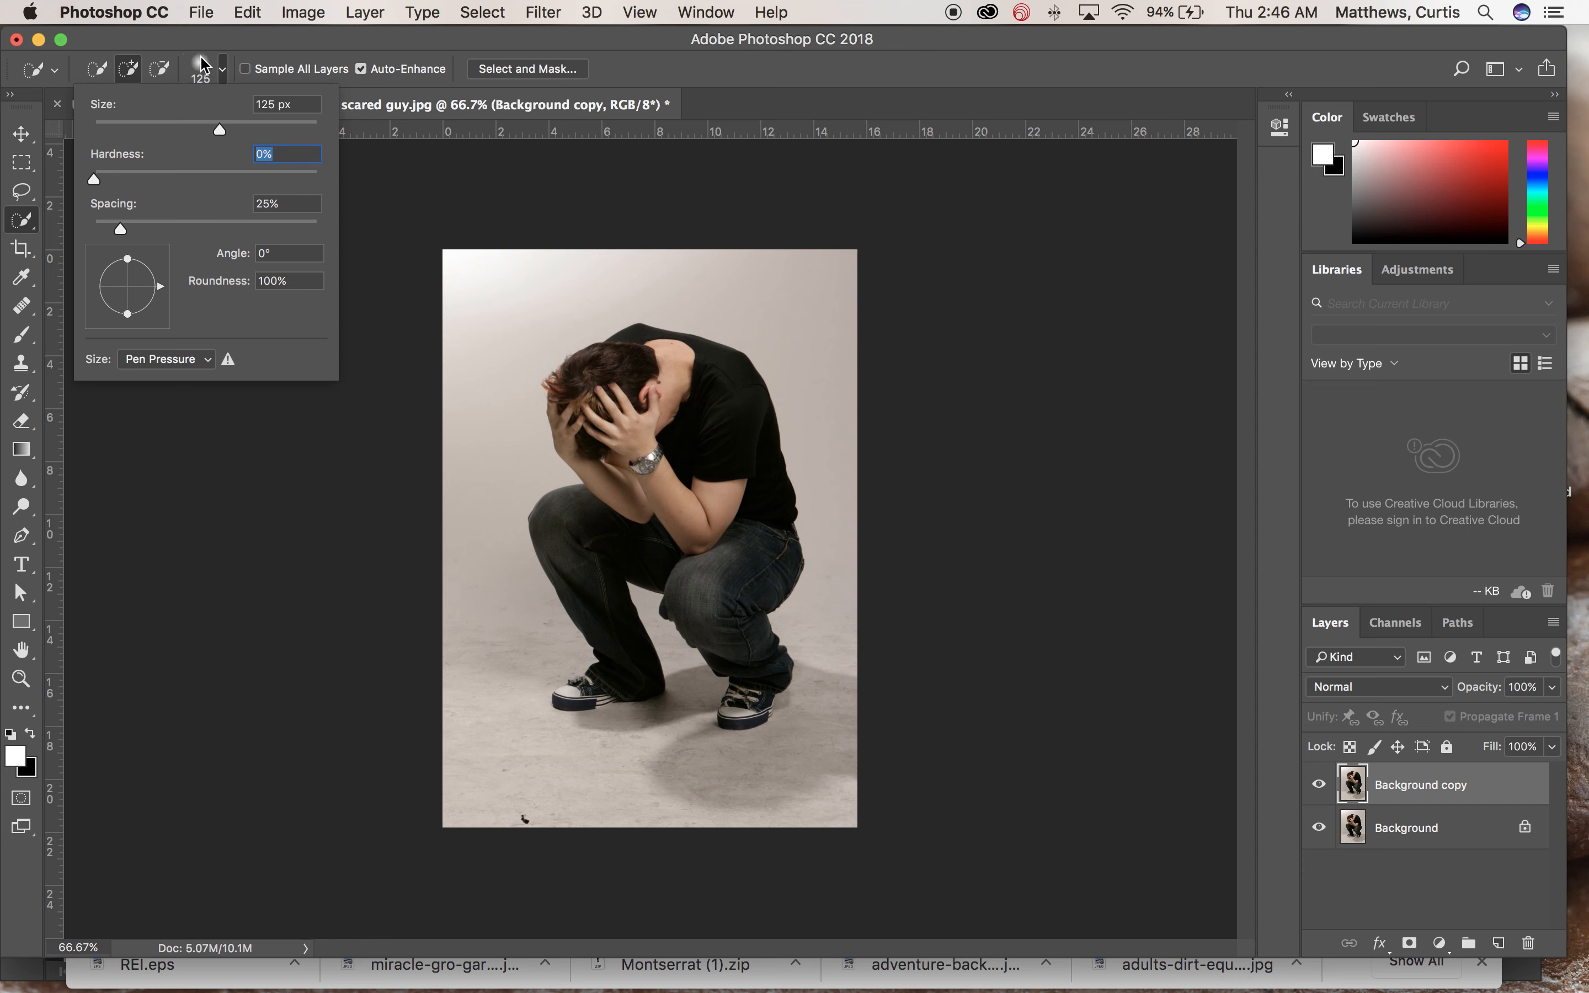
click(95, 180)
drag(97, 184, 338, 197)
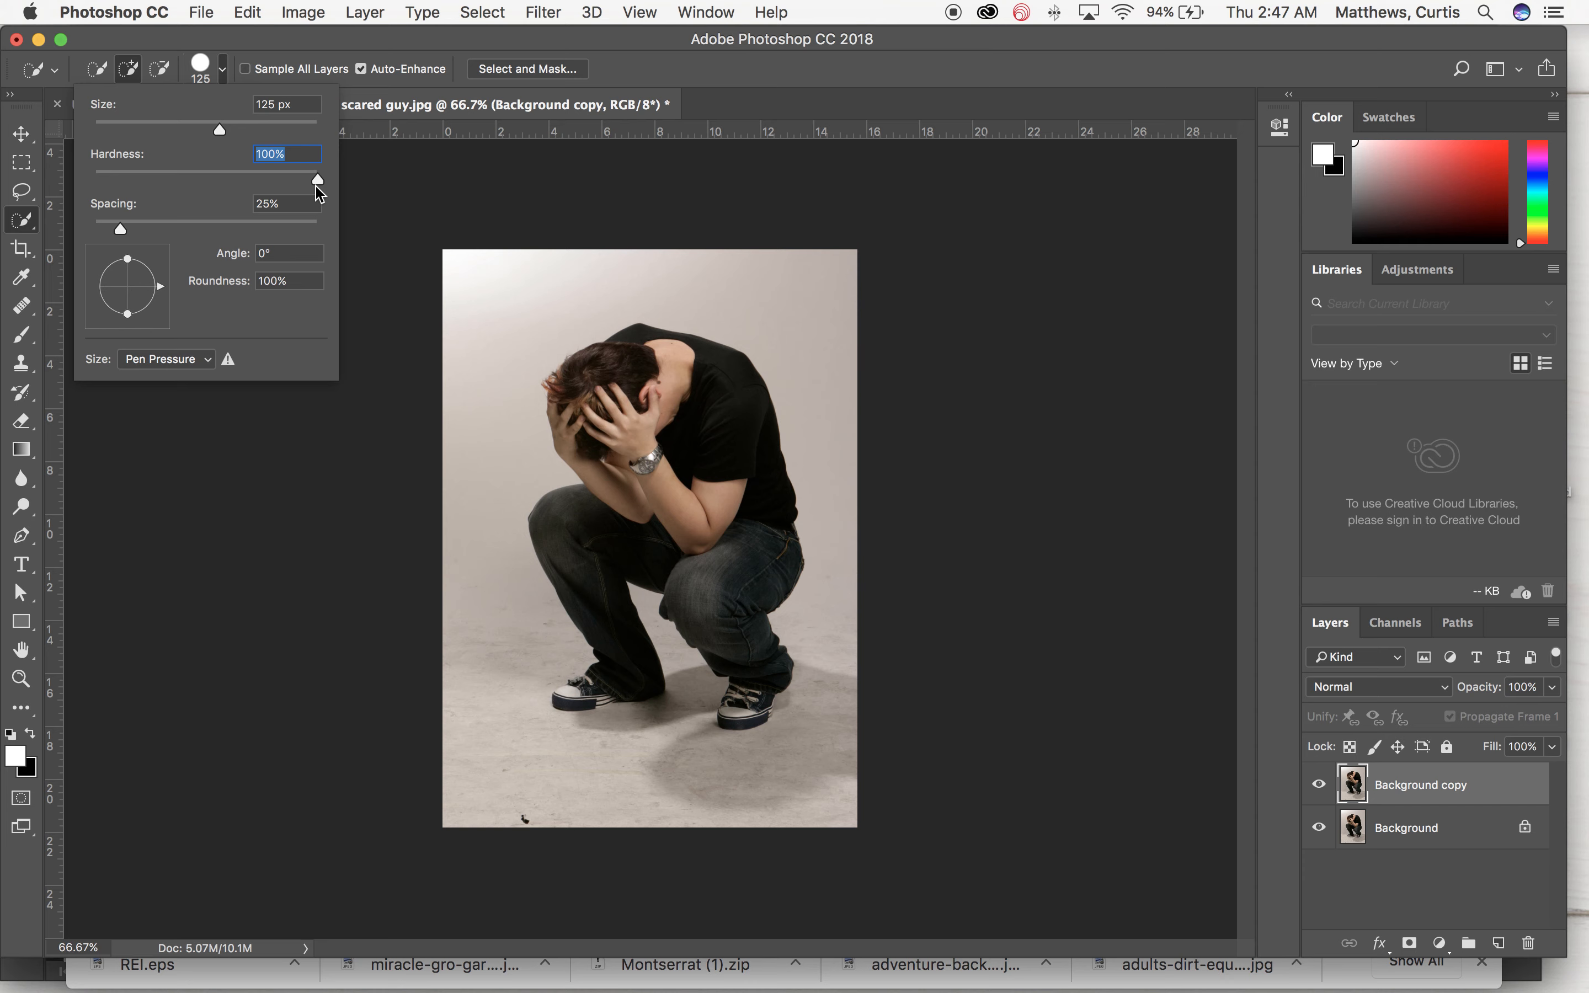
click(475, 110)
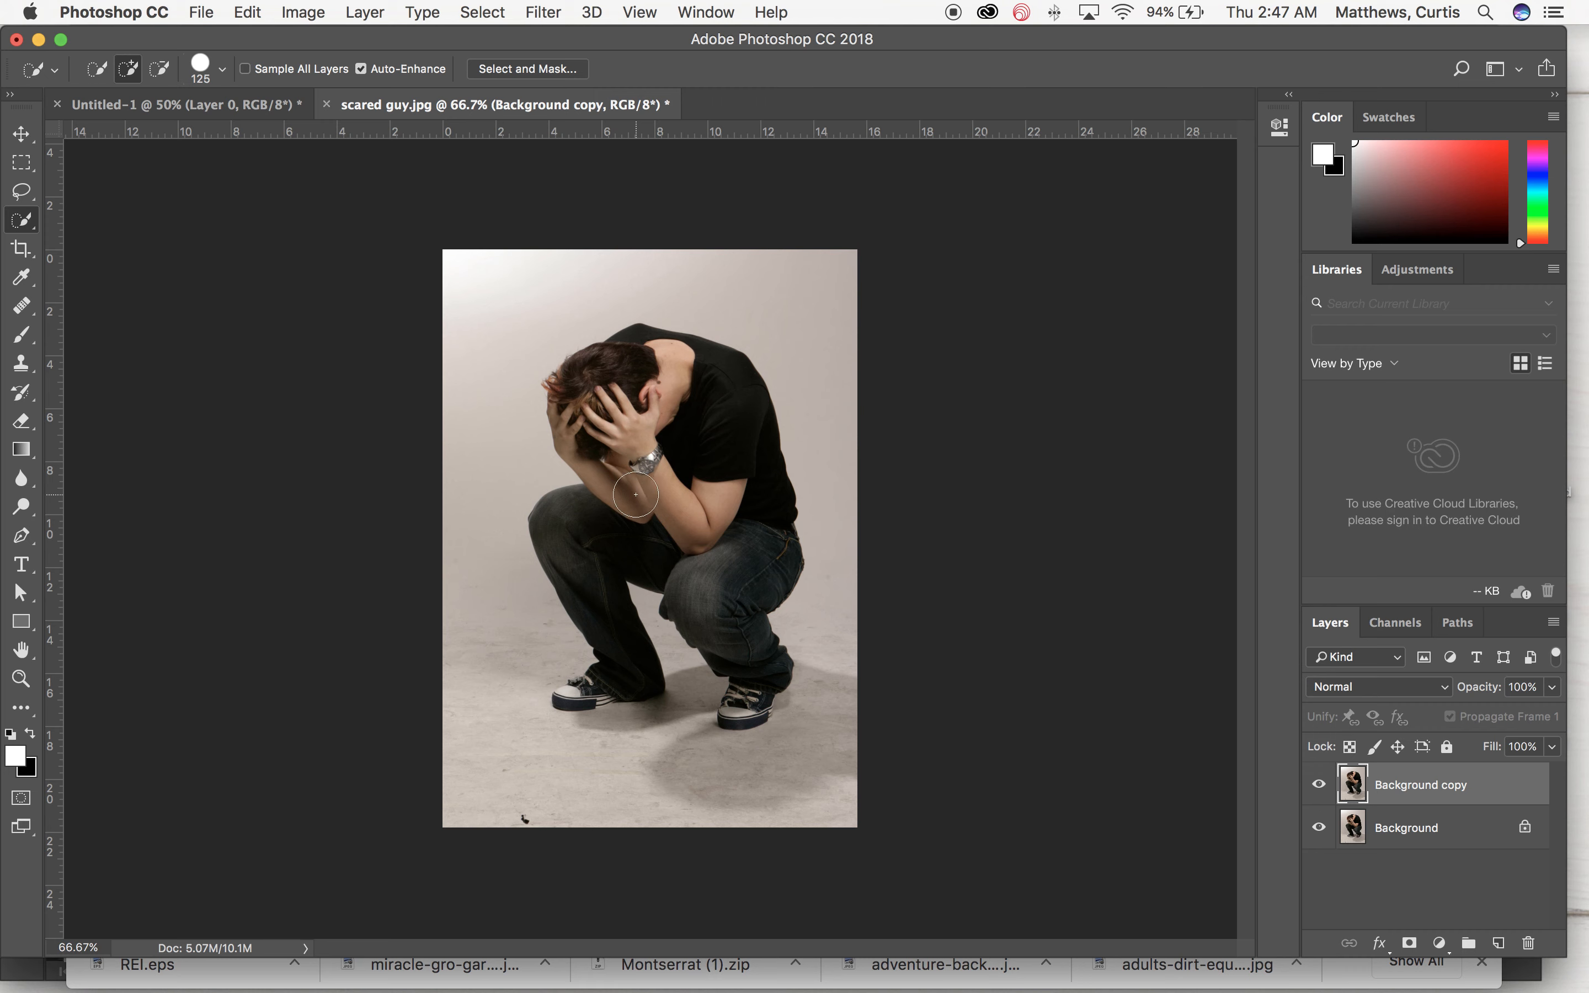
Step: Enlarge the selection brush to 200 px and select the crouching man, replacing the first trial selection
key(bracketright)
key(bracketright)
key(bracketright)
mouse_move(728, 513)
mouse_down()
mouse_move(718, 447)
mouse_move(675, 400)
mouse_move(628, 405)
mouse_move(619, 491)
mouse_up()
key(super+d)
mouse_move(715, 548)
mouse_down()
mouse_move(713, 438)
mouse_move(663, 511)
mouse_move(584, 532)
mouse_move(742, 568)
mouse_up()
key(super+plus)
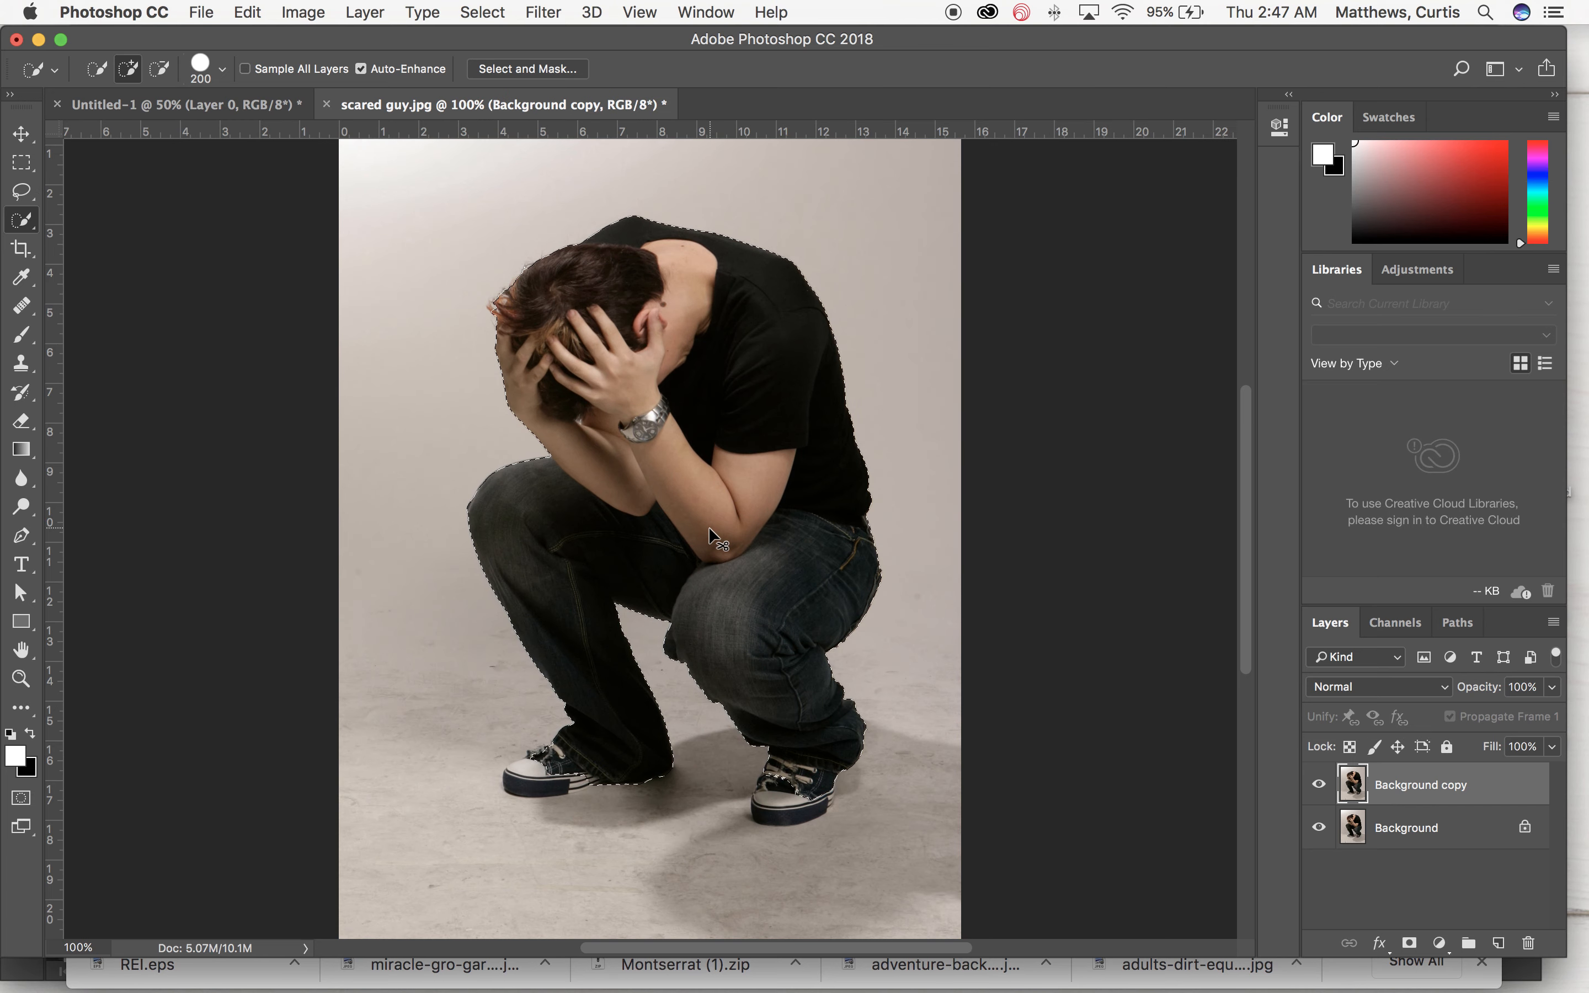
Step: Check the selection's coverage in Quick Mask mode and return to the standard view
key(super+minus)
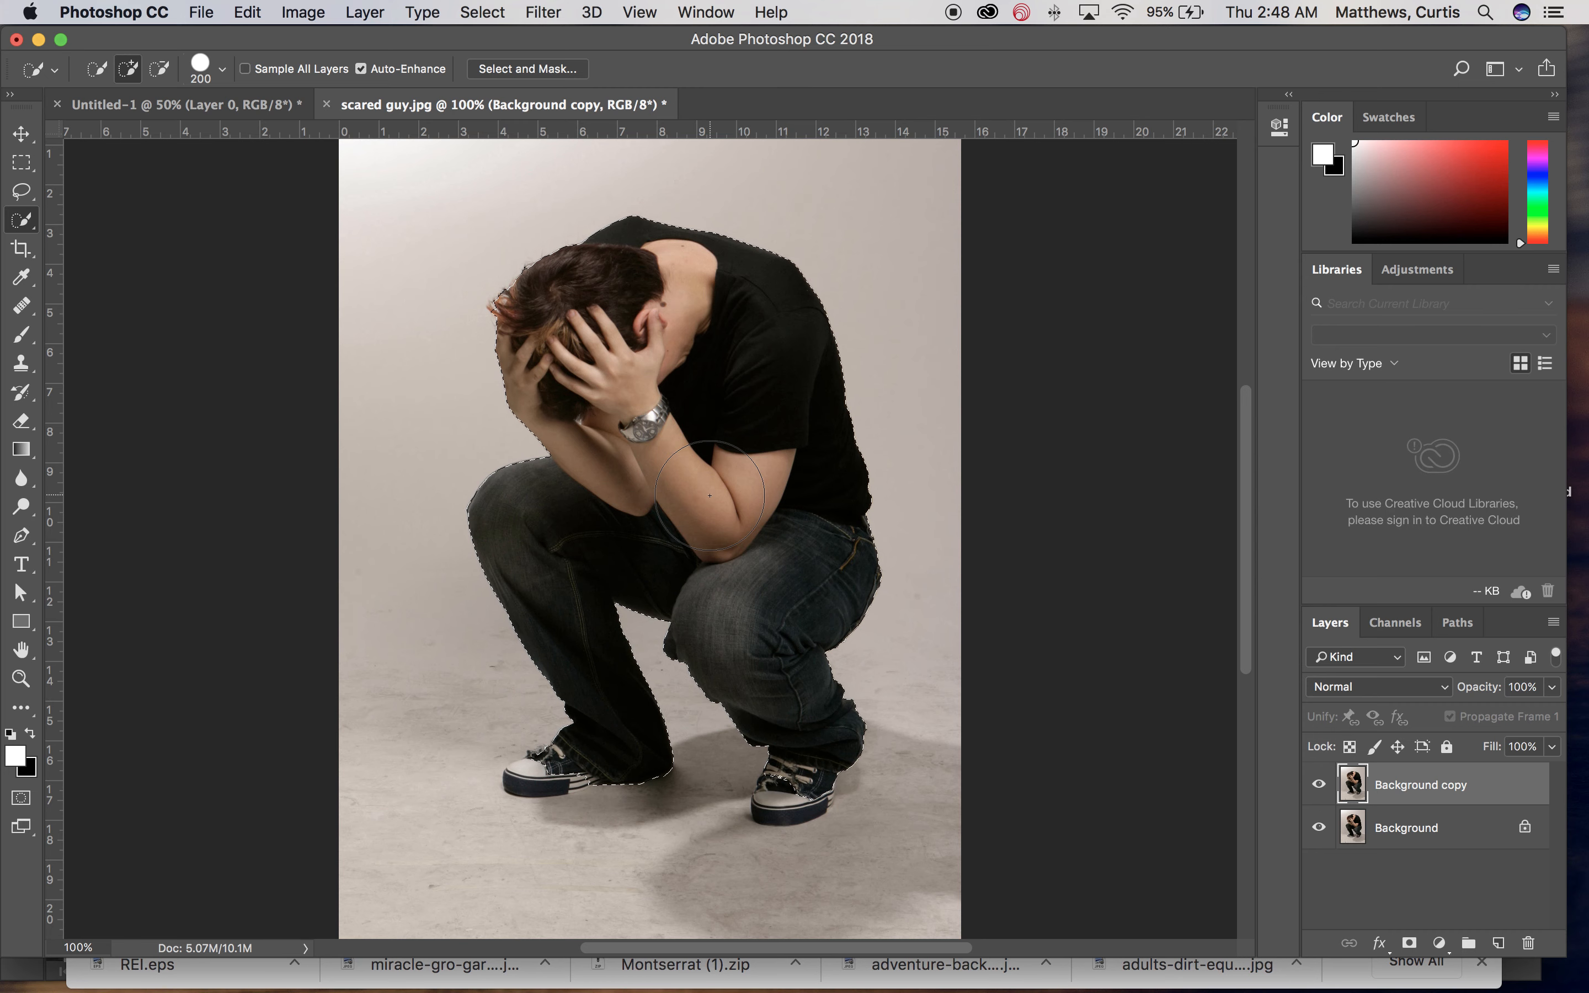
key(q)
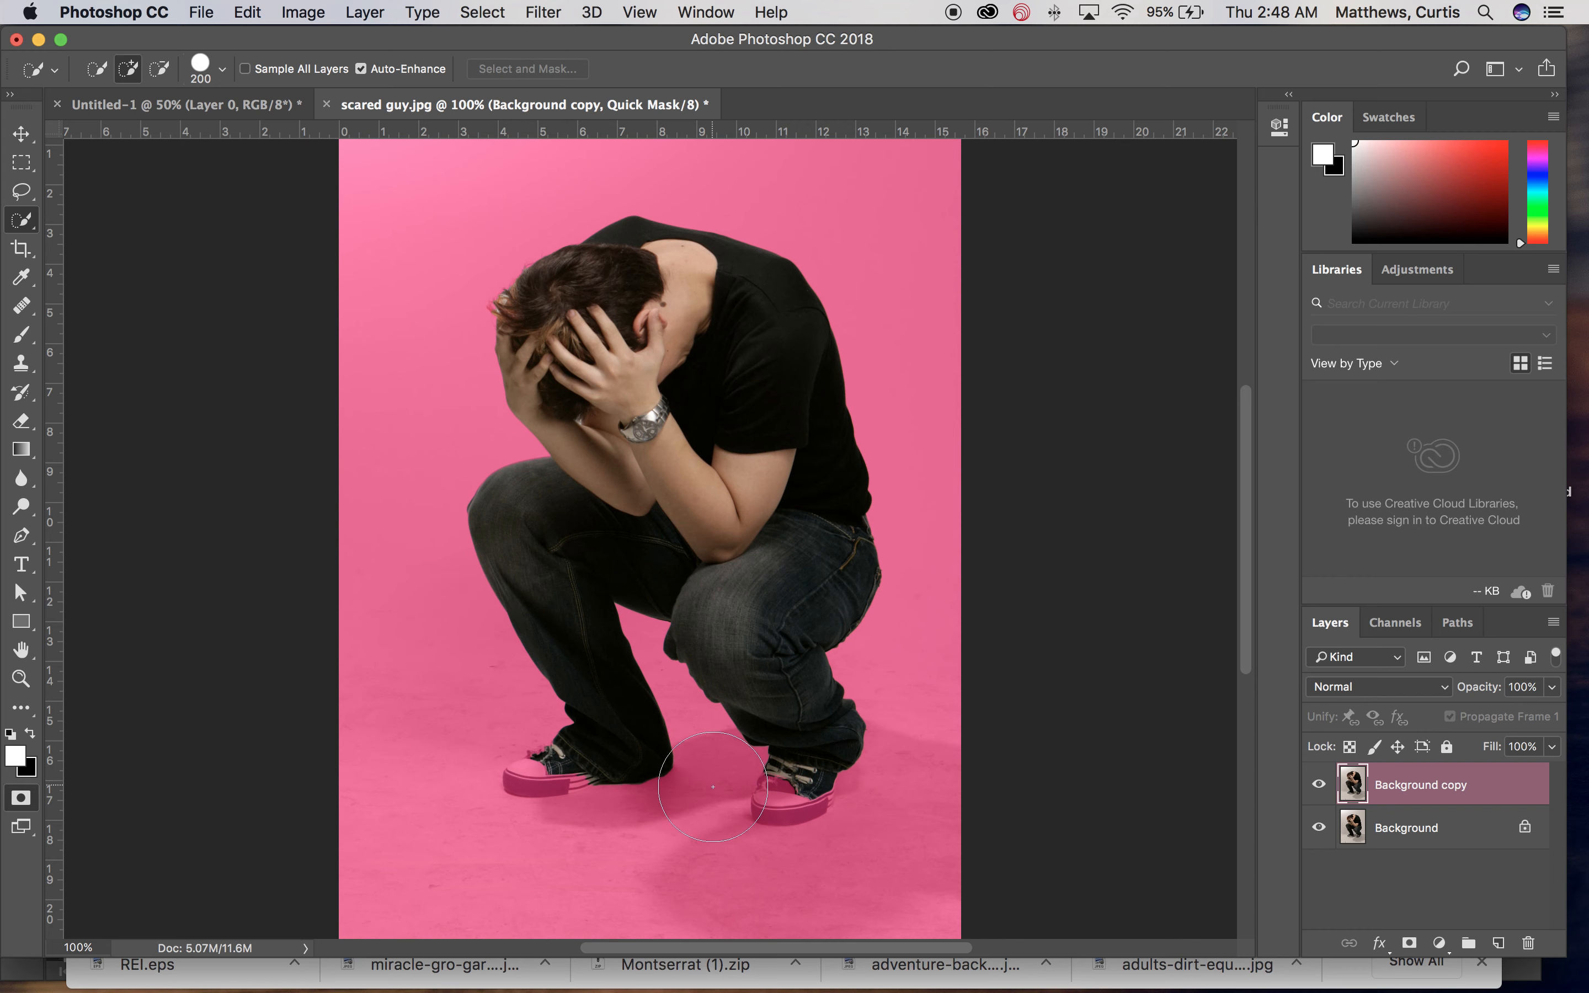
key(q)
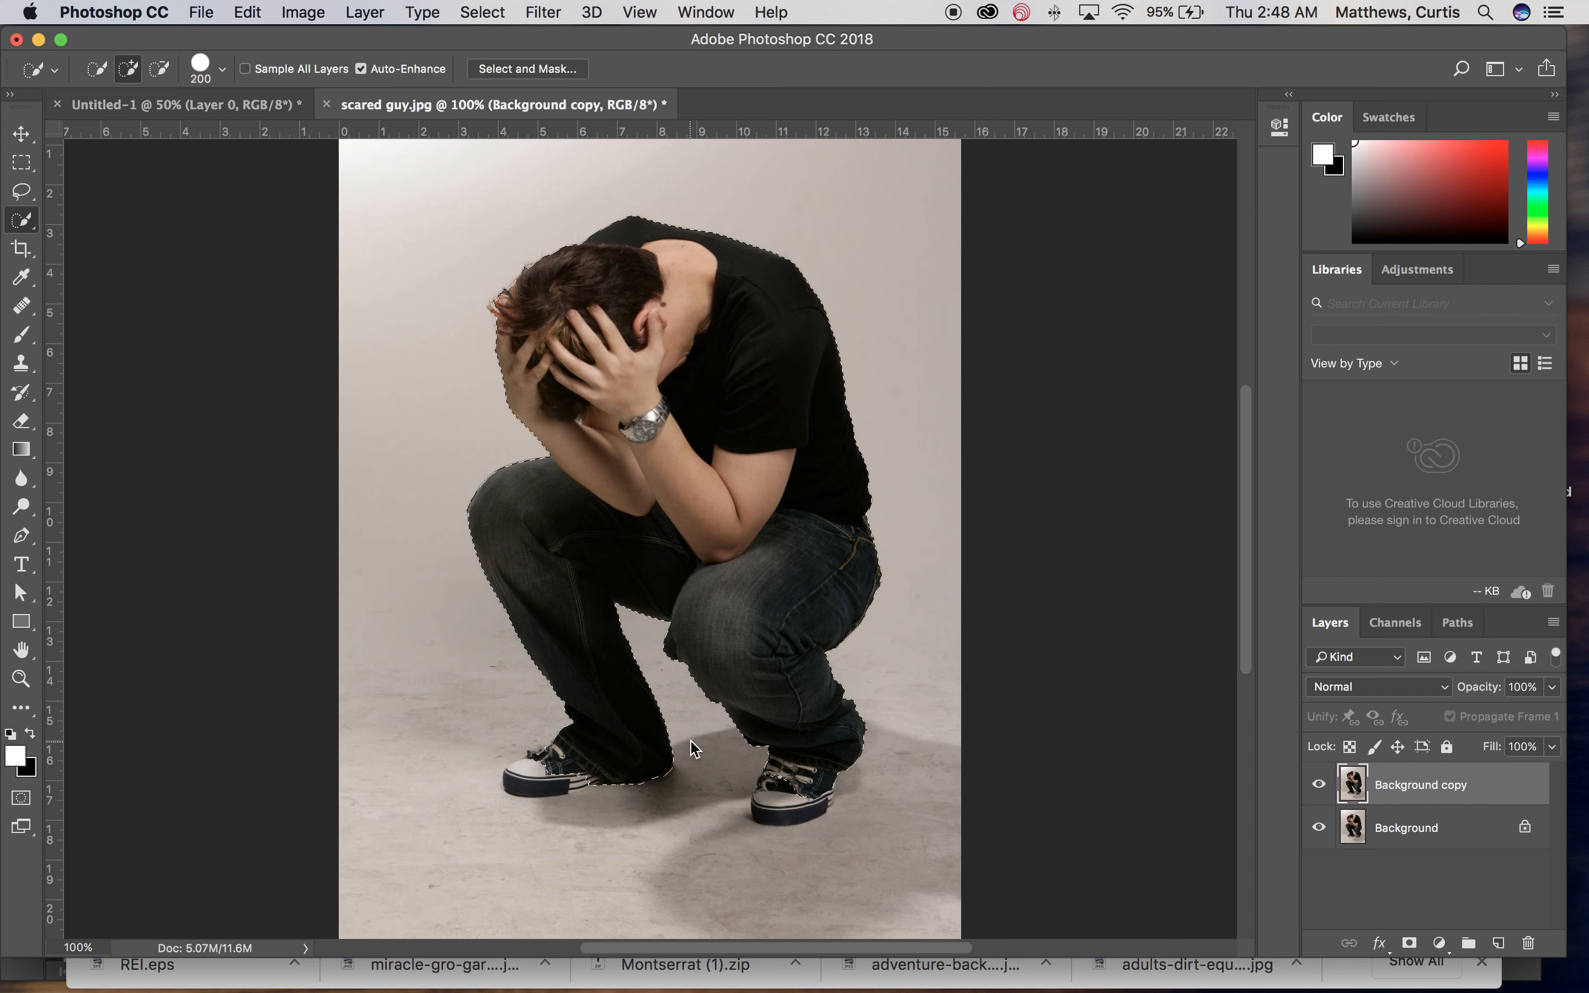
Step: Try to add the shoe on the photo's left to the selection and subtract the surrounding floor
key(bracketleft)
key(bracketleft)
key(bracketright)
key(bracketright)
key(bracketright)
key(bracketright)
mouse_move(532, 772)
mouse_down()
mouse_move(532, 755)
mouse_move(507, 770)
mouse_move(519, 729)
mouse_up()
key(alt)
key(alt)
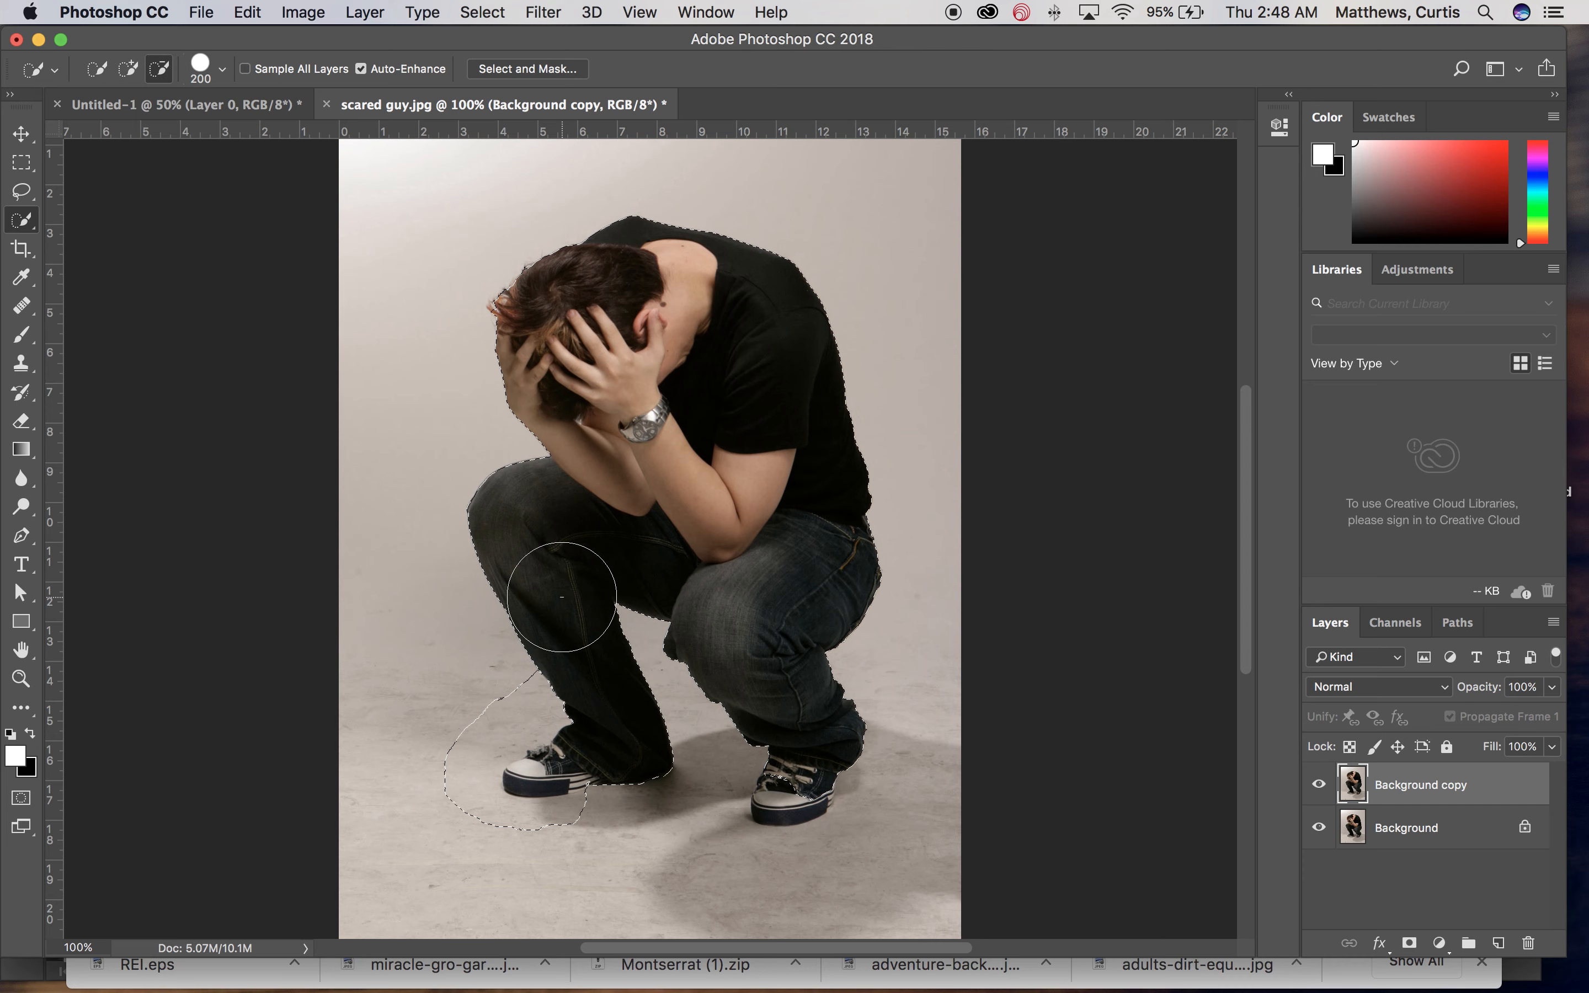
mouse_move(471, 710)
mouse_down()
mouse_move(461, 696)
mouse_move(438, 742)
mouse_move(426, 817)
mouse_move(589, 862)
mouse_move(532, 852)
mouse_move(514, 728)
mouse_move(463, 695)
mouse_move(499, 709)
mouse_move(450, 724)
mouse_up()
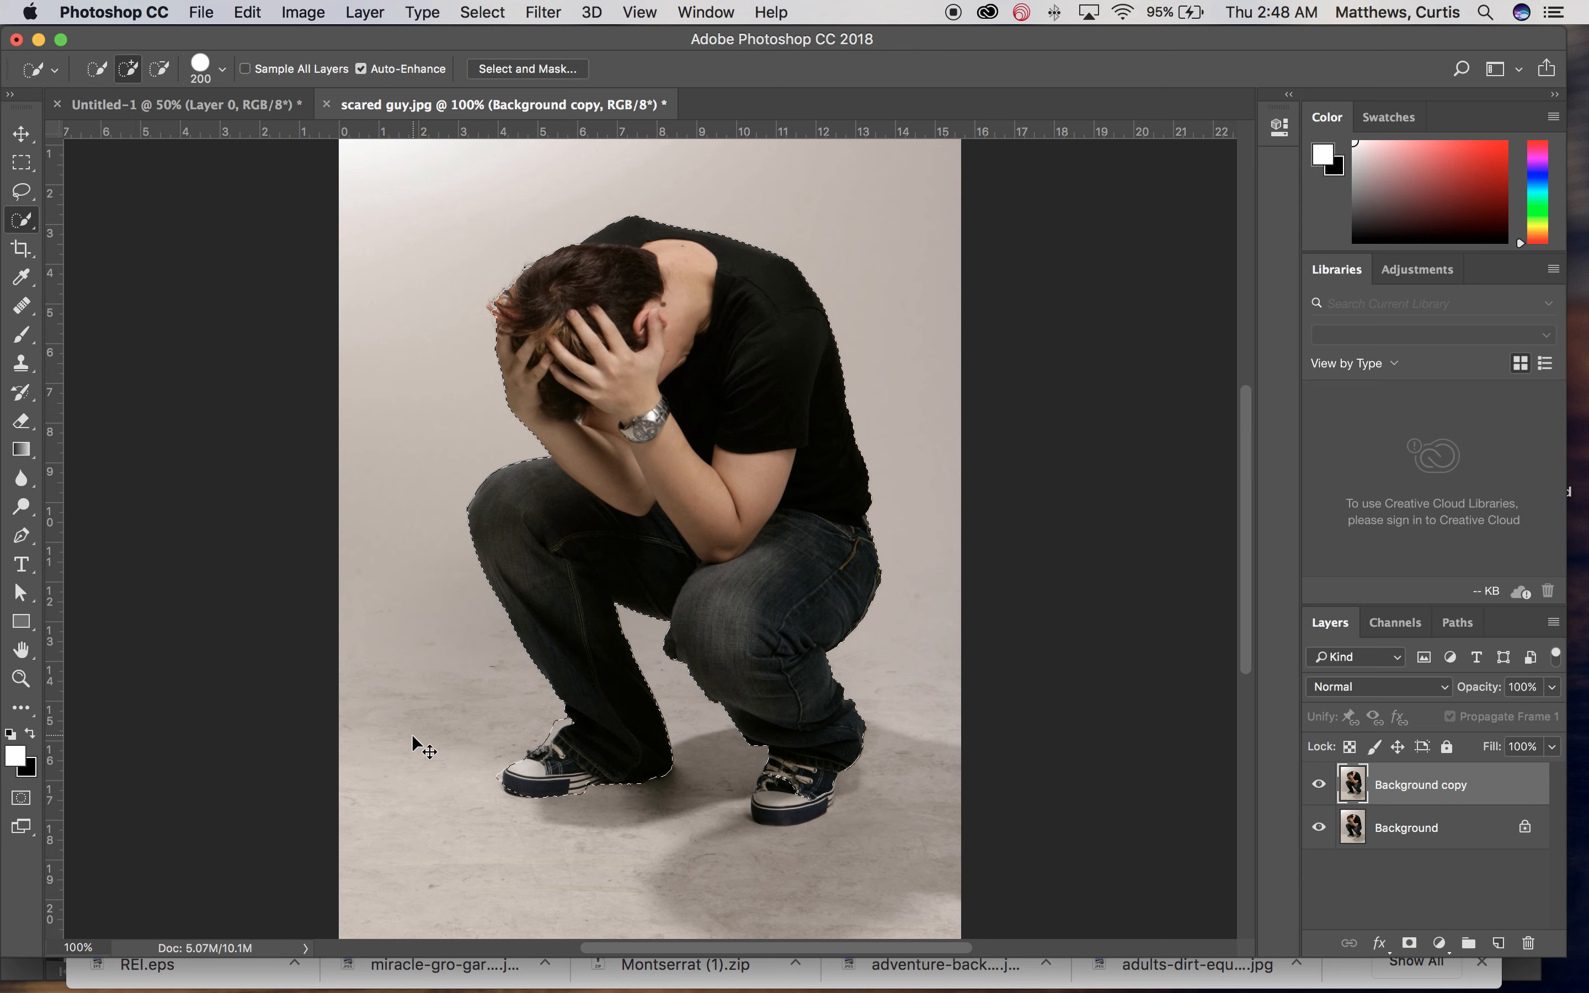
Step: Discard the current selection and reselect the man's body, checking its coverage in Quick Mask mode
key(super+d)
drag(744, 510, 746, 499)
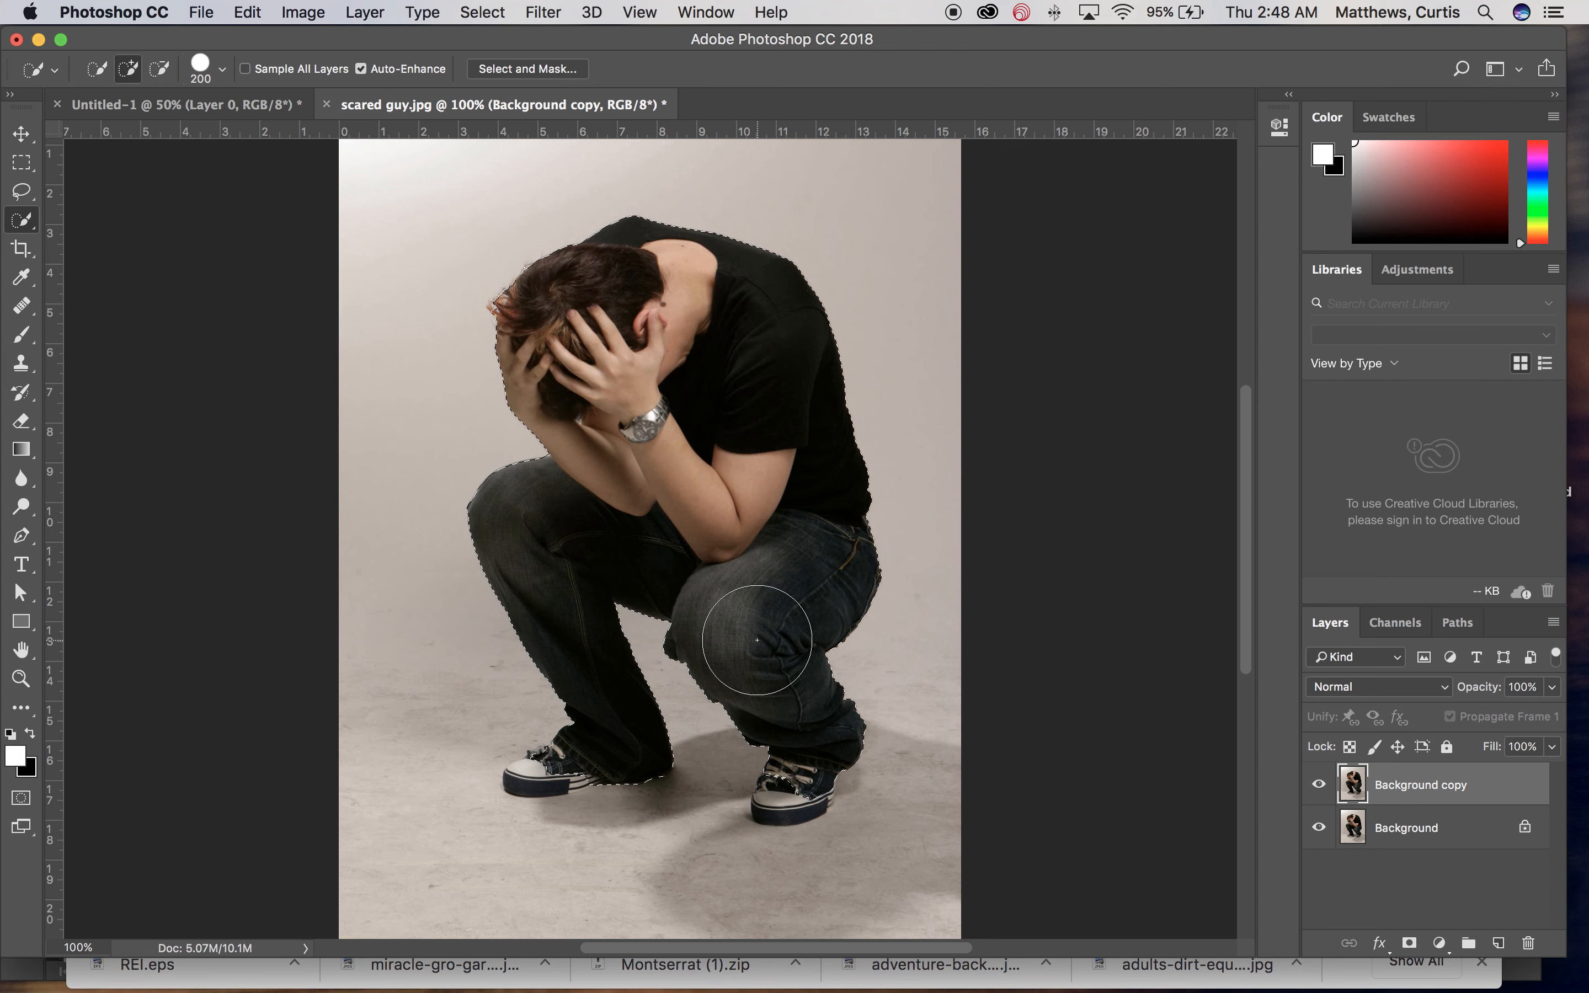
key(q)
key(q)
Step: Reduce the selection brush to 60 px and add both shoes to the selection
key(bracketleft)
key(bracketleft)
key(bracketleft)
key(bracketleft)
key(bracketleft)
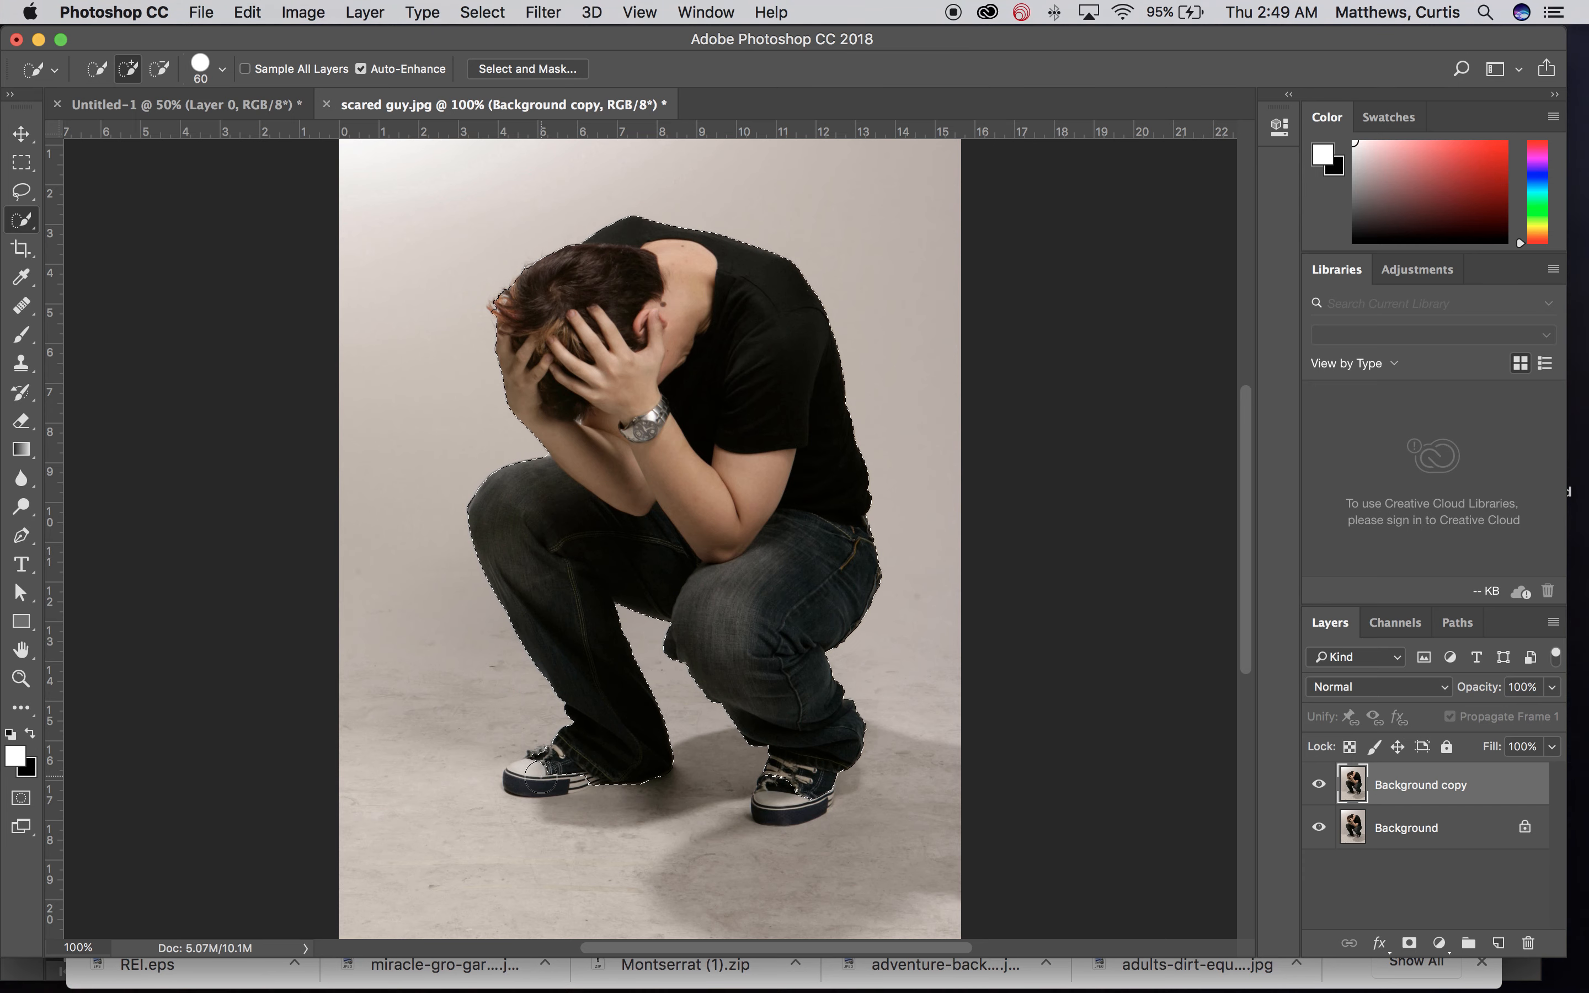
drag(539, 776, 564, 773)
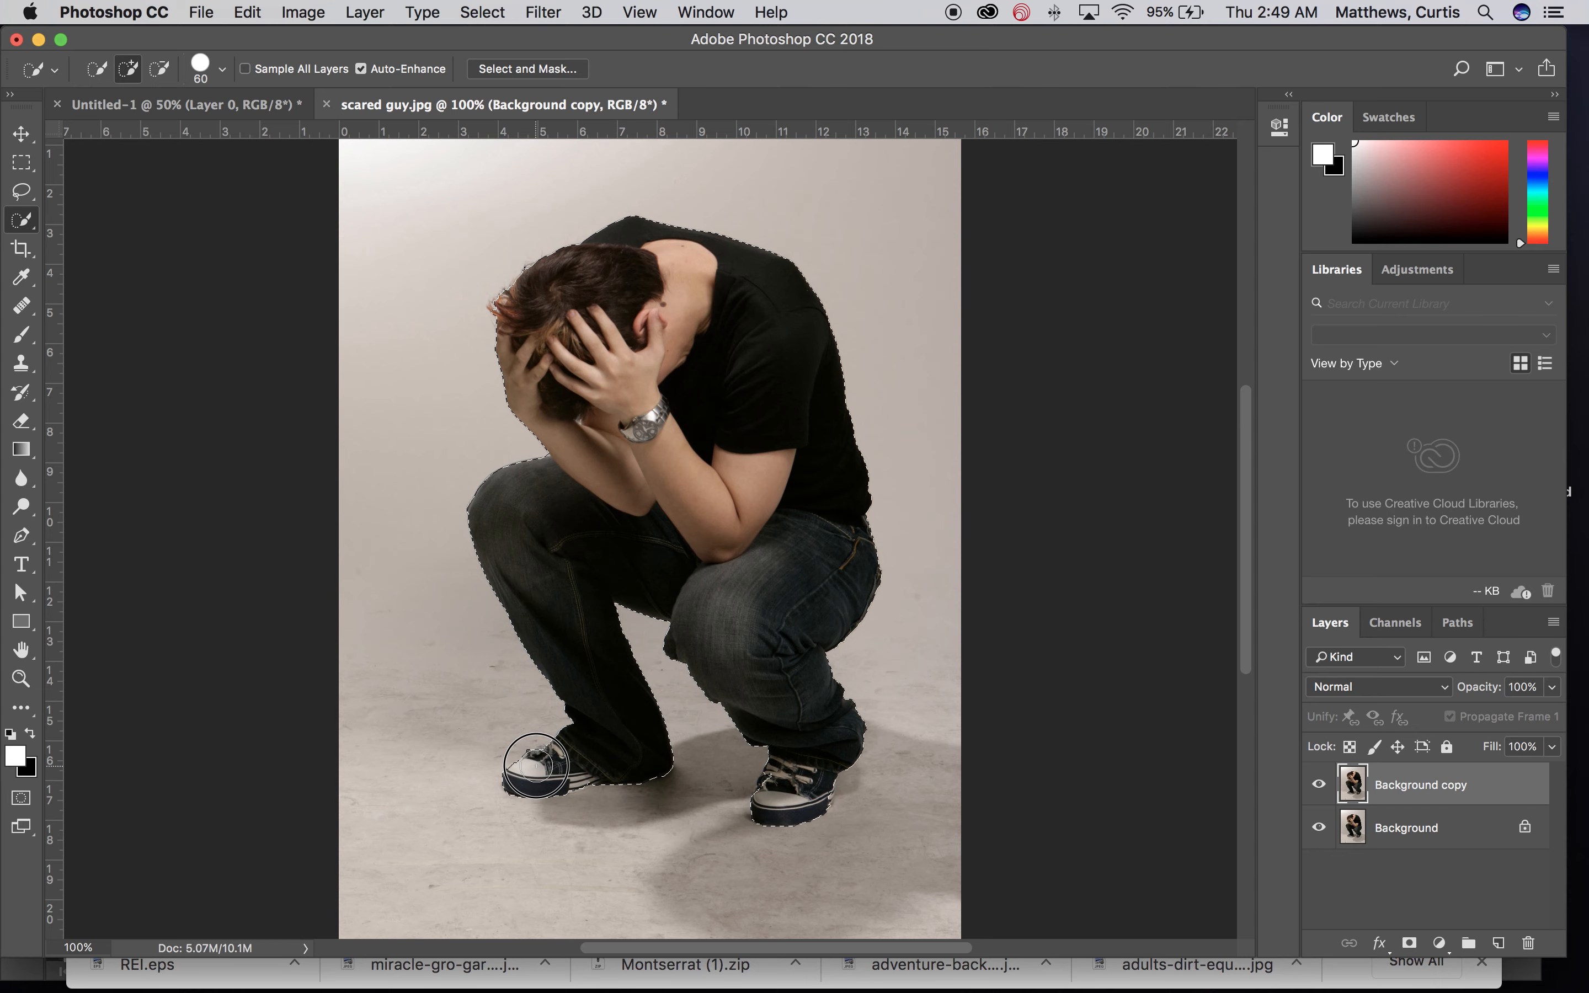
Step: Examine the selection edges around the legs and shoes in Quick Mask mode at 200% zoom
key(q)
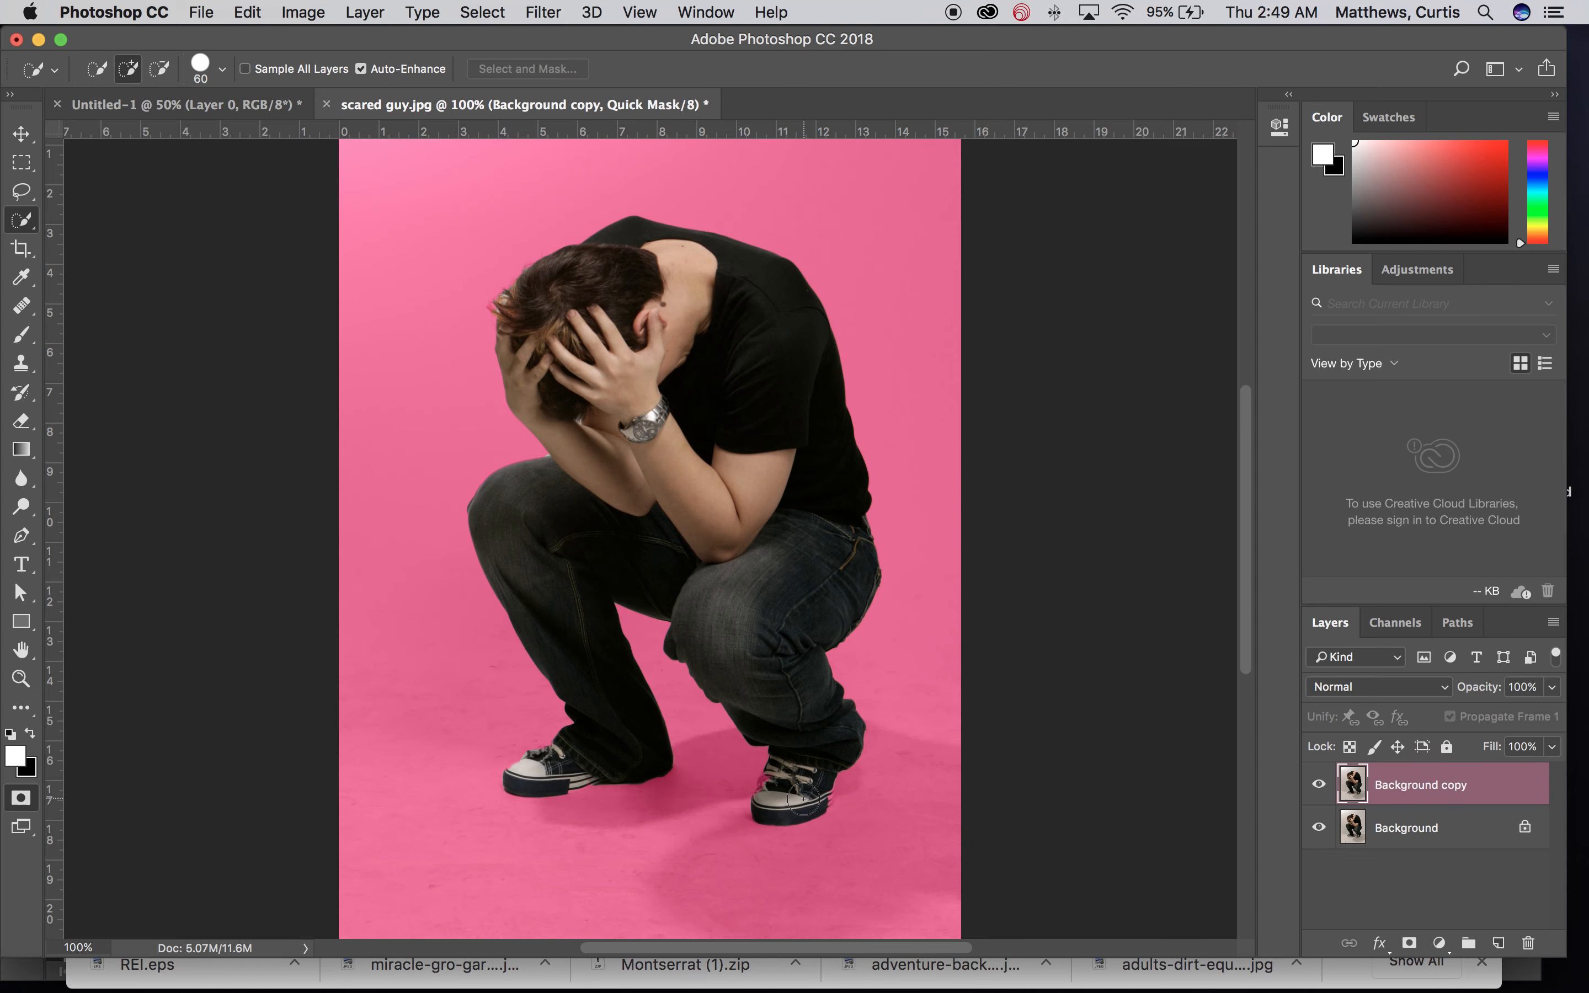
key(super+equal)
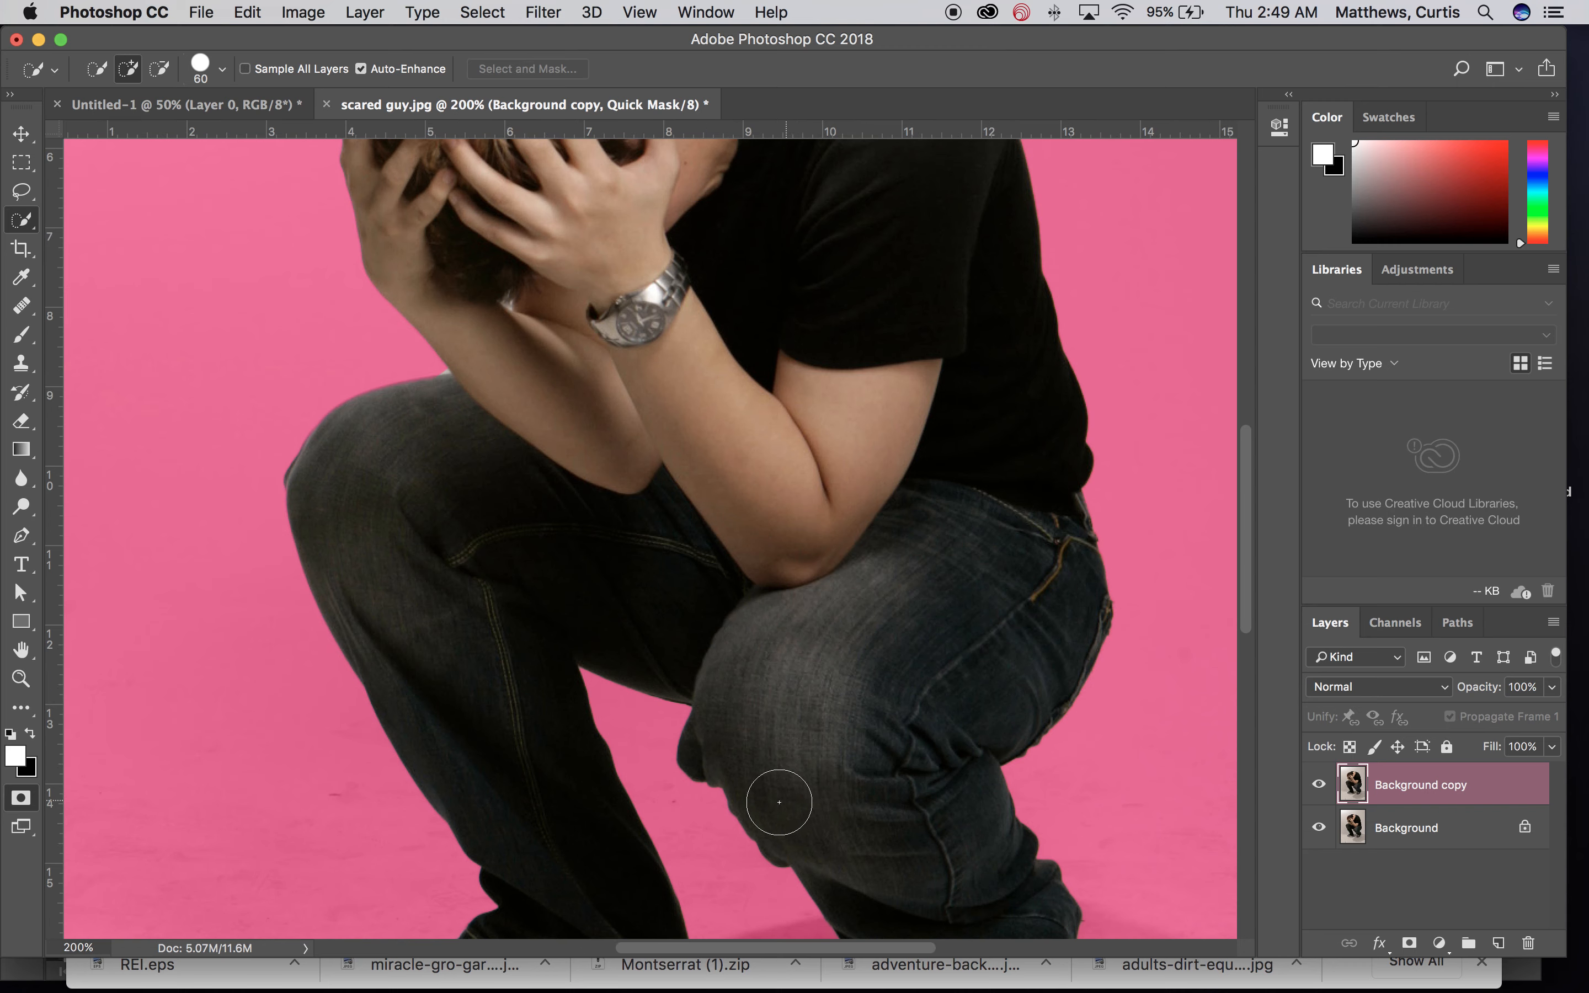
scroll(728, 724, down, 1)
scroll(728, 724, down, 3)
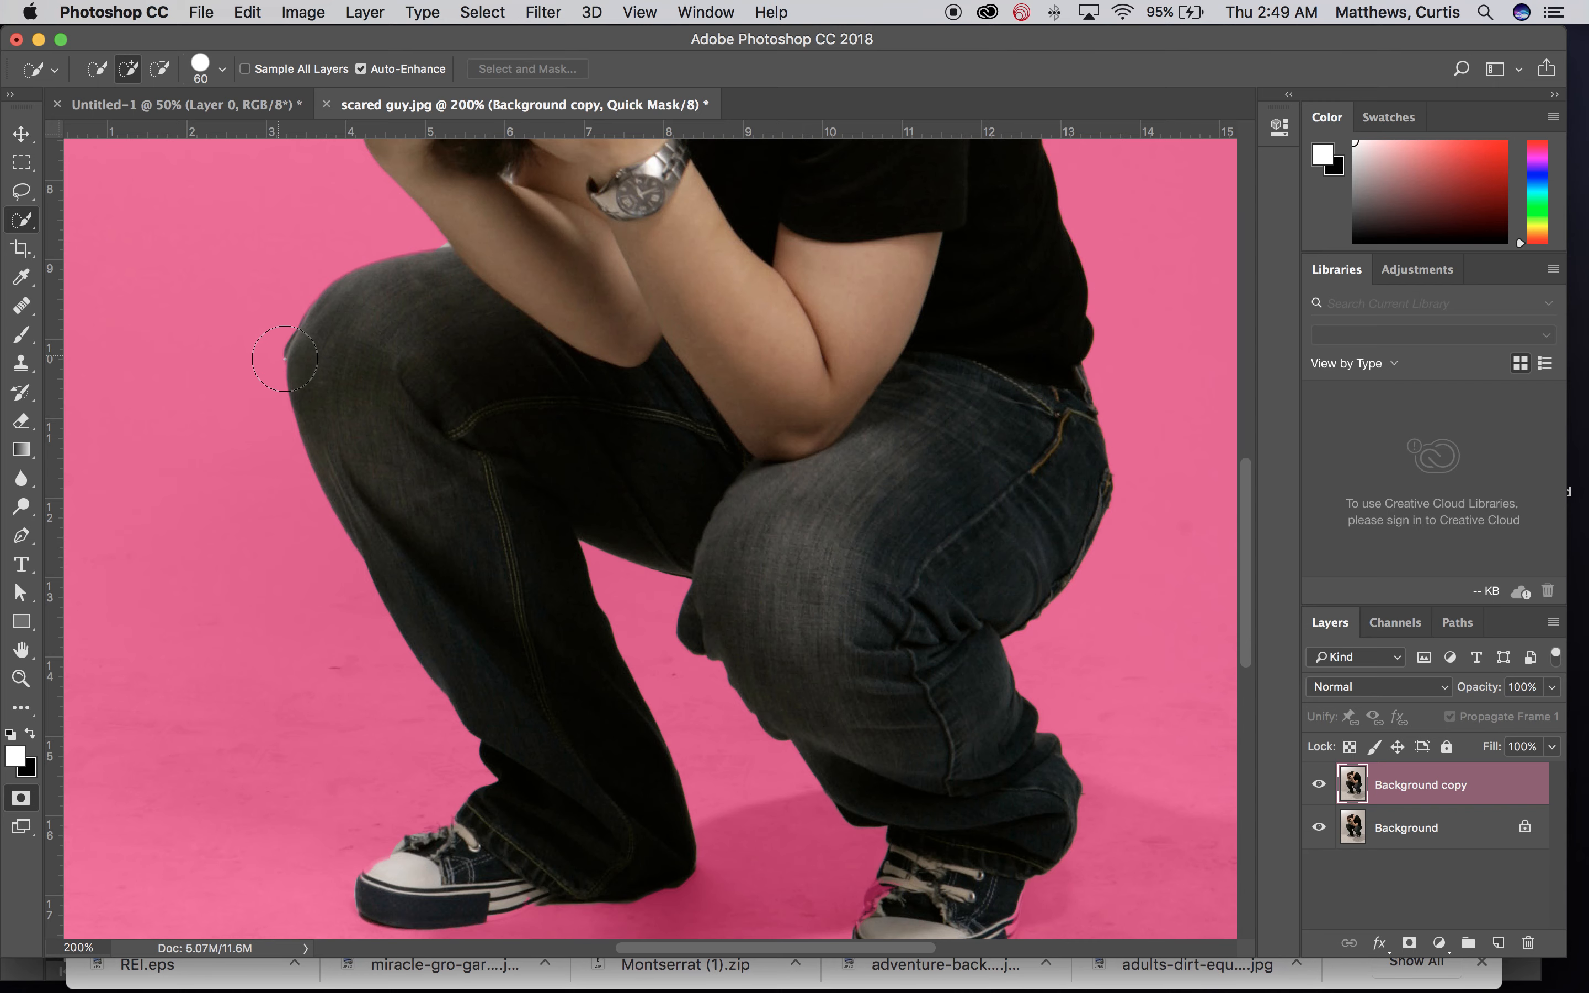
scroll(459, 713, down, 5)
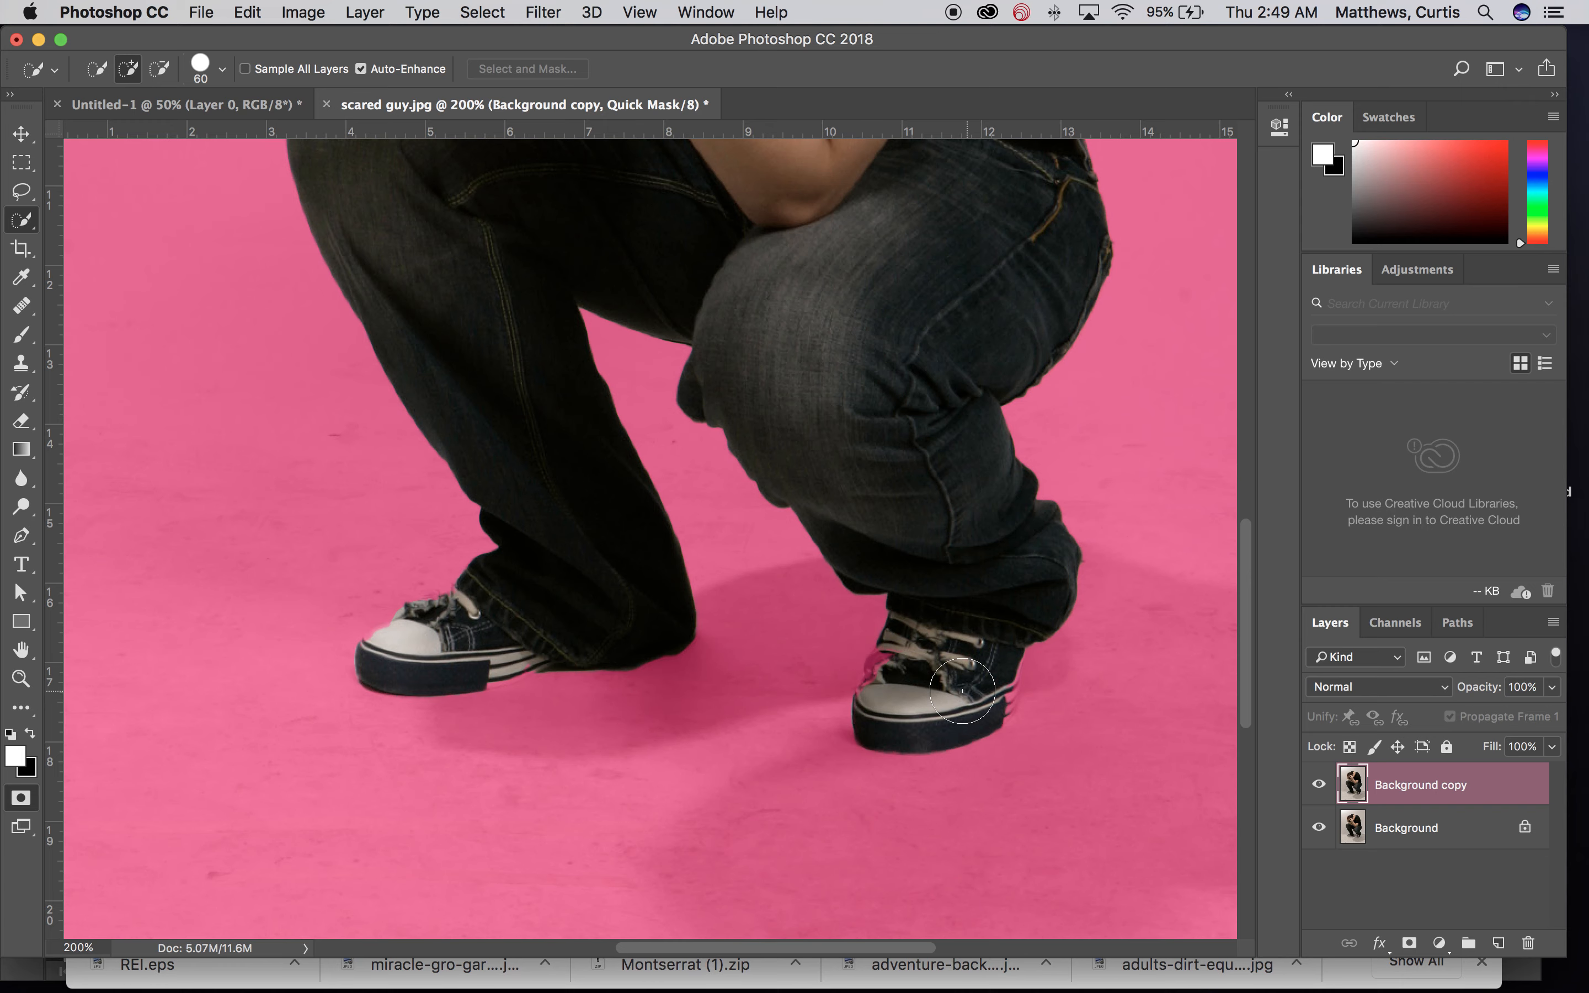
key(q)
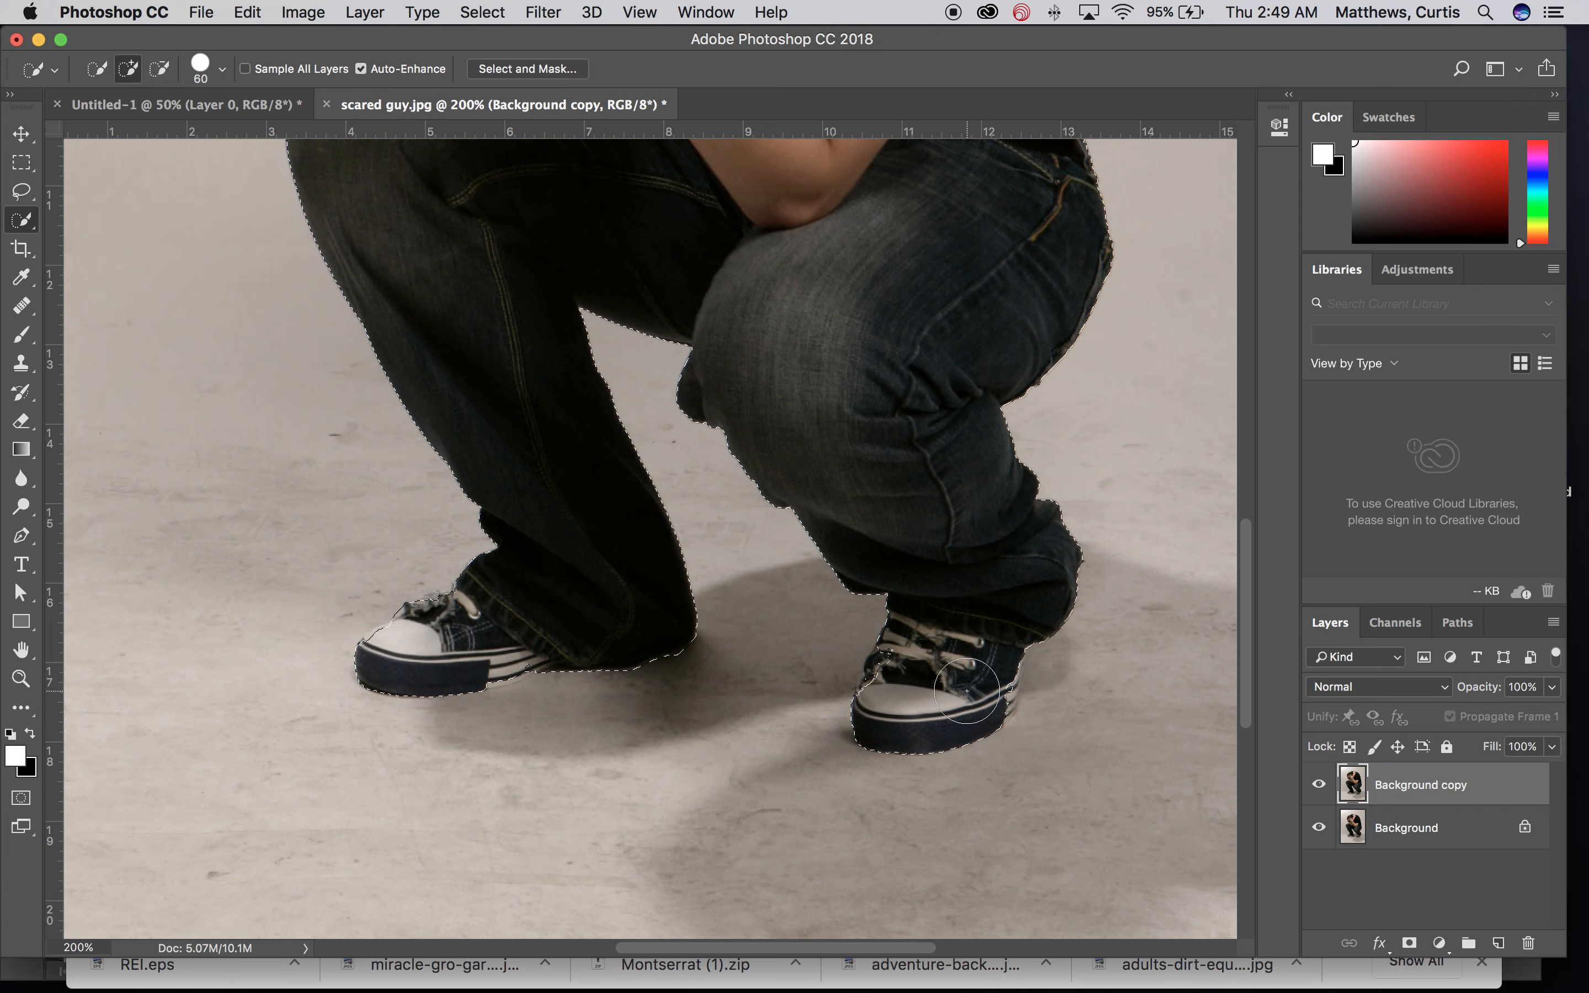
Step: Enter Quick Mask mode and activate the Brush tool with its size reduced to 80 px
key(q)
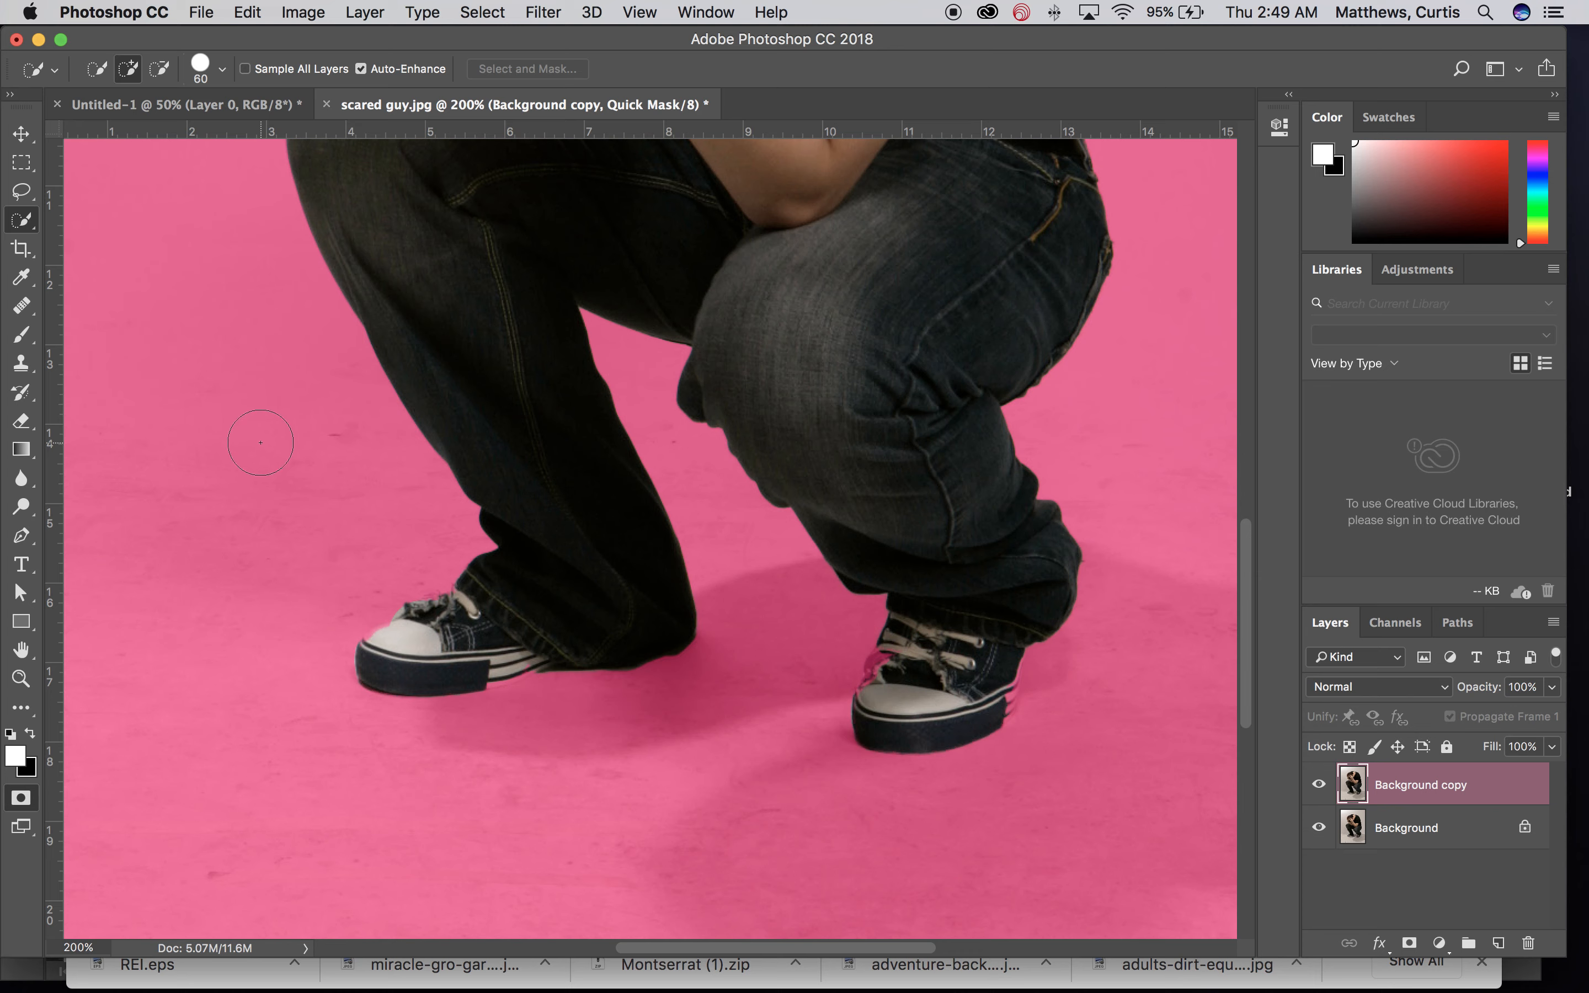
click(21, 340)
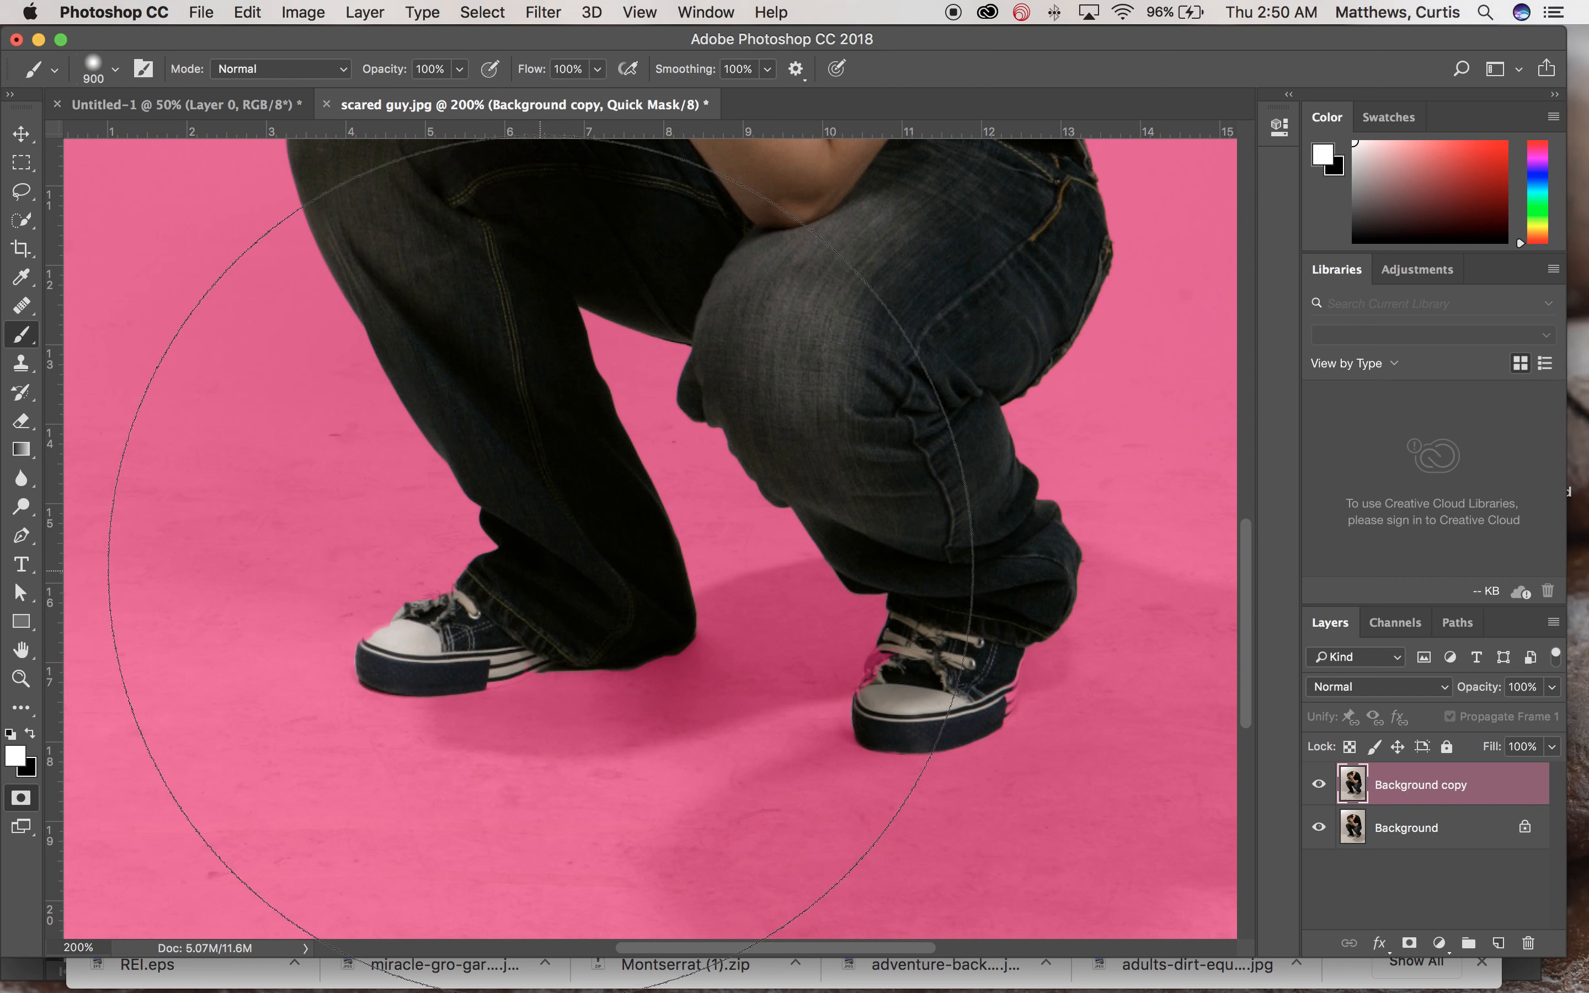
key(bracketleft)
key(bracketleft)
key(bracketleft)
key(bracketleft)
key(bracketleft)
key(bracketleft)
key(bracketleft)
key(bracketleft)
key(bracketleft)
key(bracketleft)
key(bracketleft)
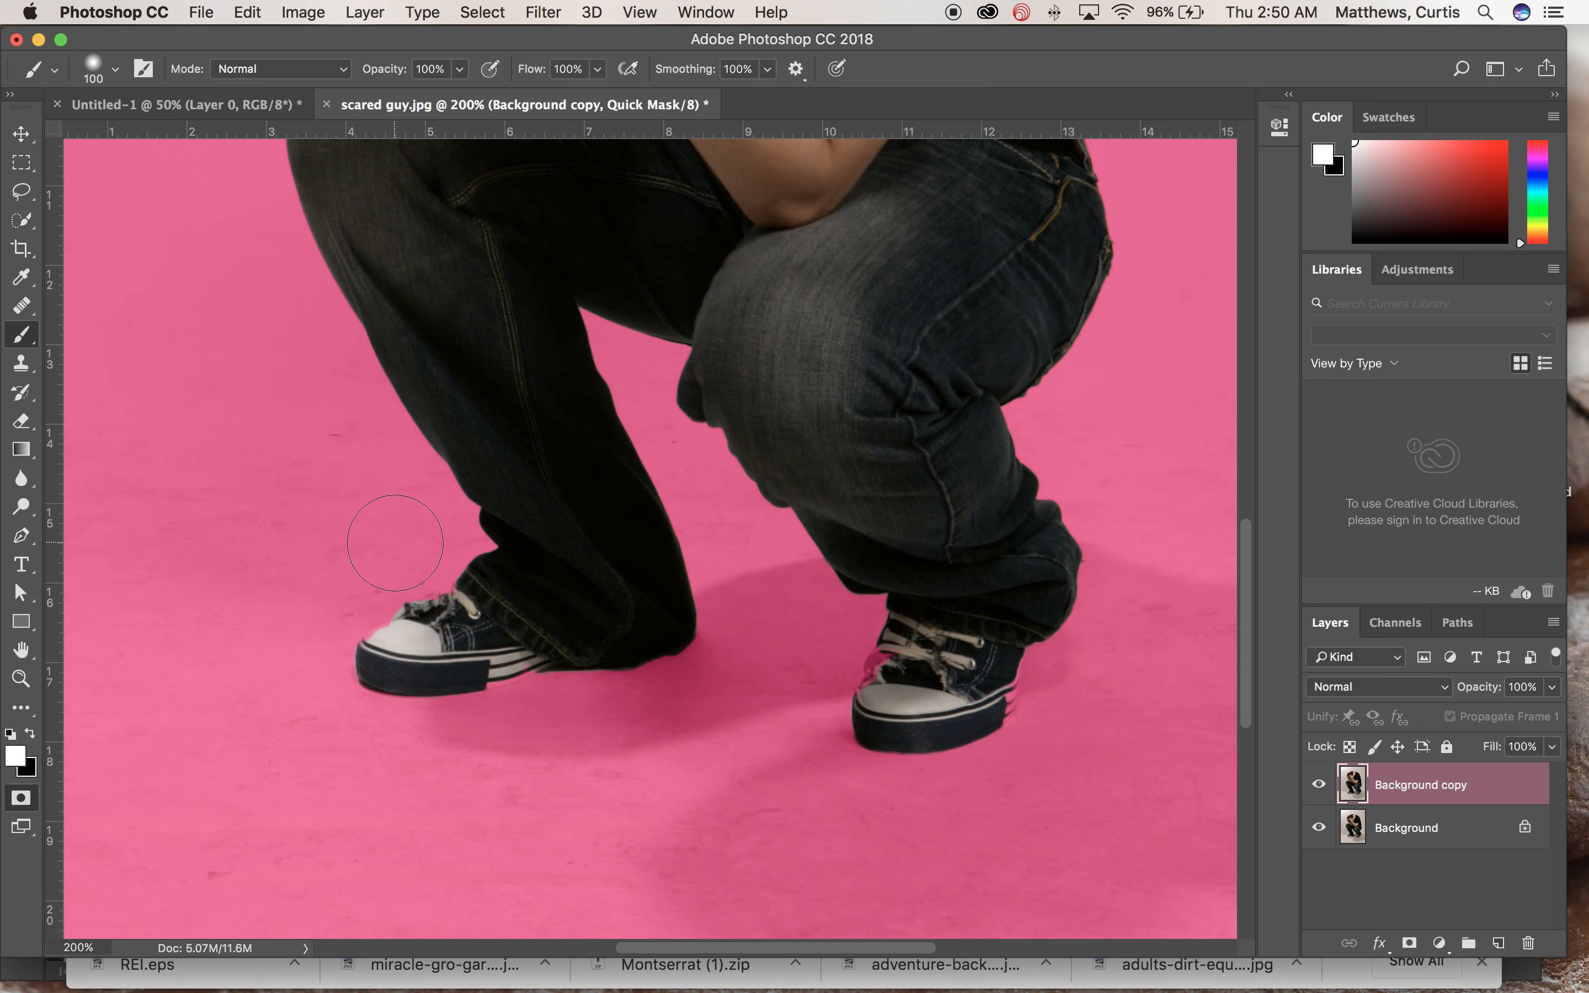
key(bracketleft)
Step: Set the brush hardness to 100% and its size to 40 px
click(118, 72)
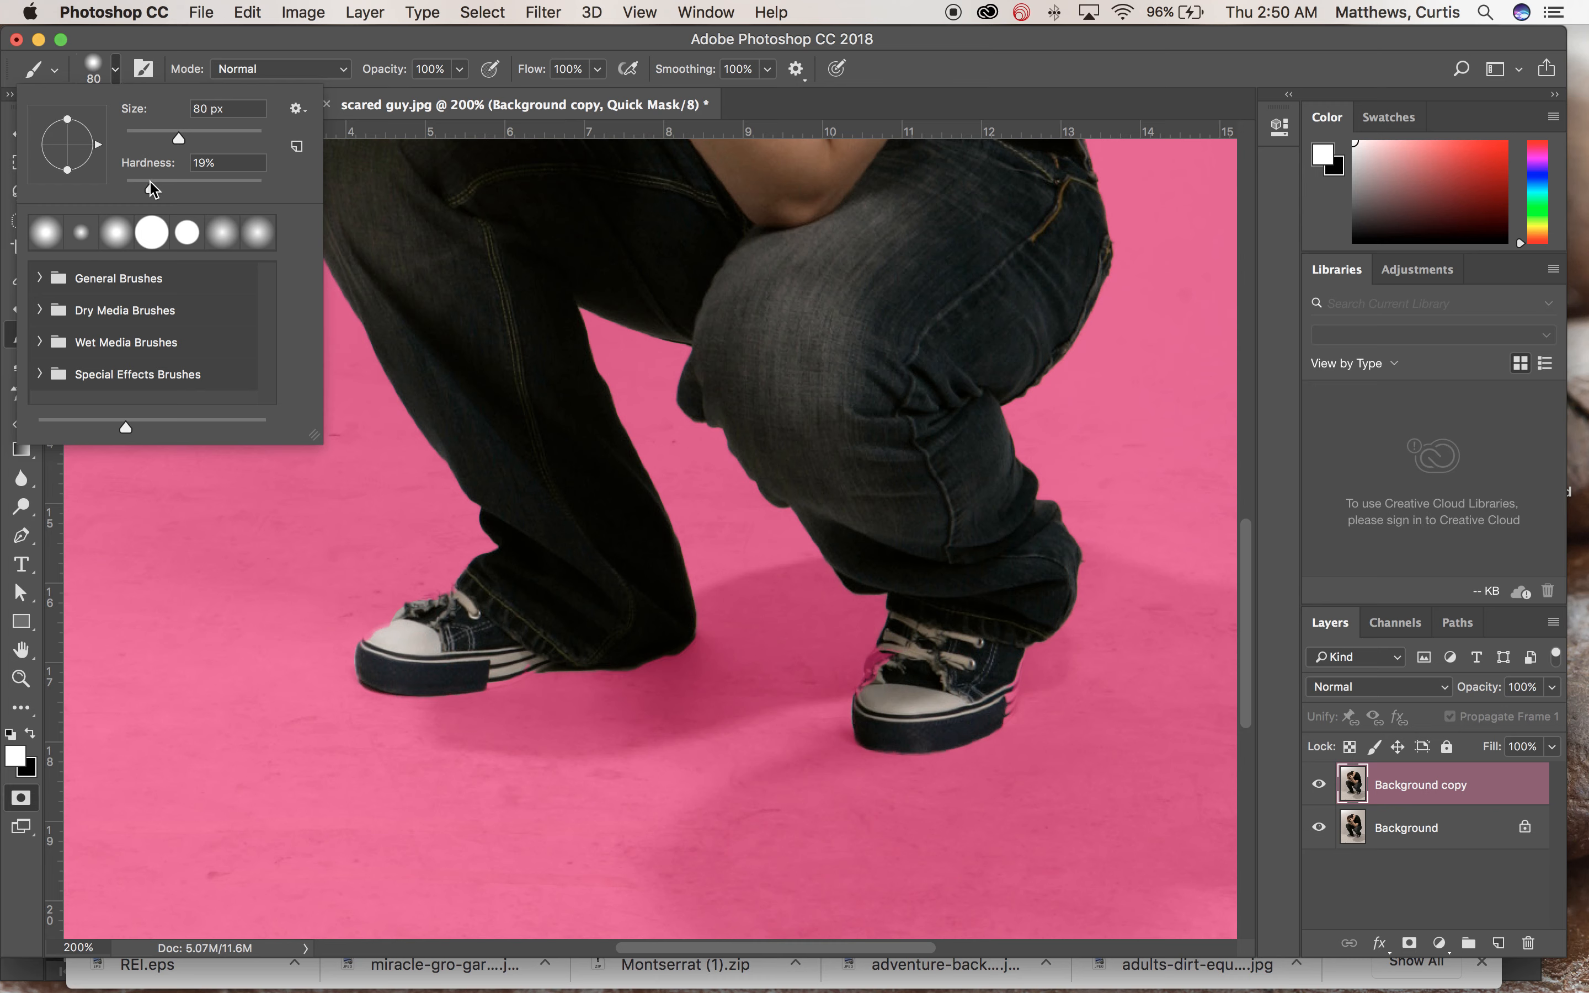
drag(151, 187, 272, 197)
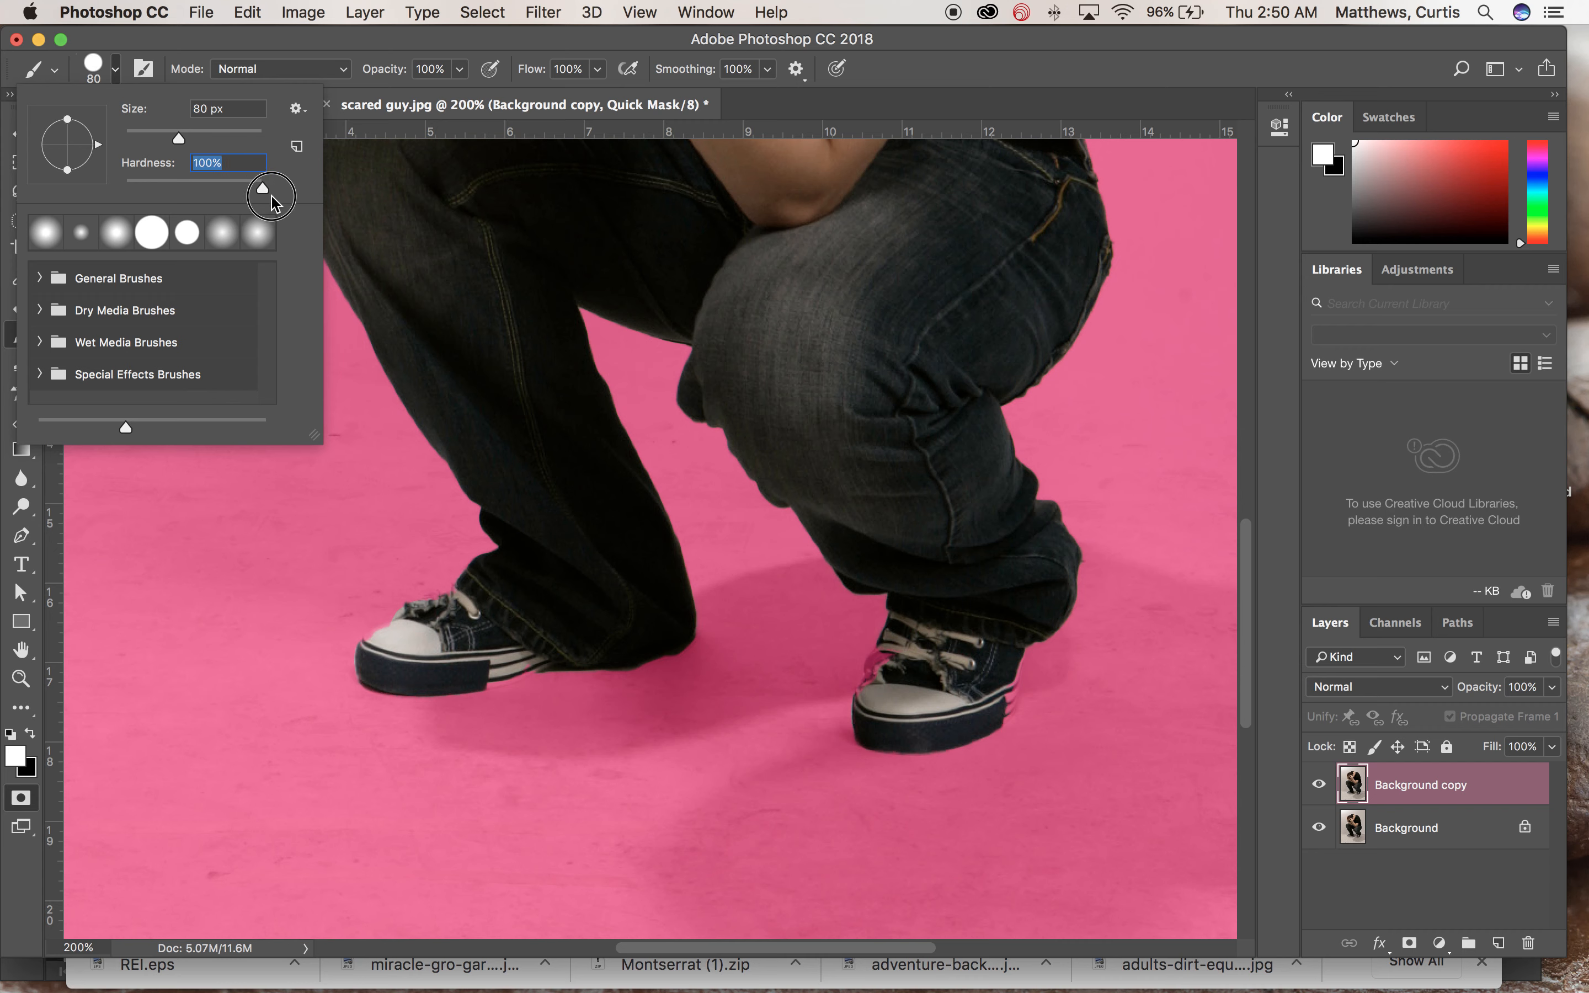
click(445, 58)
key(bracketleft)
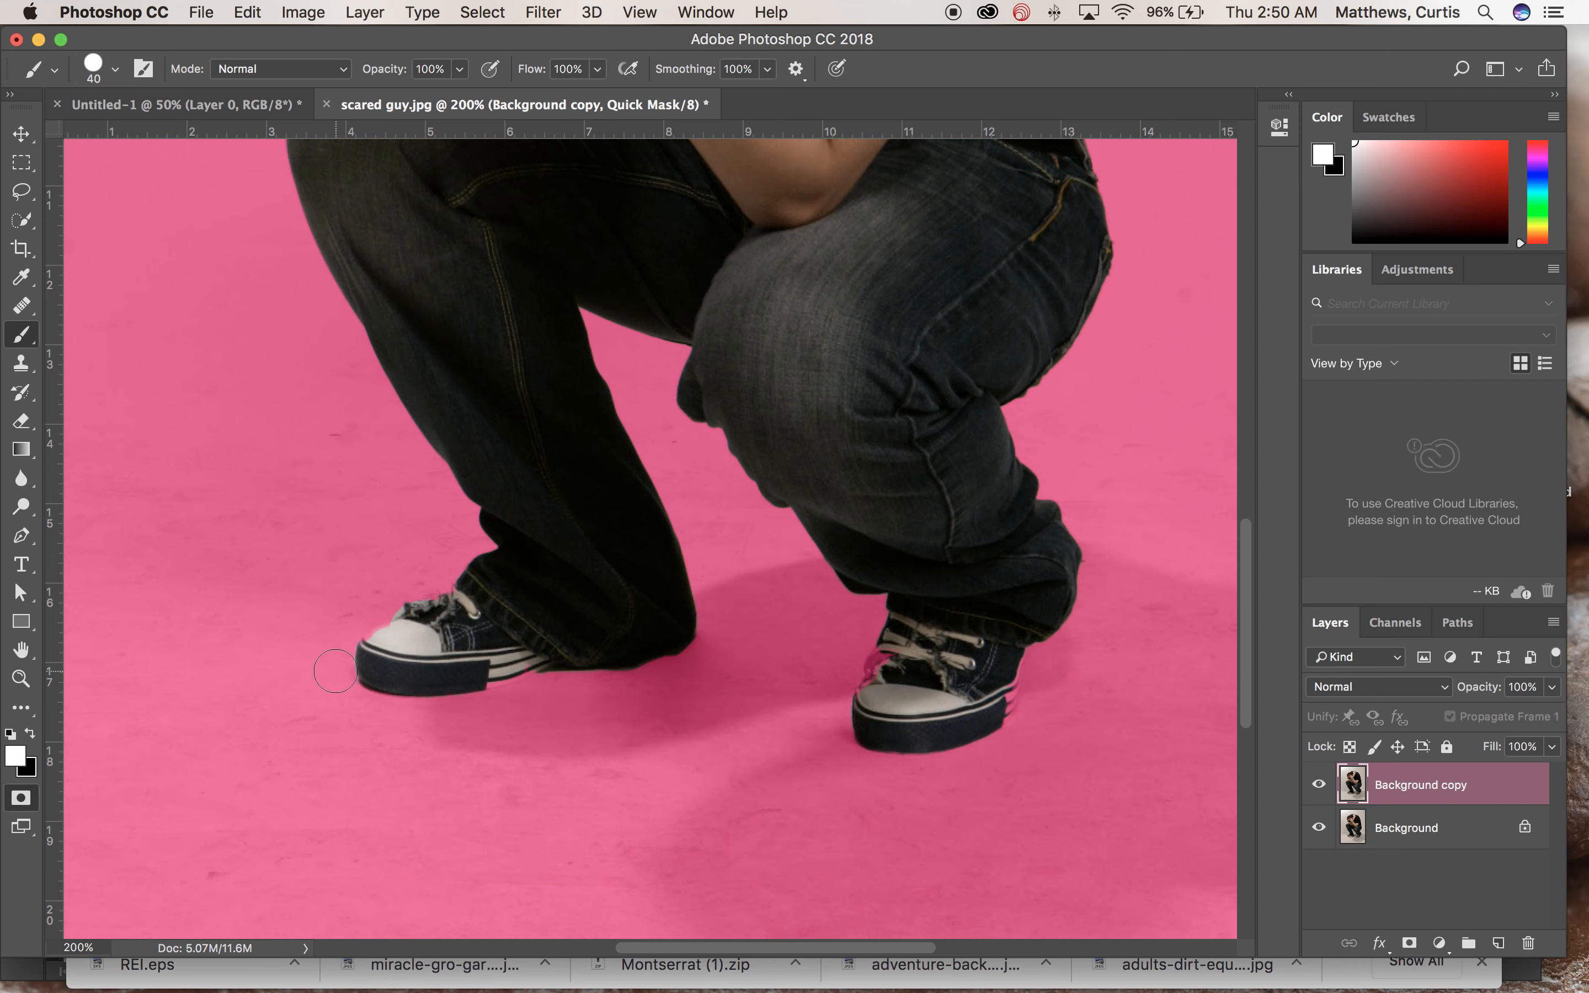
Step: Make black the foreground color and paint the mask over the floor beside the toe of the photo's left shoe
key(super+plus)
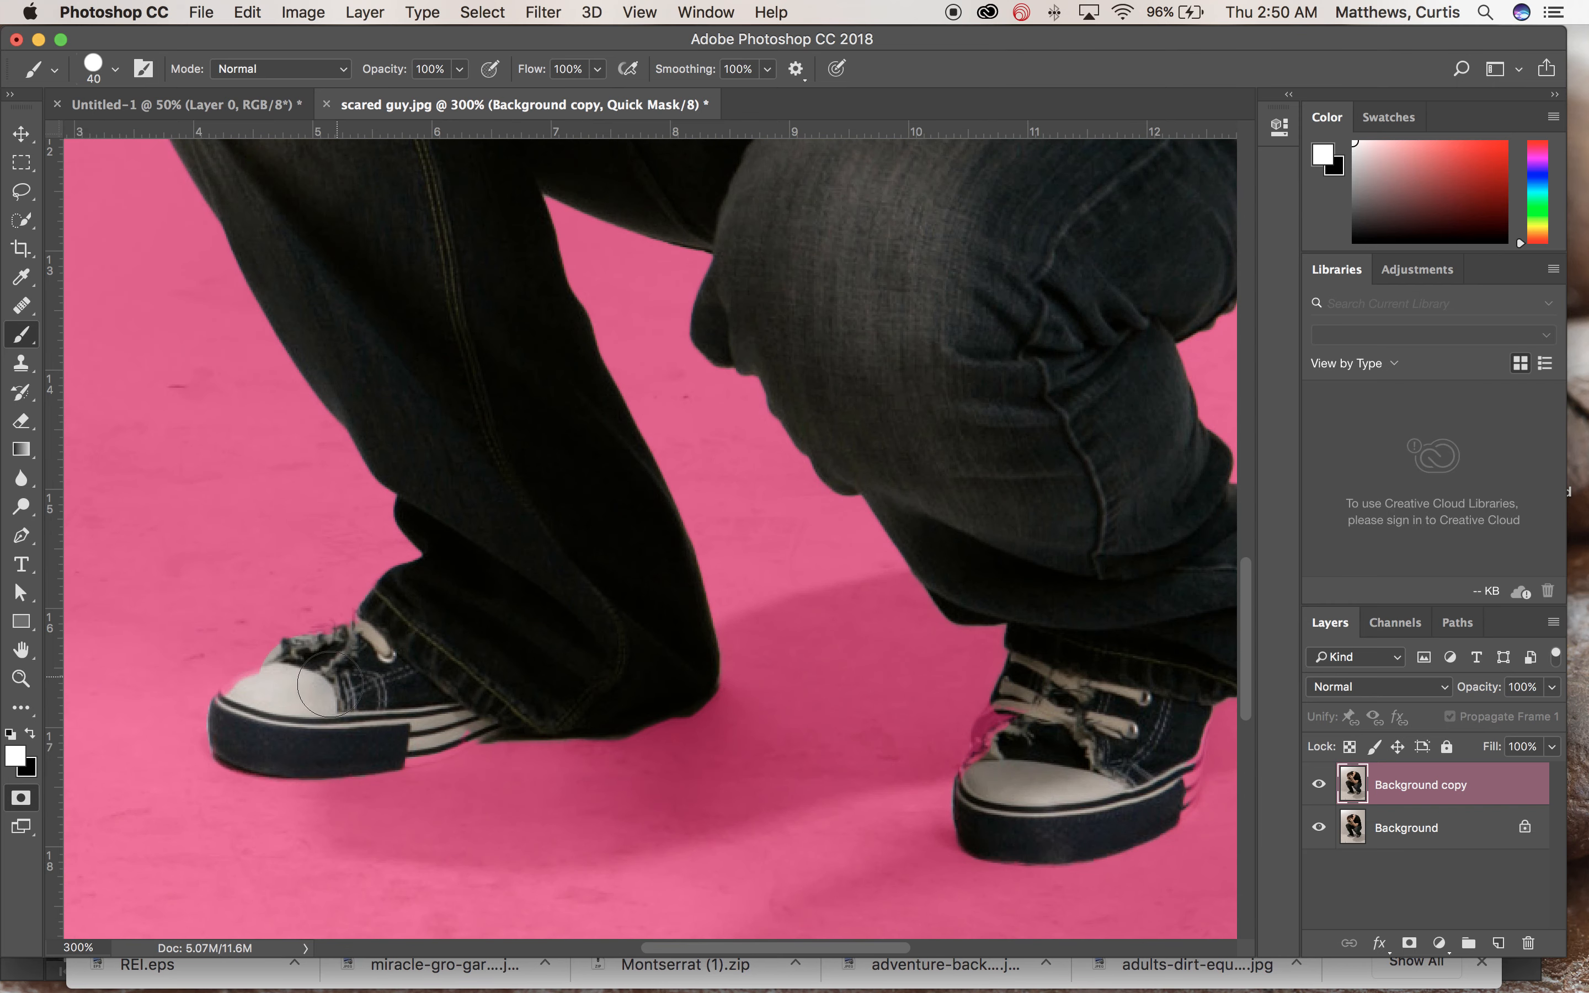
click(29, 734)
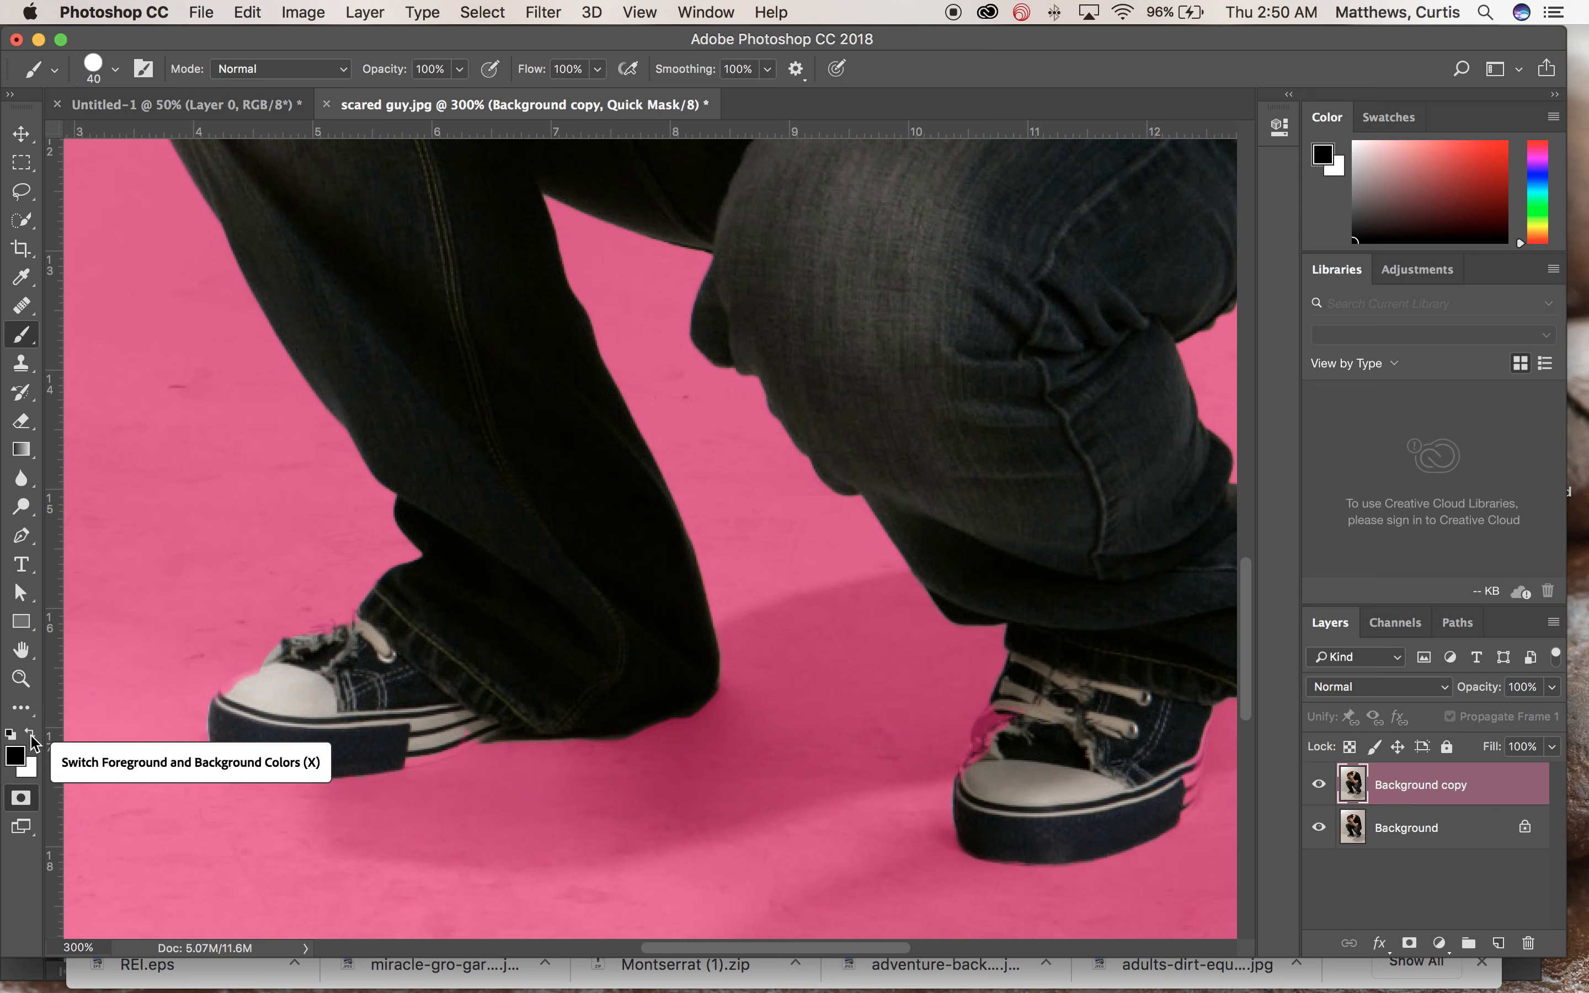
click(31, 736)
click(31, 736)
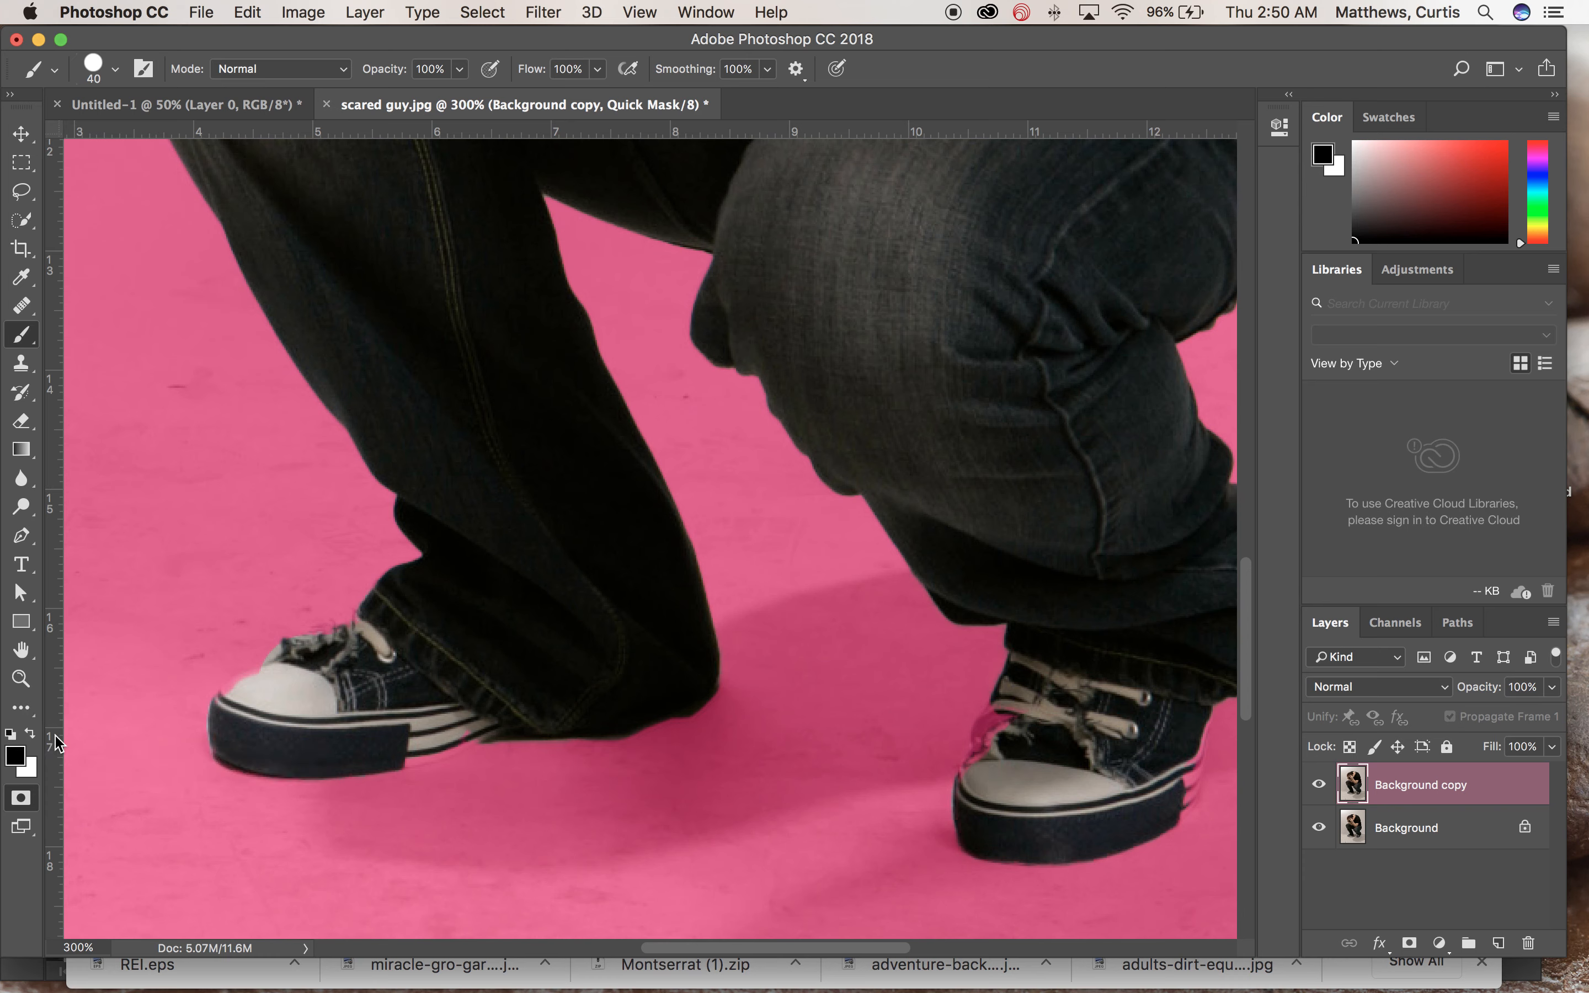
mouse_move(163, 755)
mouse_down()
mouse_move(172, 713)
mouse_move(176, 749)
mouse_move(180, 730)
mouse_move(166, 699)
mouse_move(187, 772)
mouse_move(170, 706)
mouse_move(194, 627)
mouse_up()
key(super+equal)
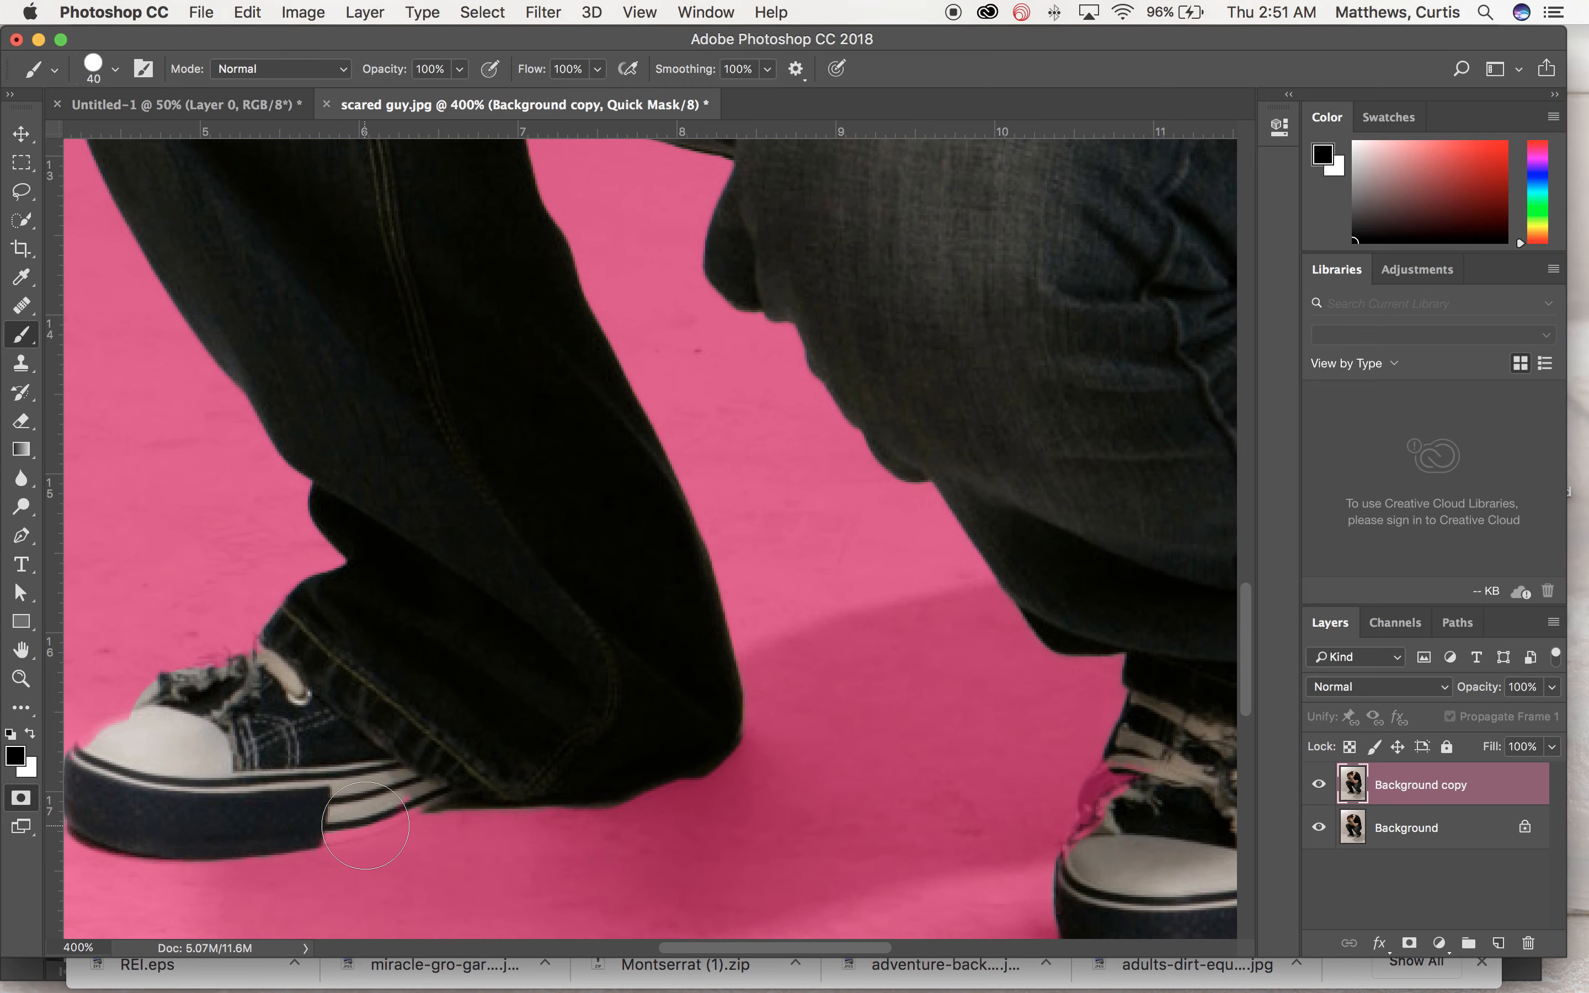
Step: Make white the foreground color and paint the rear part of the left shoe's sole back into the selection
key(q)
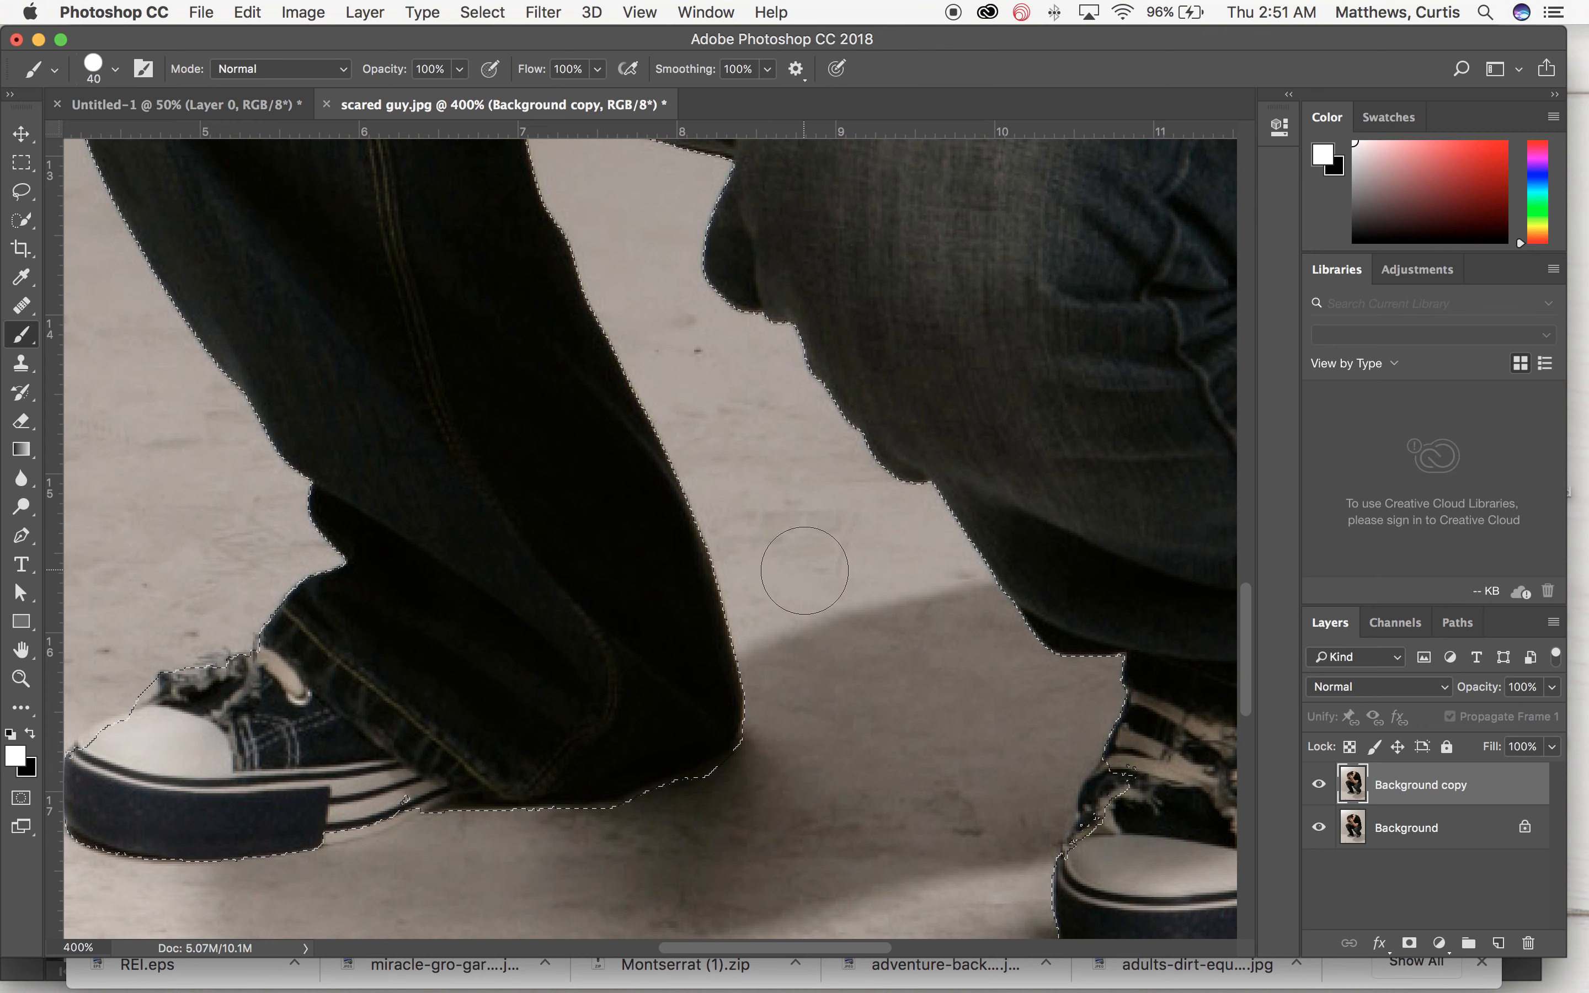
key(q)
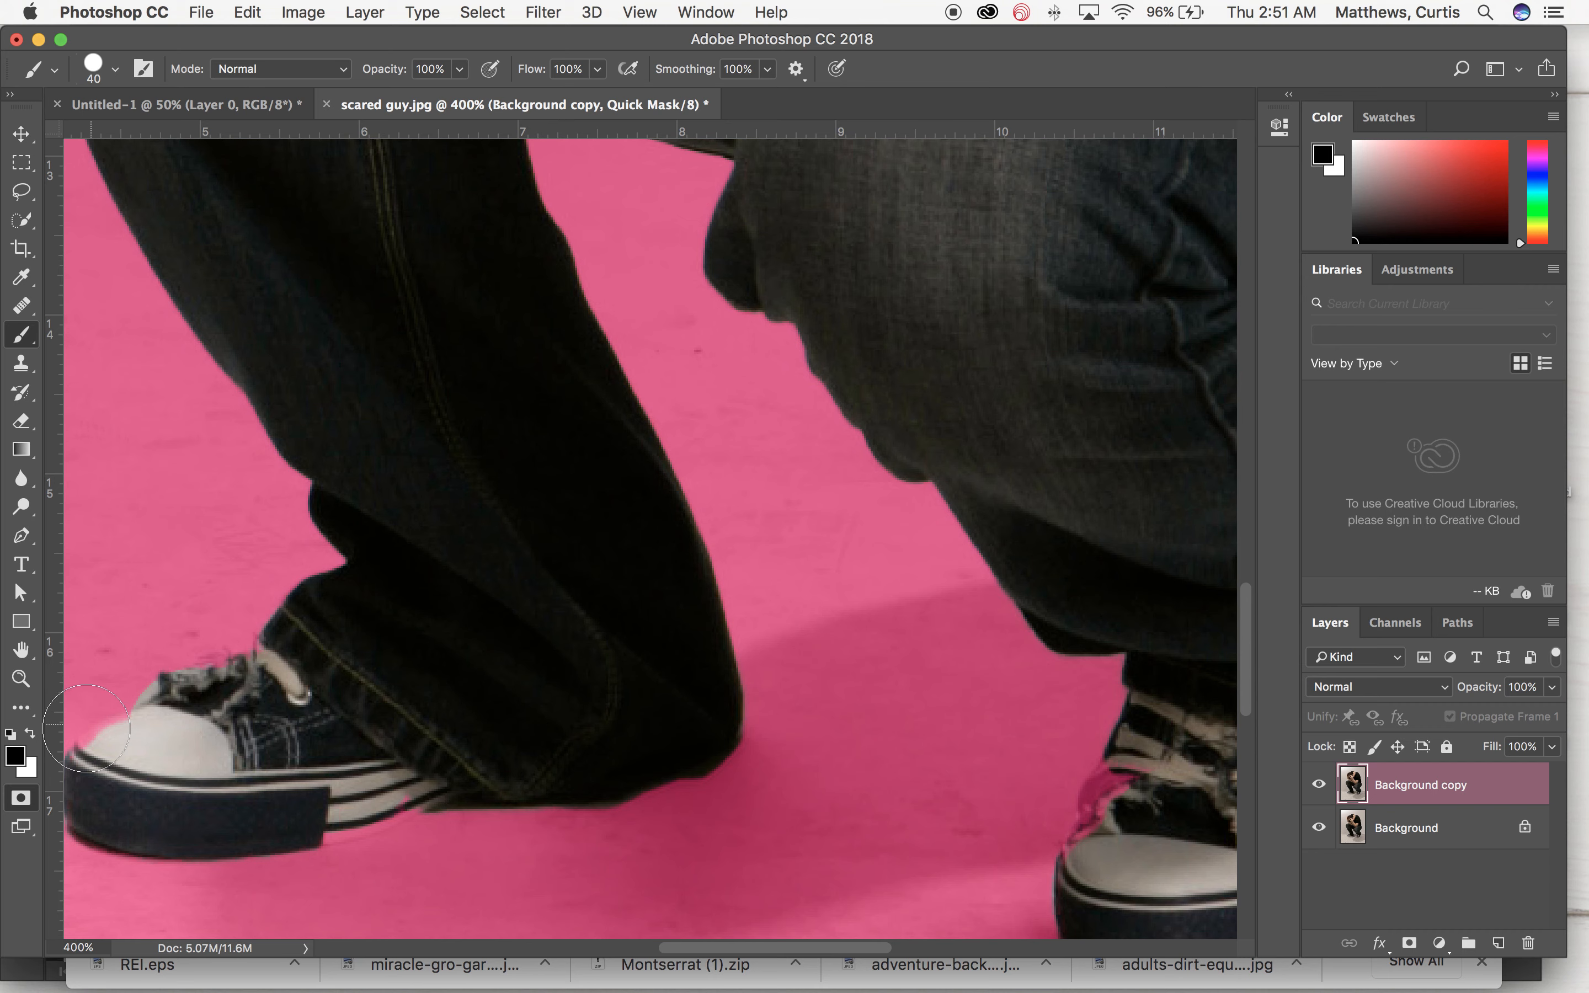
click(31, 735)
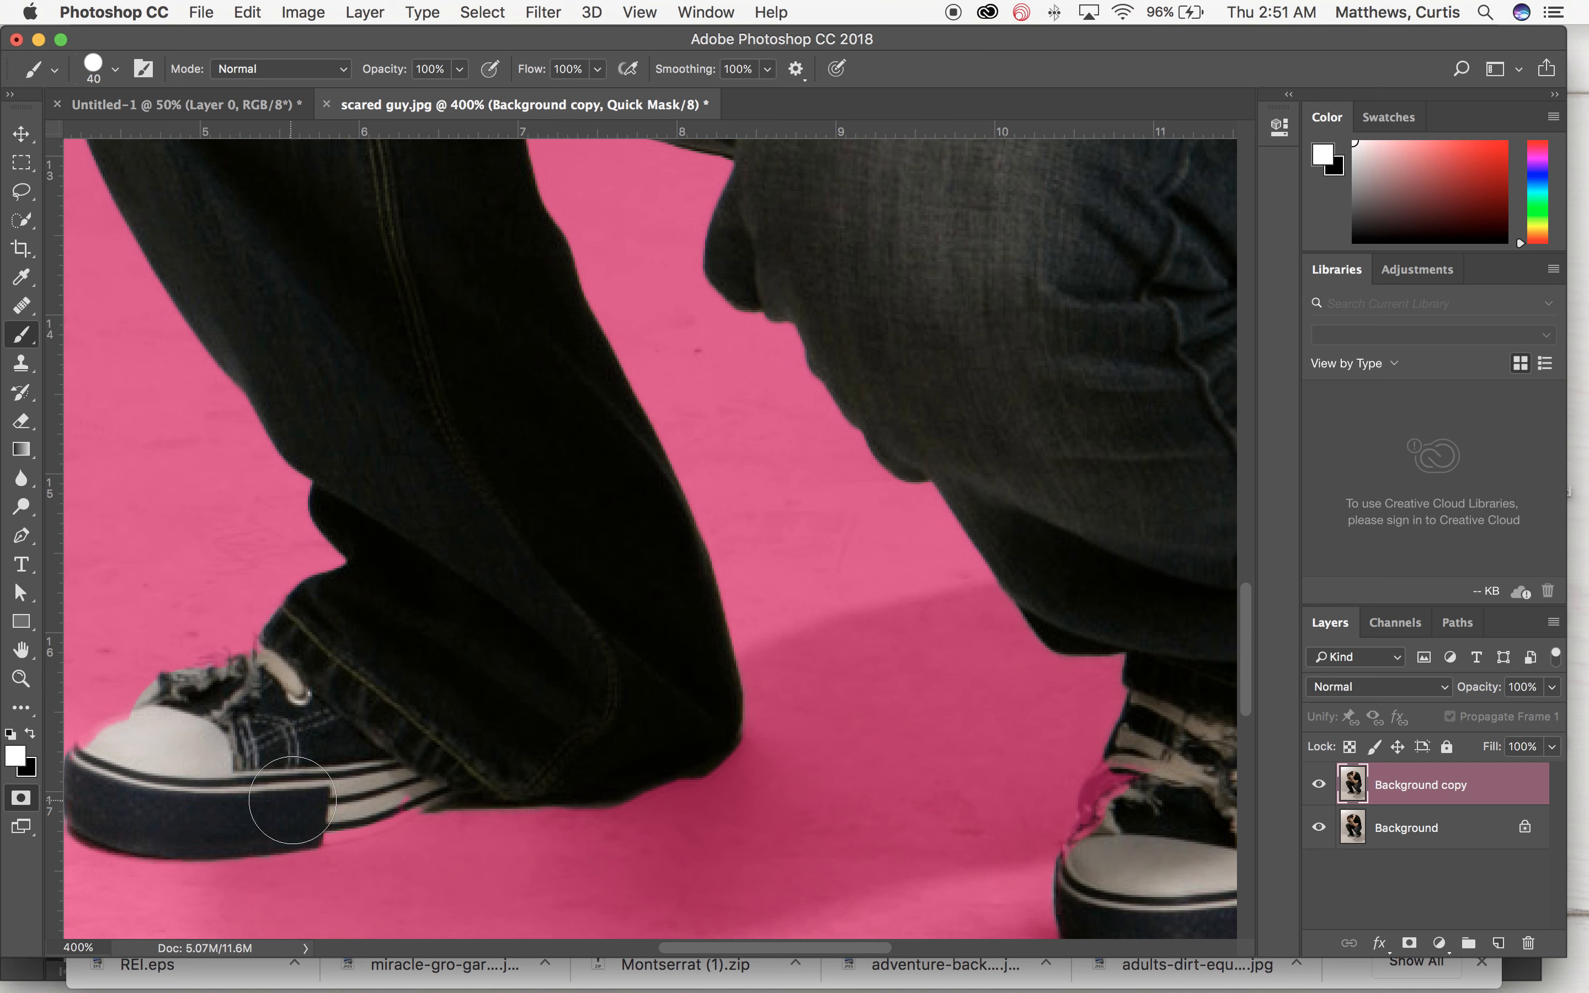
mouse_move(331, 794)
mouse_down()
mouse_move(408, 778)
mouse_move(302, 798)
mouse_move(317, 796)
mouse_up()
Step: Paint the torn lace side and the heel of the photo's right shoe back into the selection with white
mouse_move(754, 798)
mouse_down()
mouse_move(698, 801)
mouse_move(372, 638)
mouse_up()
mouse_move(739, 651)
mouse_down()
mouse_move(733, 636)
mouse_move(703, 657)
mouse_move(739, 586)
mouse_move(702, 631)
mouse_move(727, 668)
mouse_move(690, 725)
mouse_move(706, 713)
mouse_up()
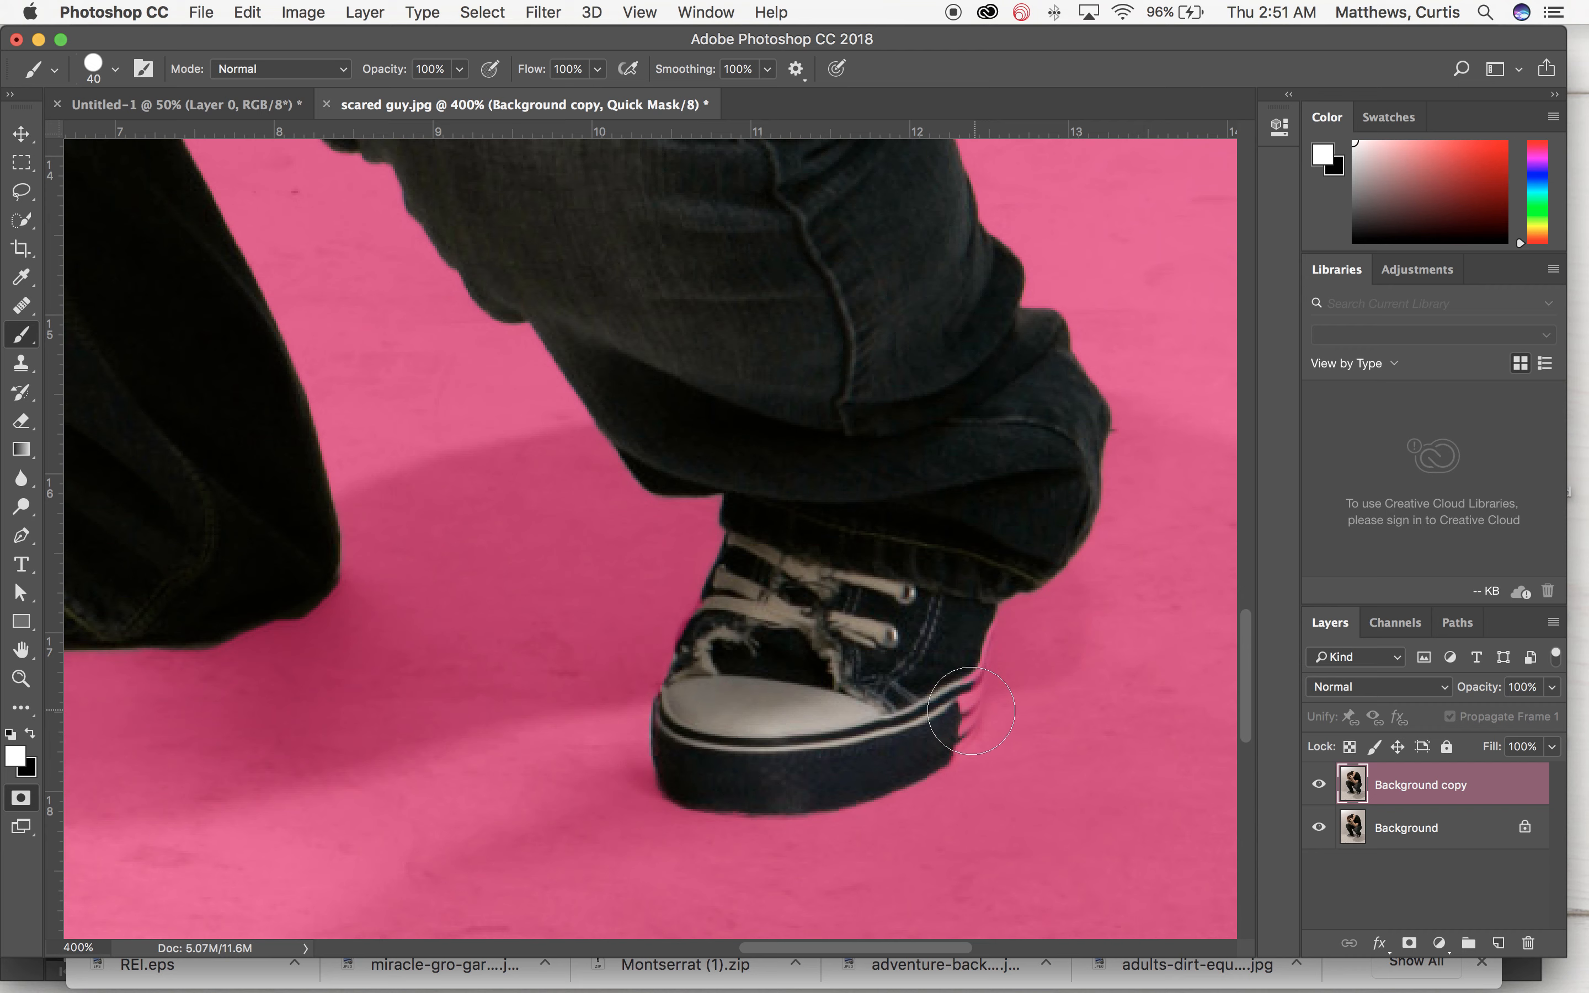
mouse_move(930, 717)
mouse_down()
mouse_move(951, 710)
mouse_move(940, 673)
mouse_move(957, 611)
mouse_move(936, 678)
mouse_move(957, 620)
mouse_move(940, 604)
mouse_up()
Step: Make black the foreground color and mask the bump at the left knee's edge and, at 6 px, the gap between knee and forearm
mouse_move(794, 507)
mouse_down()
mouse_move(805, 759)
mouse_move(873, 933)
mouse_up()
drag(591, 500, 1227, 811)
drag(635, 545, 887, 628)
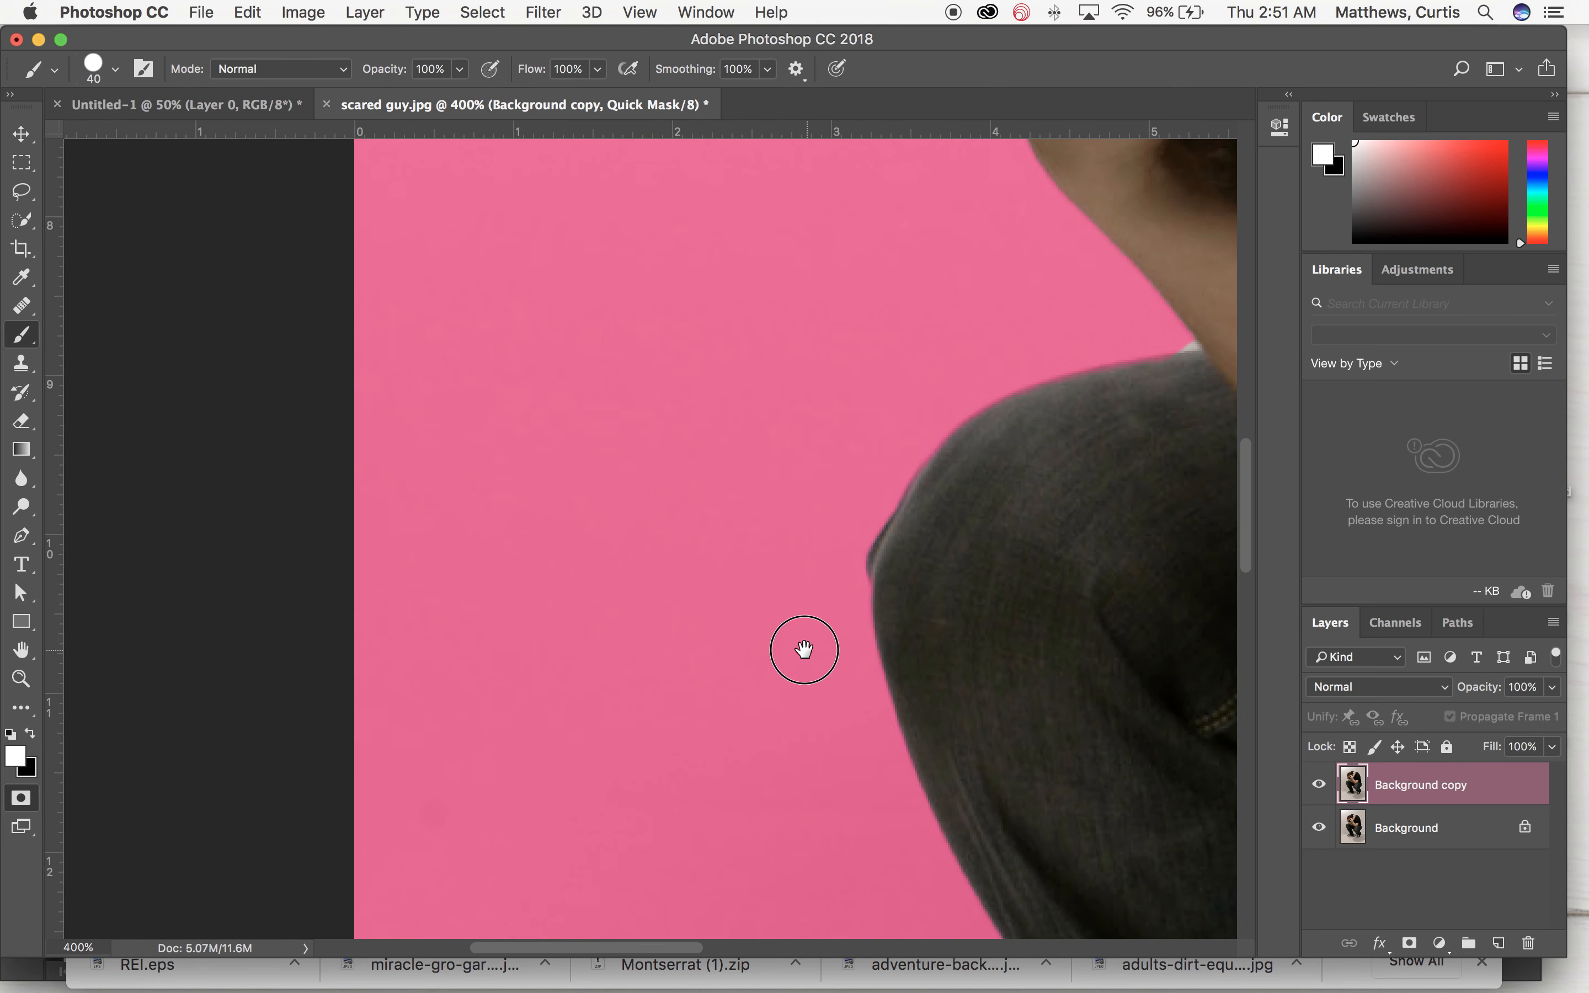
scroll(809, 653, right, 5)
key(q)
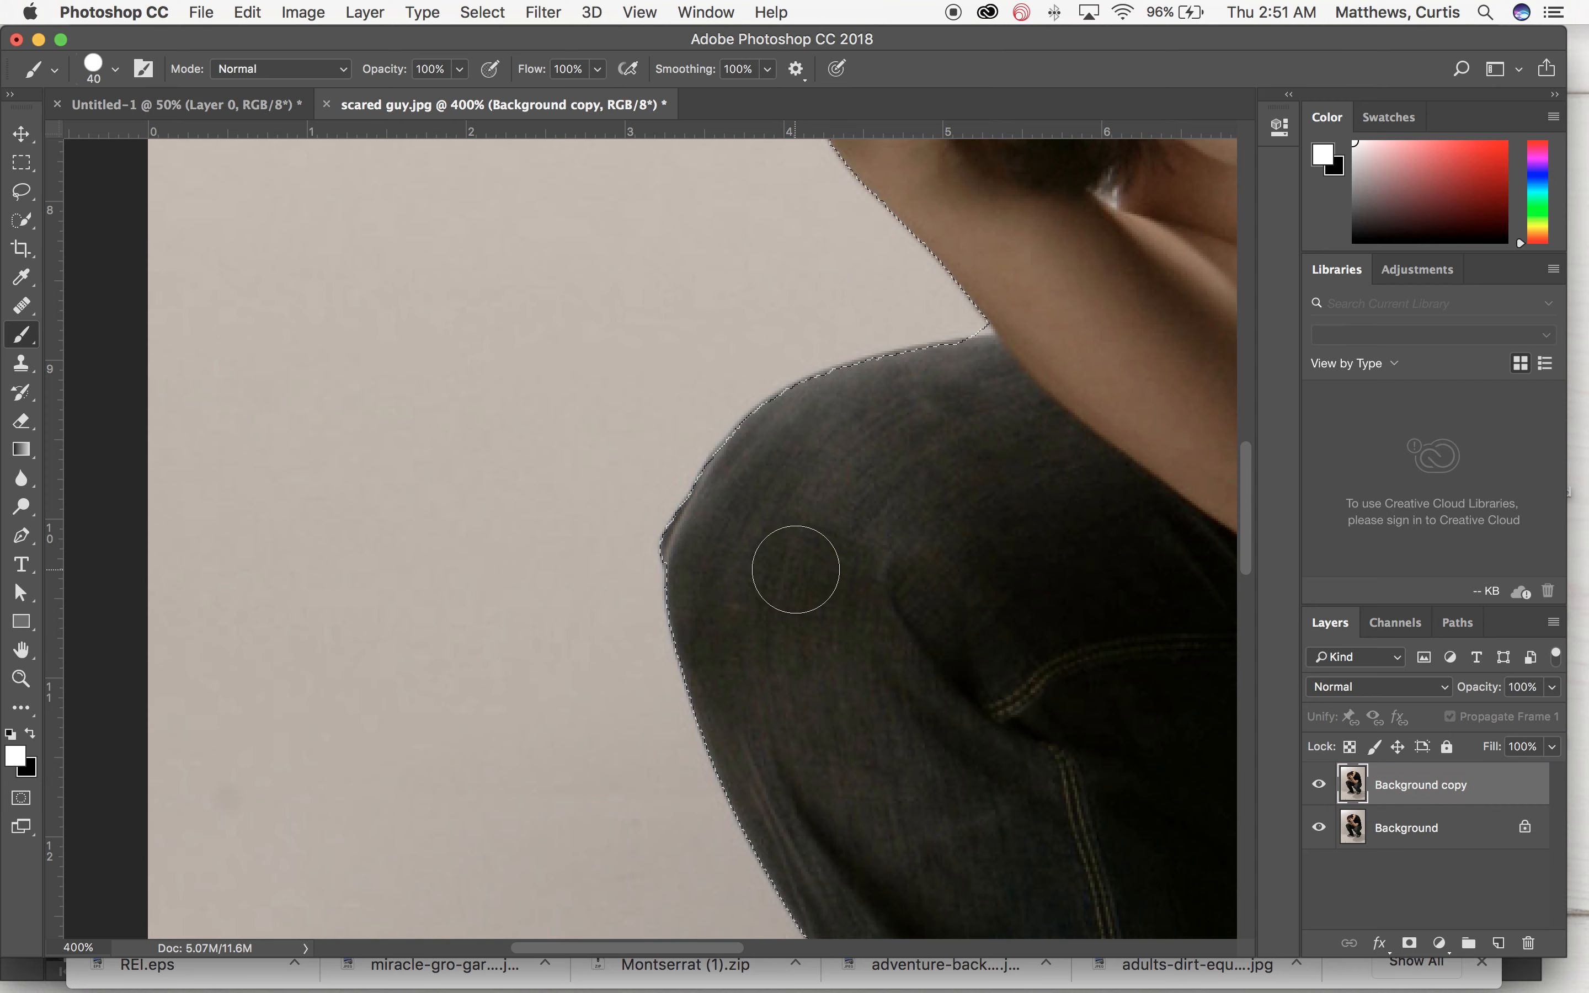
key(q)
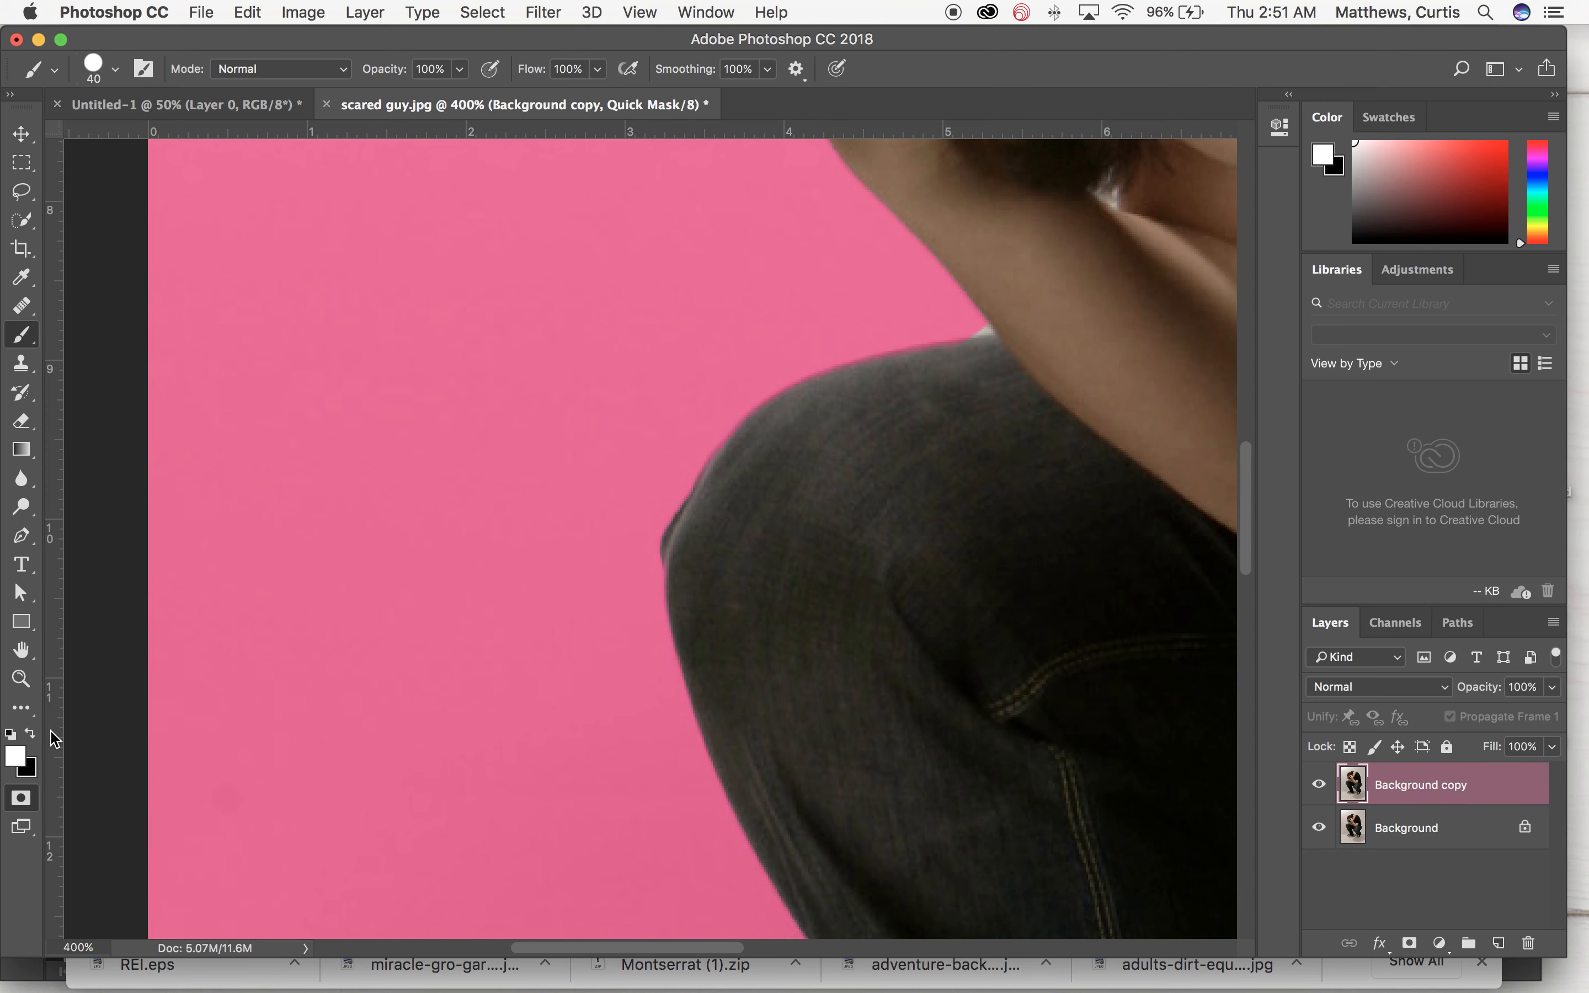
click(31, 734)
mouse_move(614, 565)
mouse_down()
mouse_move(595, 568)
mouse_move(636, 489)
mouse_move(621, 550)
mouse_move(642, 511)
mouse_move(640, 473)
mouse_up()
key(bracketleft)
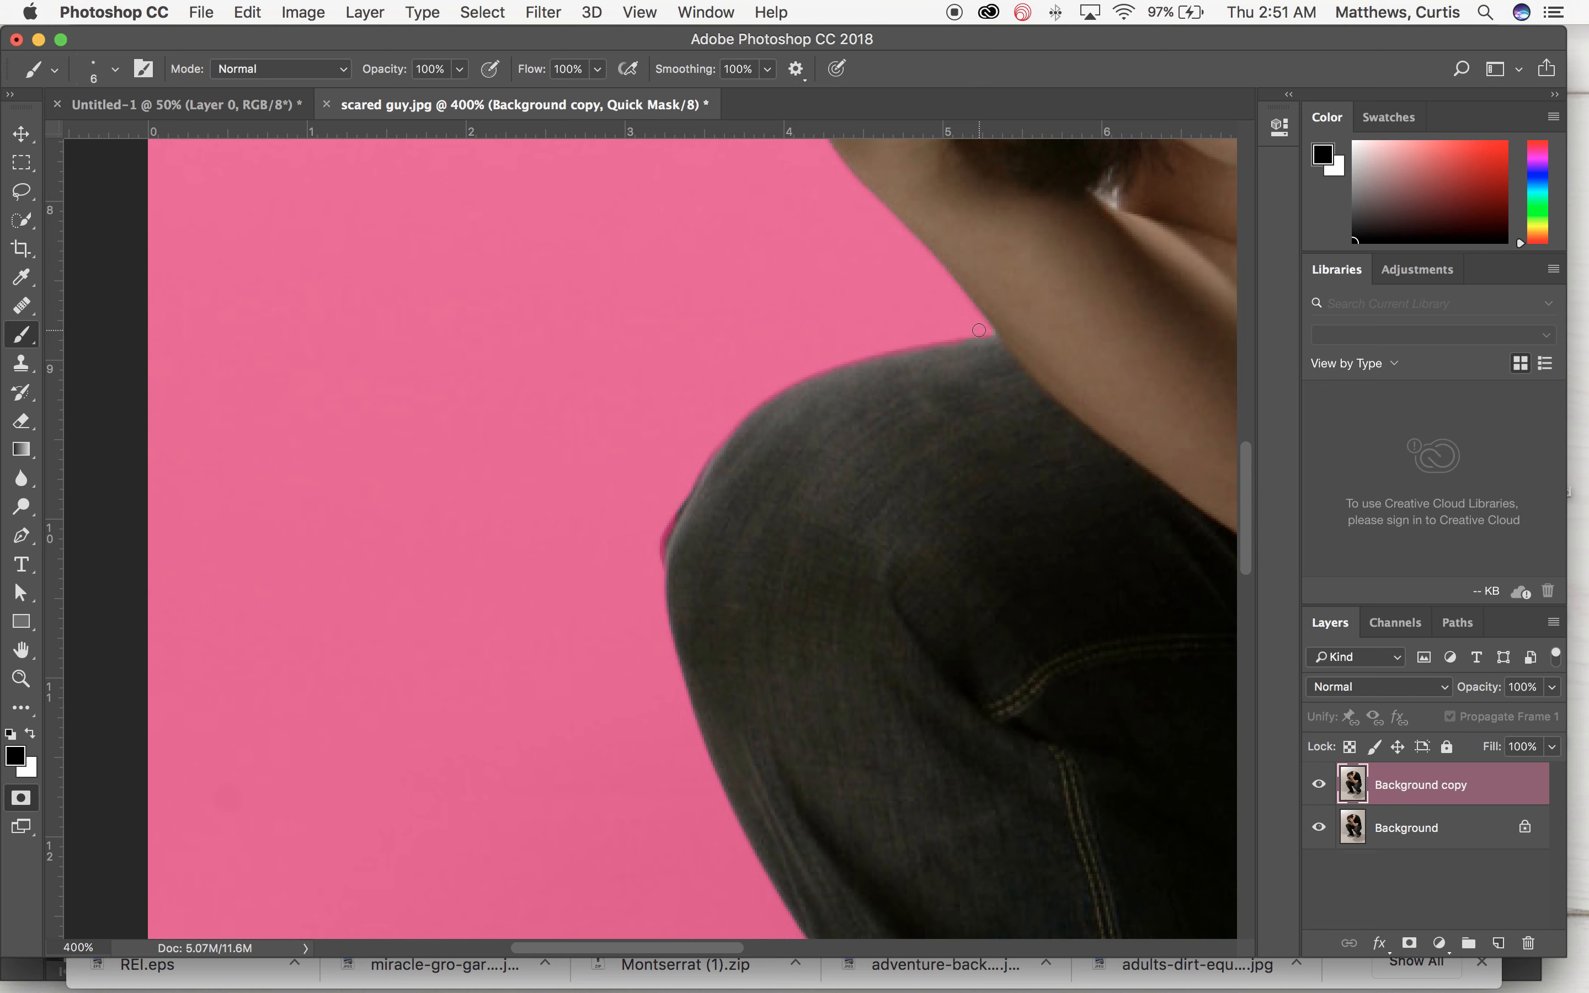
Step: Enlarge the brush to 35 px and paint the mask over the top of the man's shoulder behind his head
drag(1003, 365, 593, 629)
drag(801, 394, 576, 741)
drag(742, 380, 727, 621)
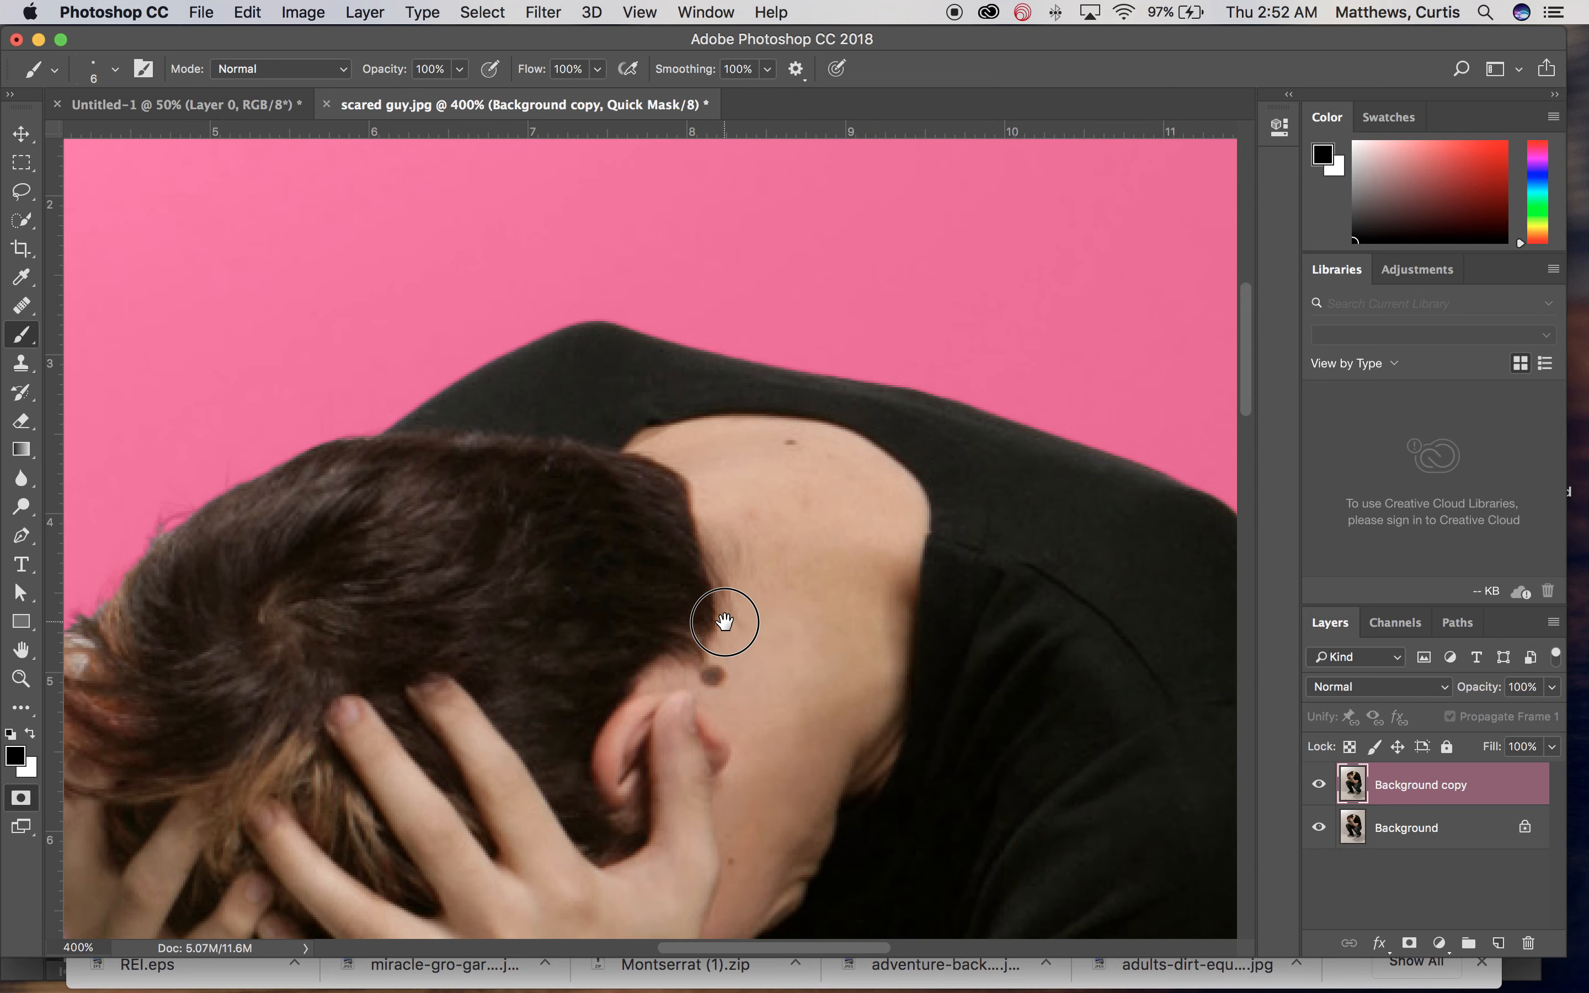
key(super+1)
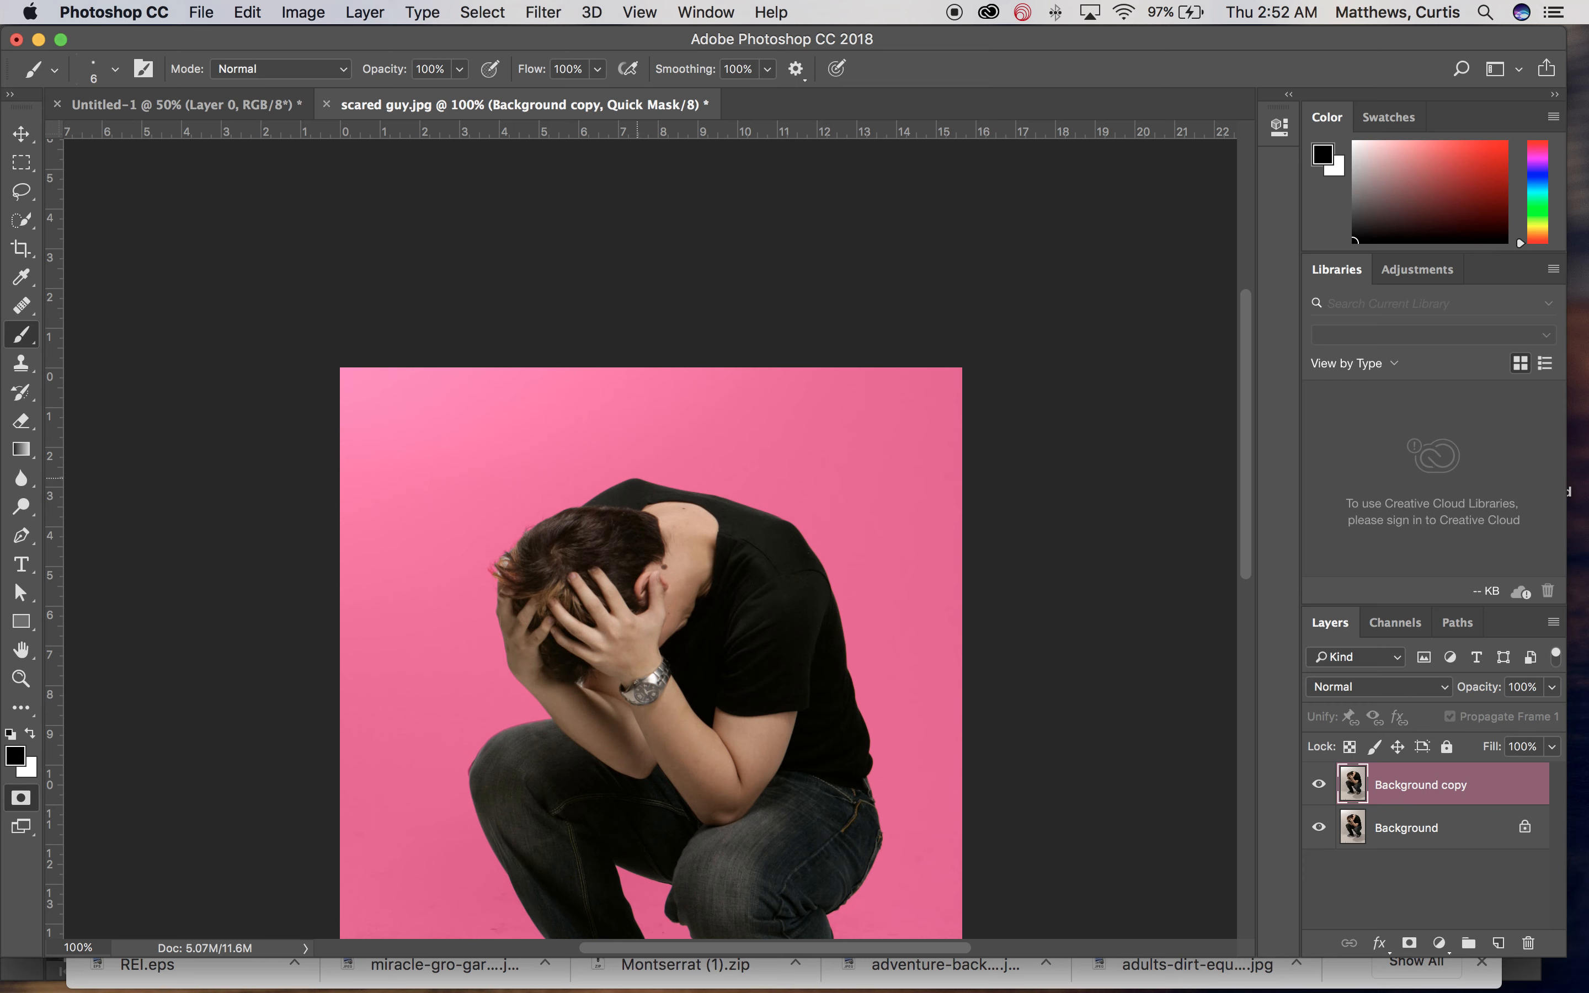
key(q)
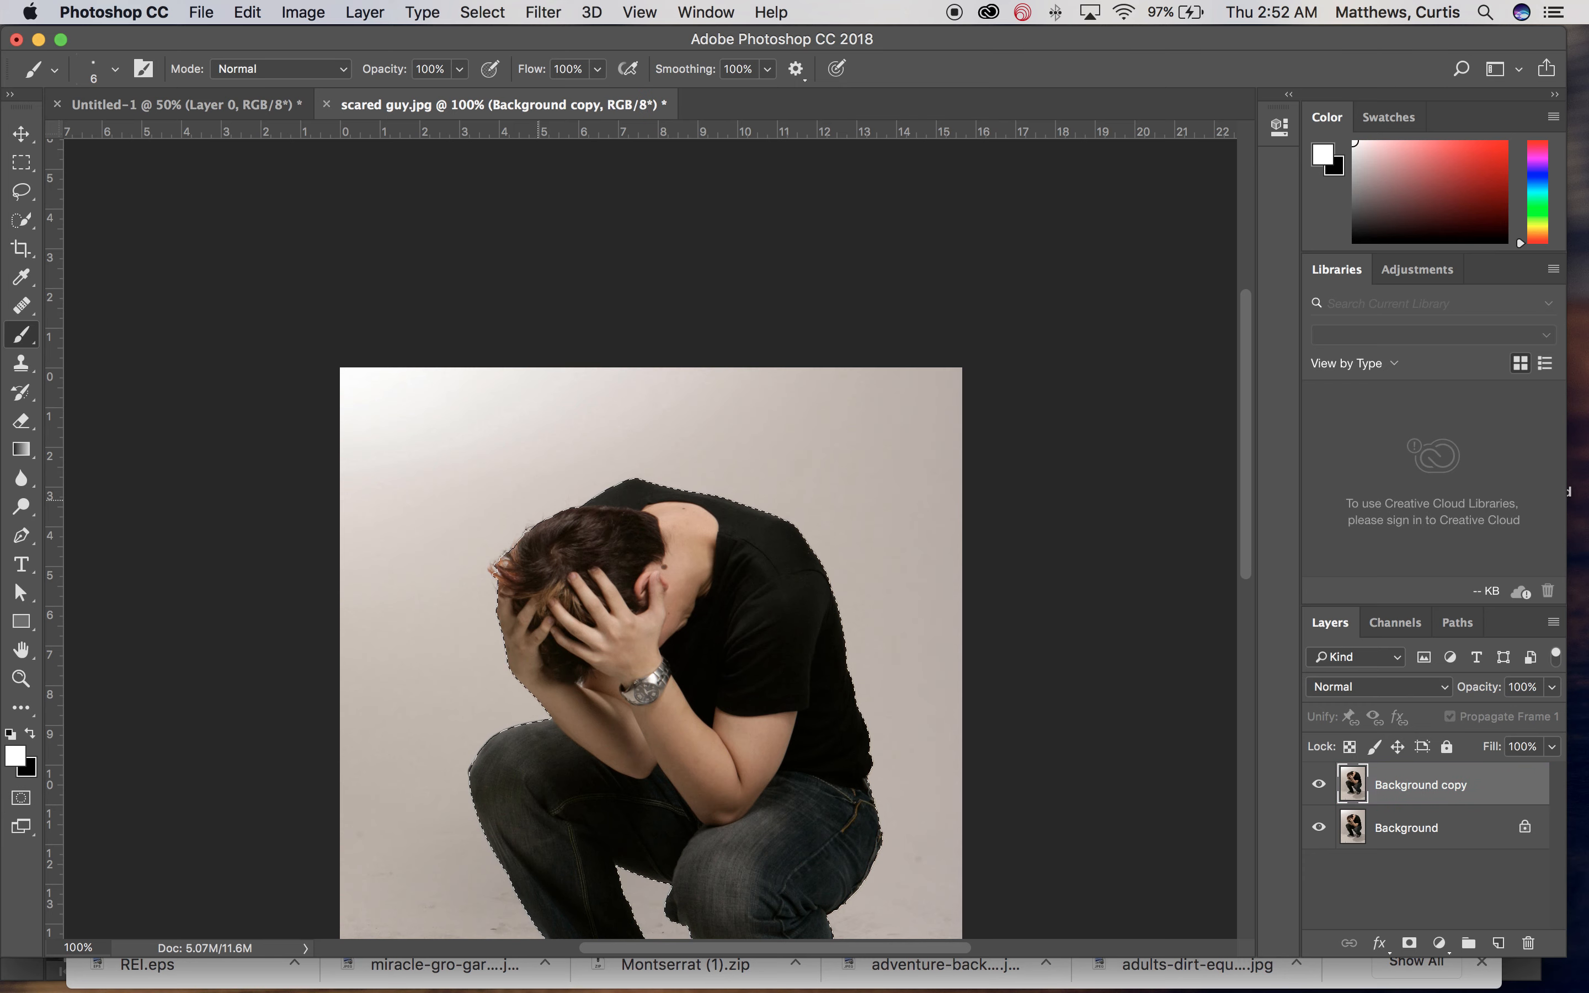
key(q)
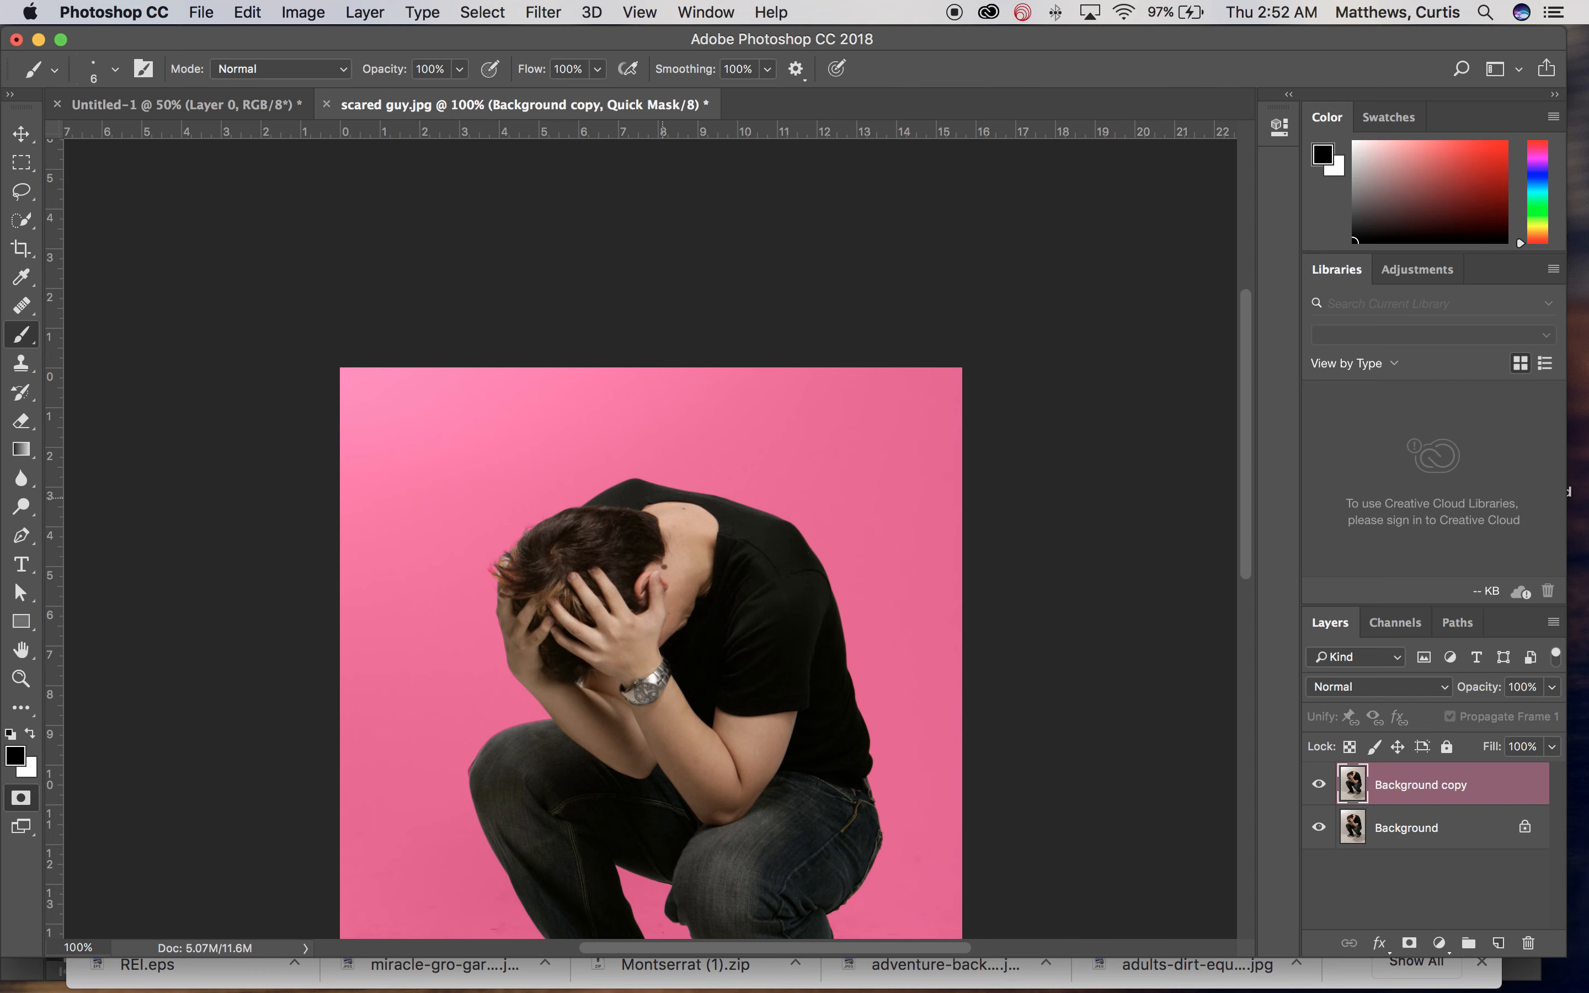
key(super+plus)
key(super+plus)
key(super+plus)
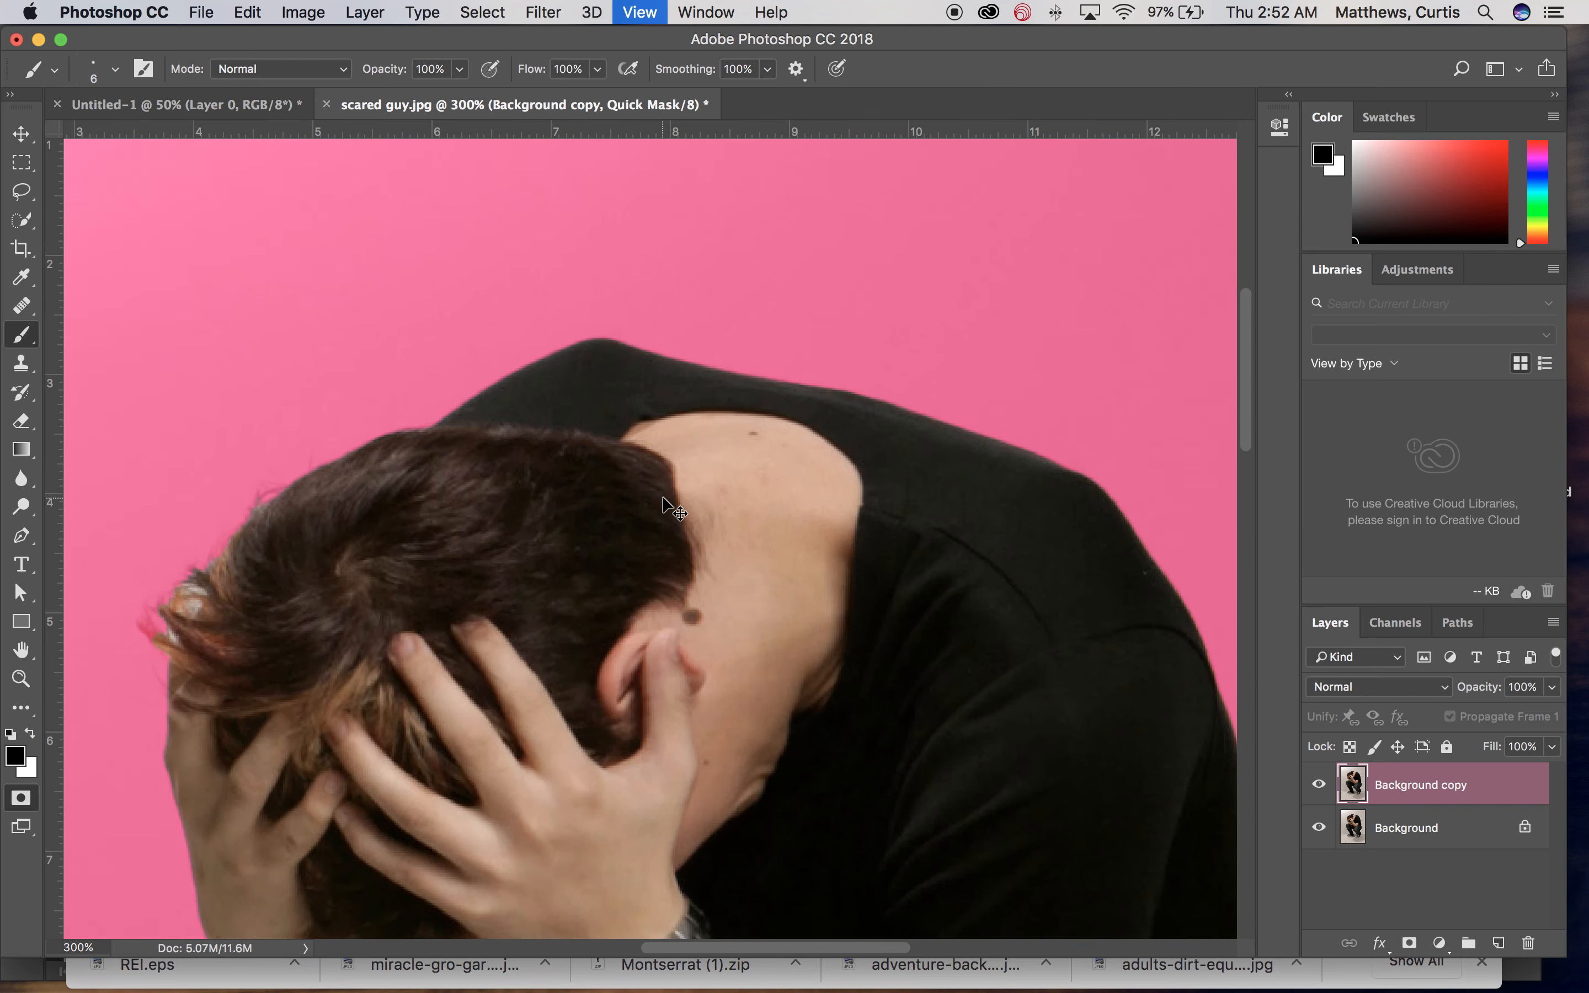
drag(712, 459, 673, 558)
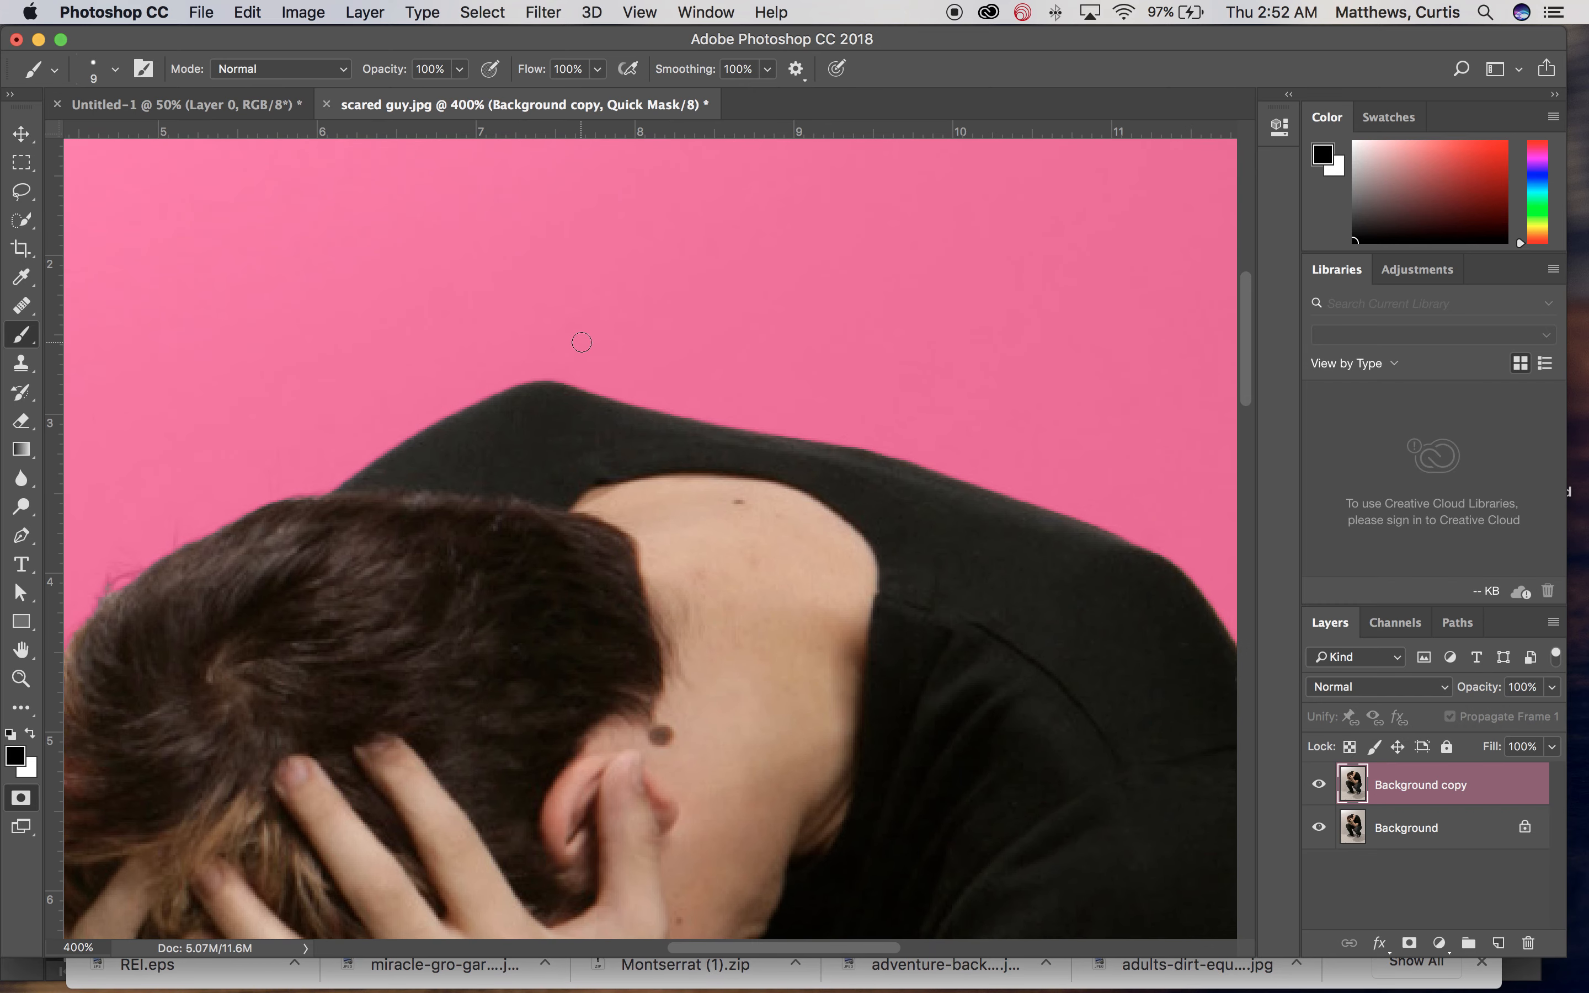
key(bracketright)
mouse_move(664, 358)
mouse_down()
mouse_move(382, 383)
mouse_move(408, 365)
mouse_move(507, 362)
mouse_up()
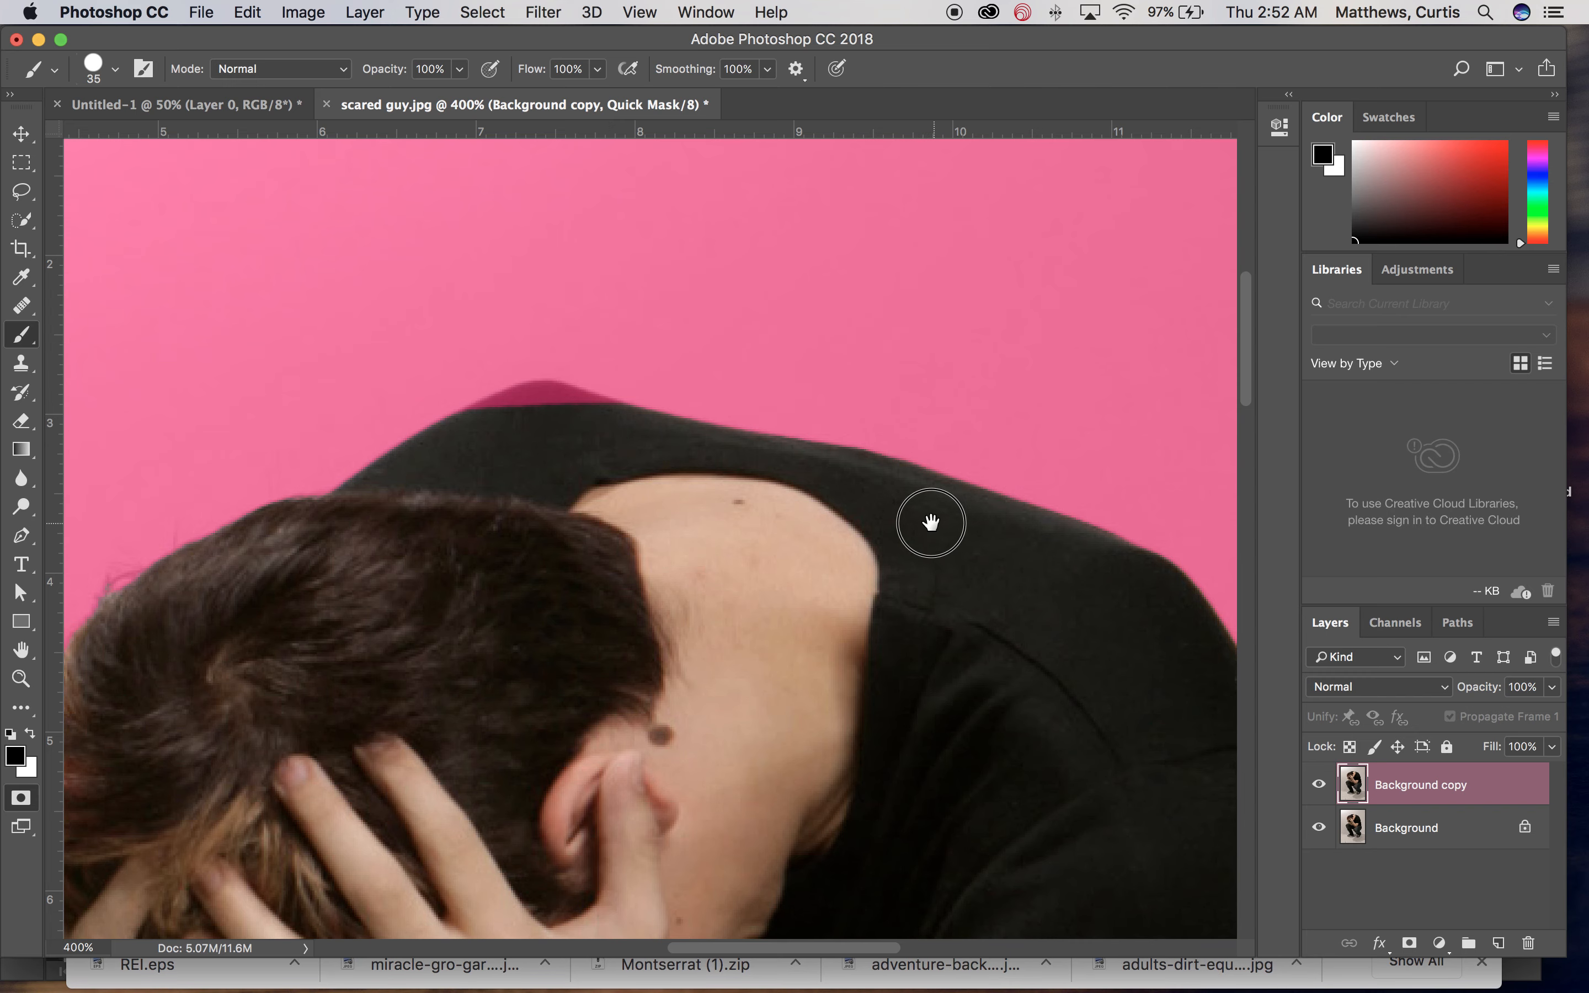
Step: Reduce the brush to 20 px and mask the two protruding trouser folds at the back of the photo's right leg
scroll(603, 330, down, 5)
scroll(603, 330, right, 8)
scroll(757, 521, down, 10)
scroll(858, 347, left, 7)
scroll(679, 591, down, 15)
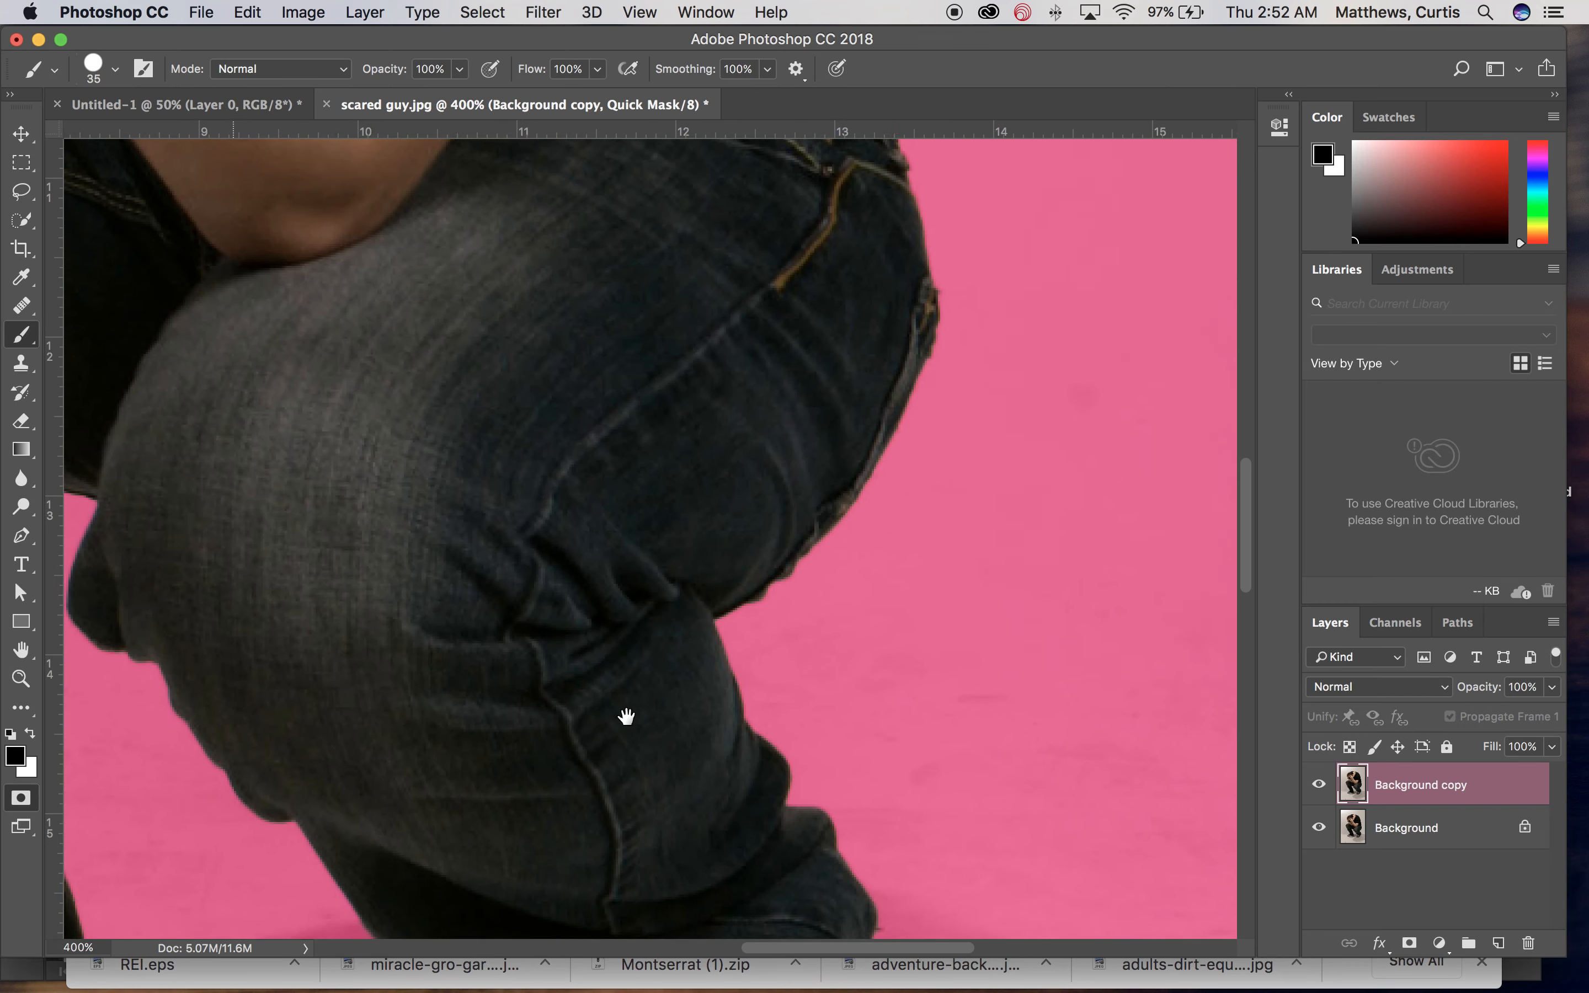
scroll(624, 657, right, 5)
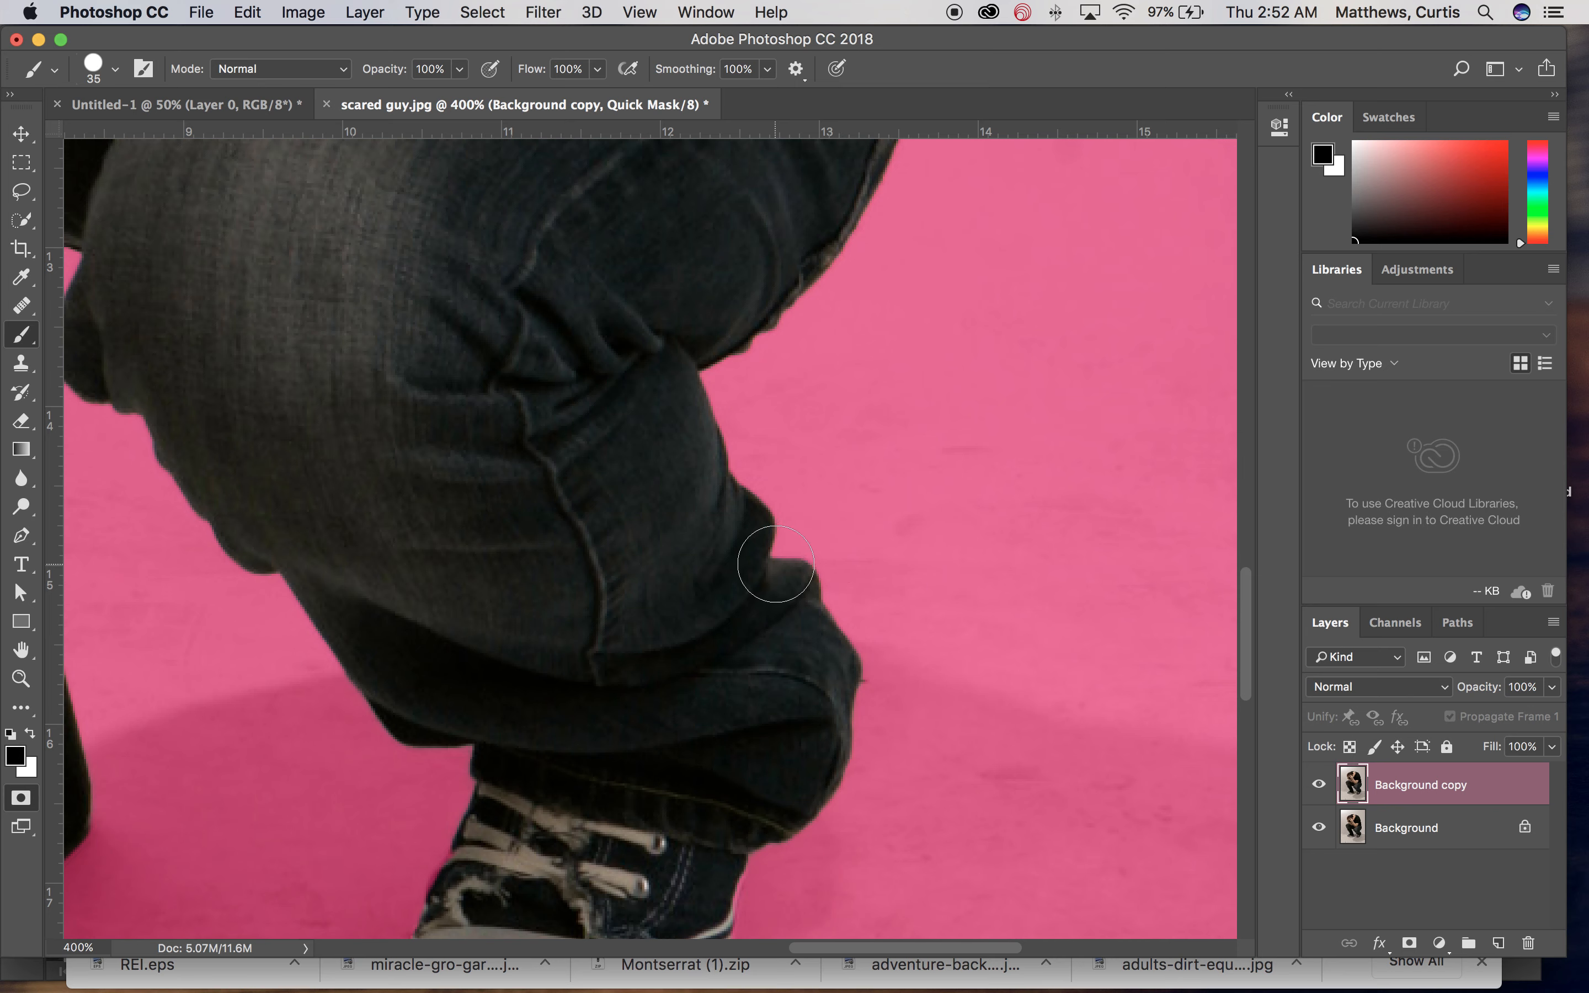
key(bracketleft)
key(bracketleft)
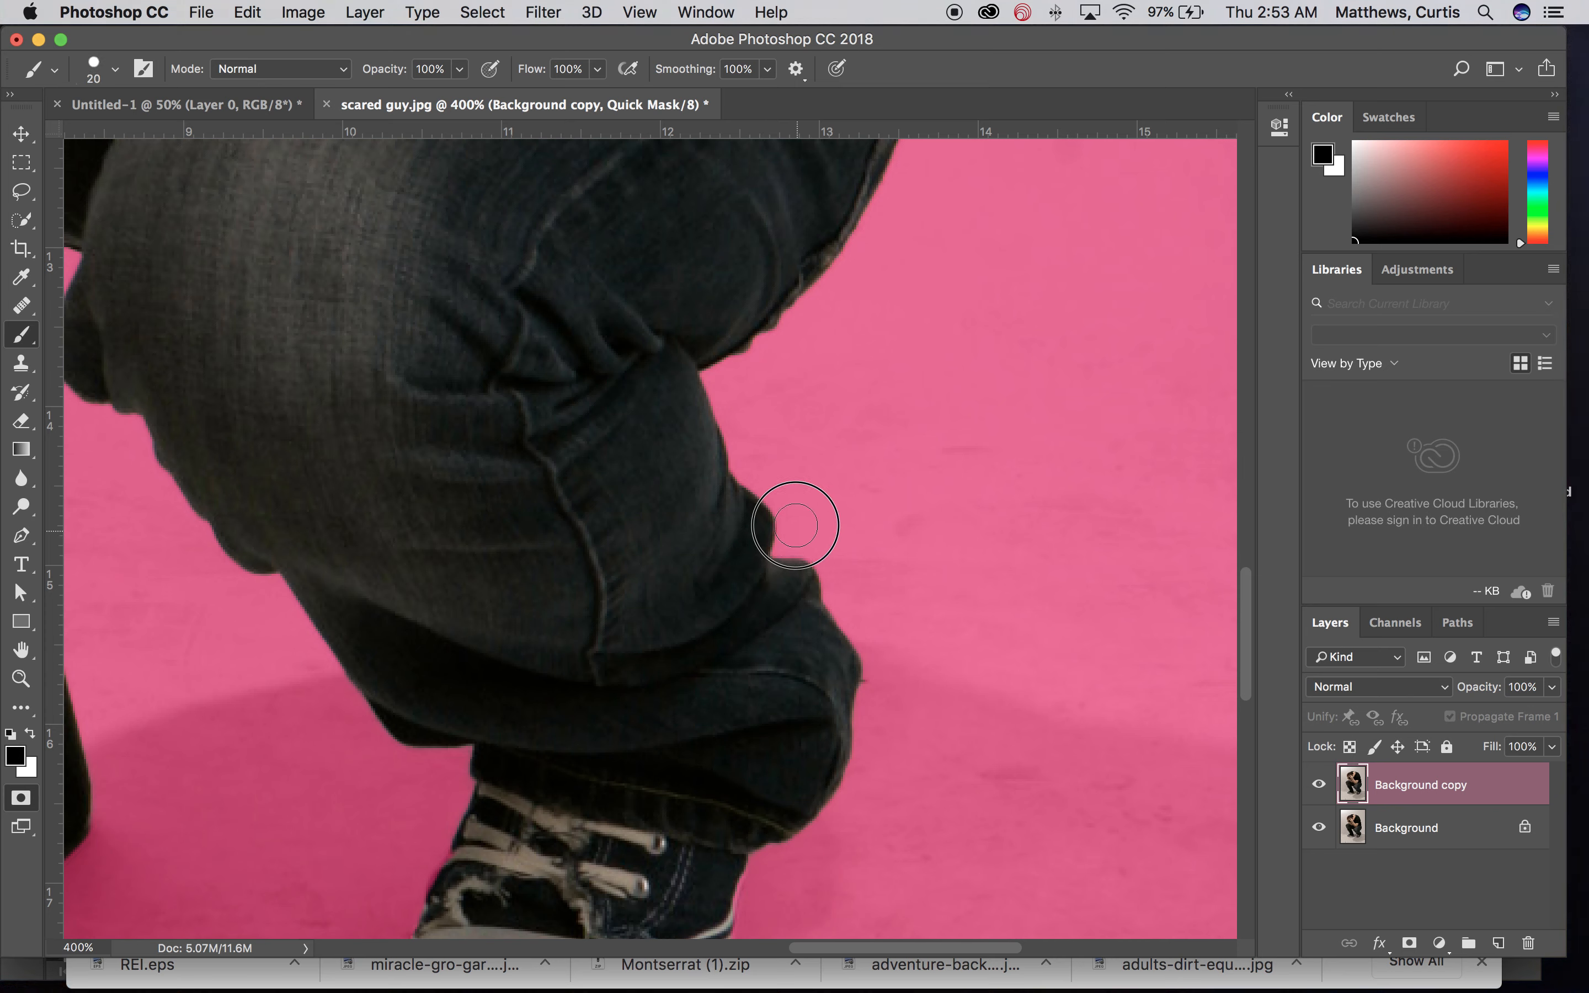
click(764, 469)
mouse_move(765, 469)
mouse_down()
mouse_move(849, 607)
mouse_move(788, 532)
mouse_up()
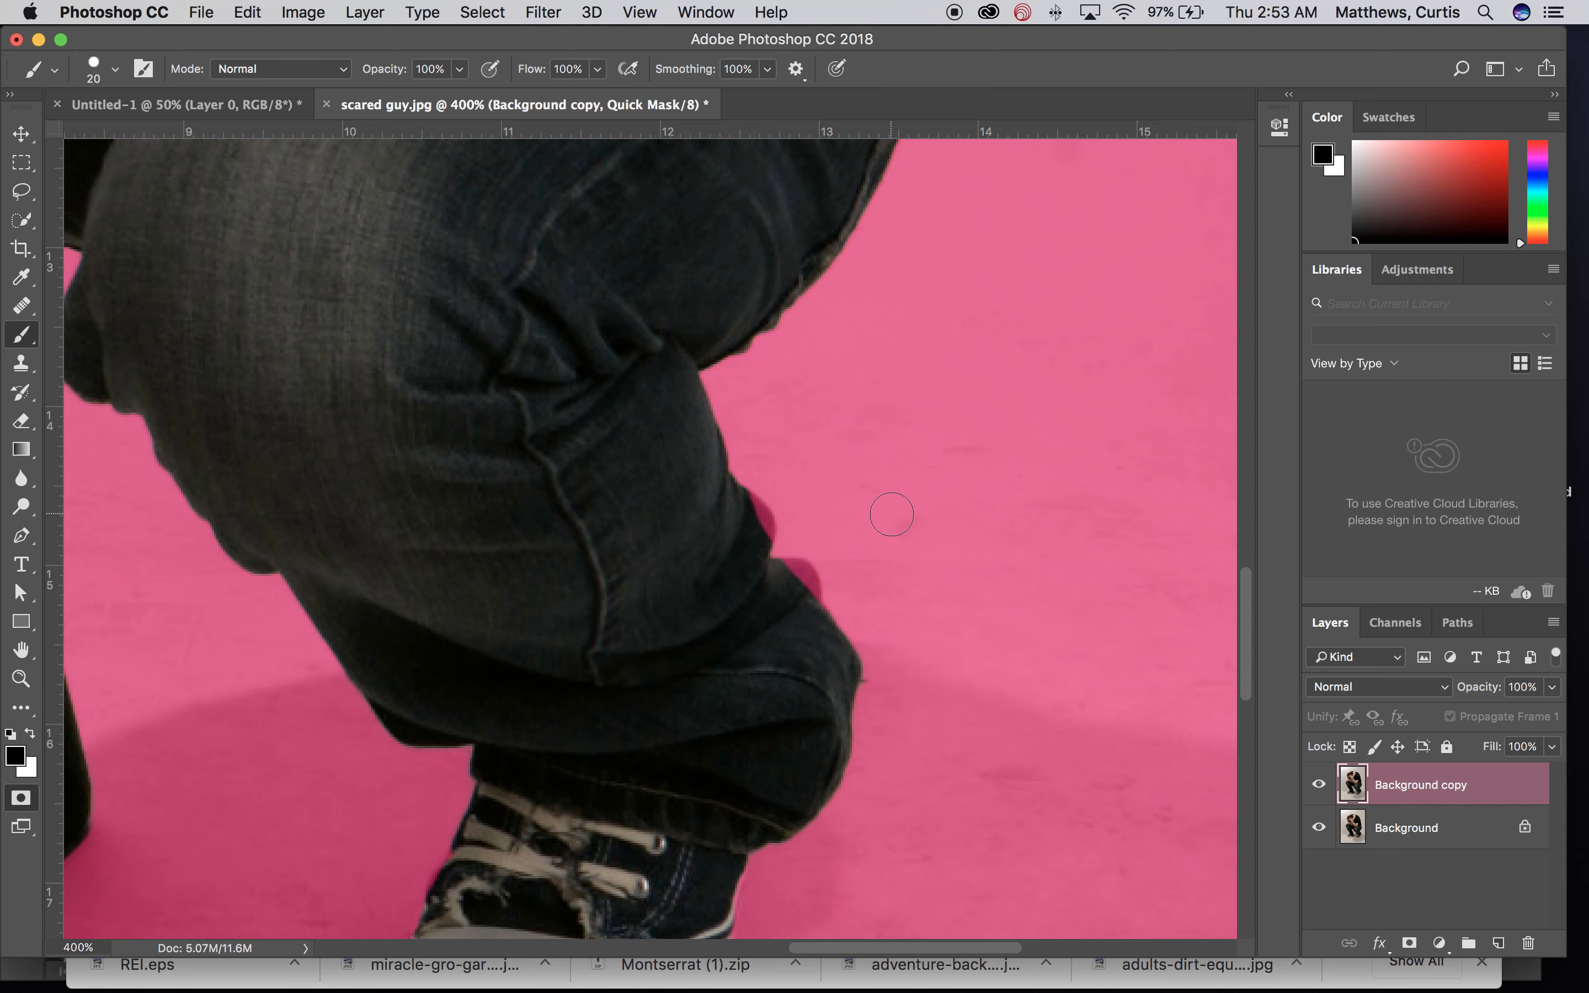
Step: Leave Quick Mask mode and add a layer mask from the selection to the Background copy layer
key(super+minus)
key(super+minus)
key(super+minus)
key(super+minus)
key(super+minus)
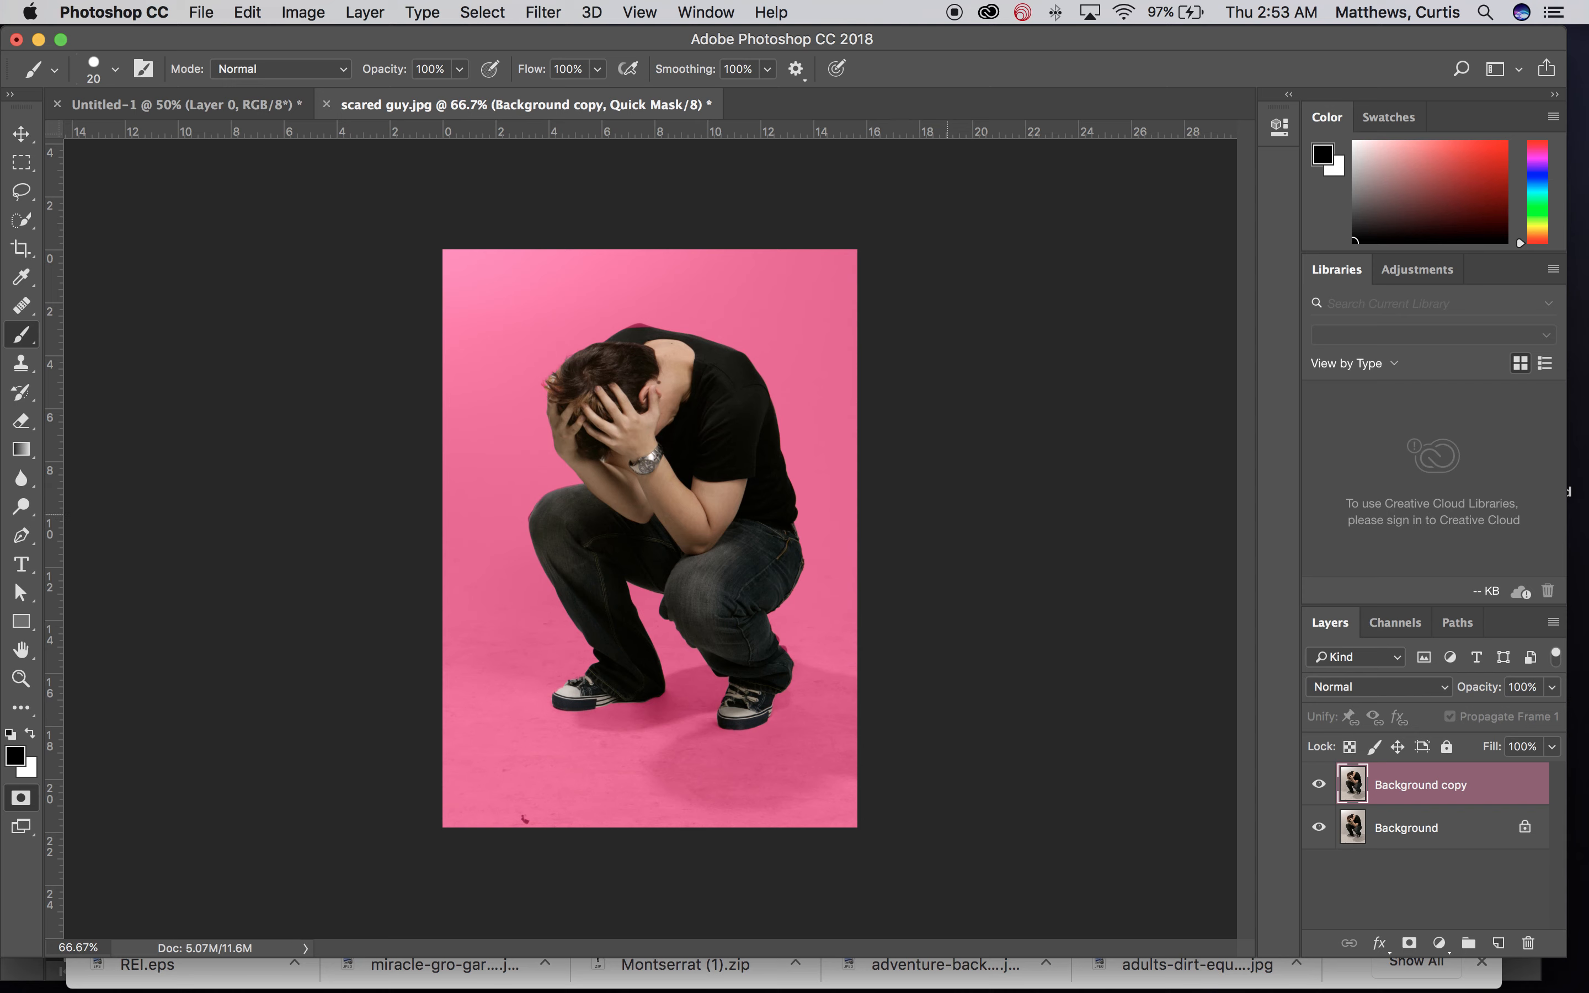
key(q)
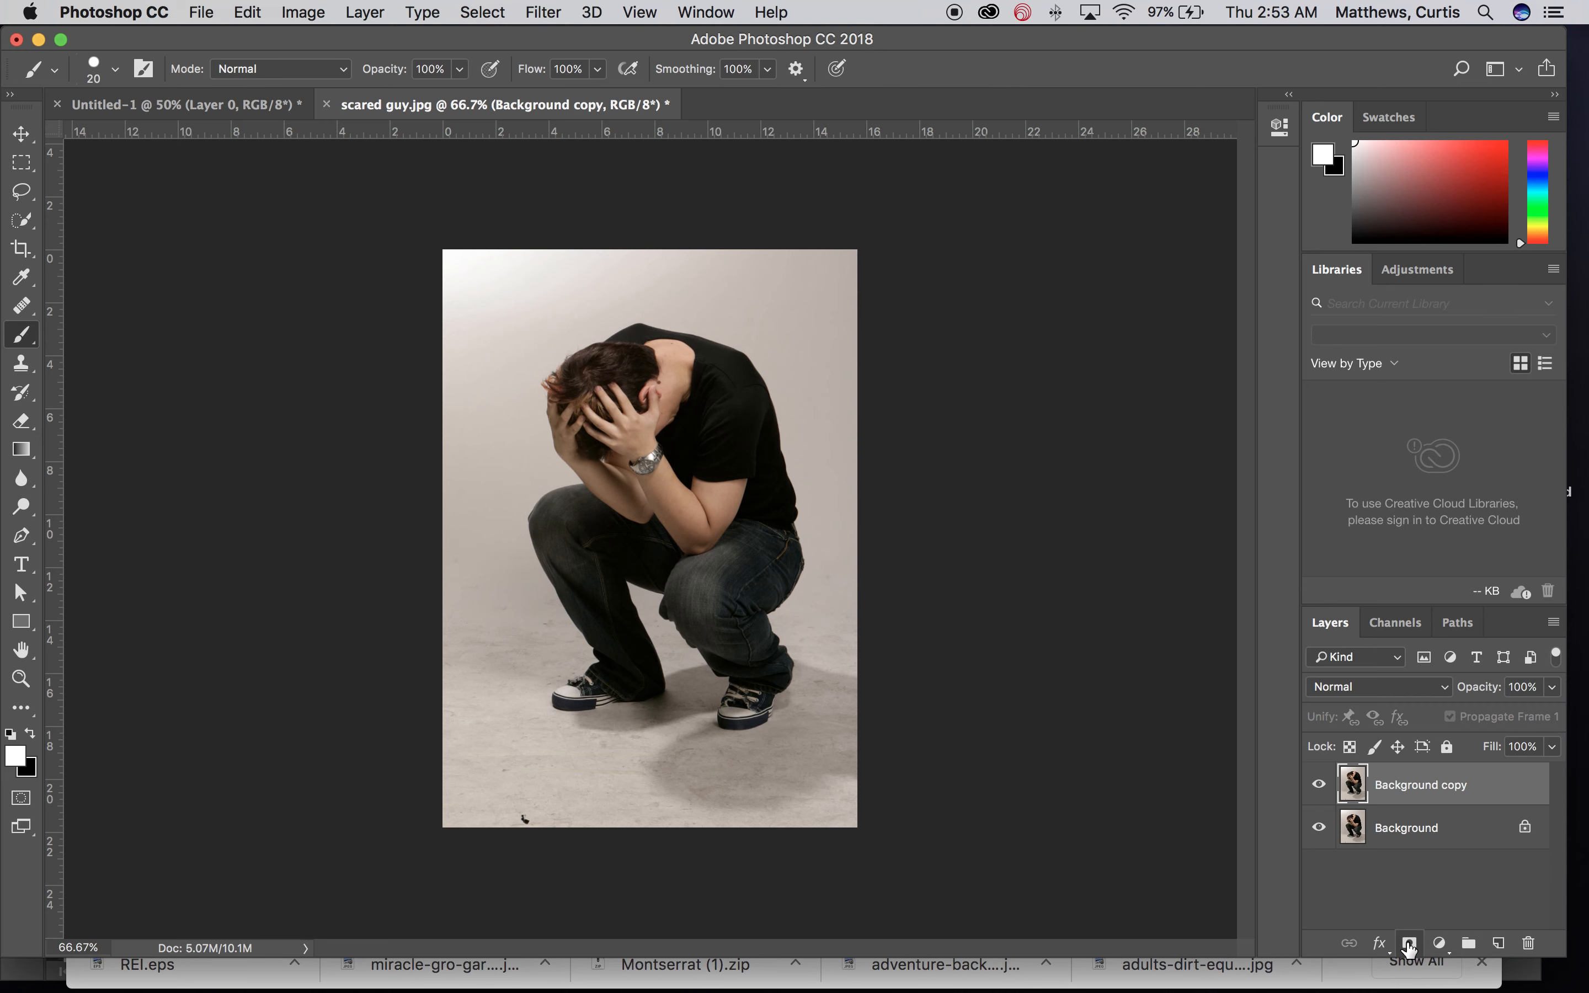
click(1409, 946)
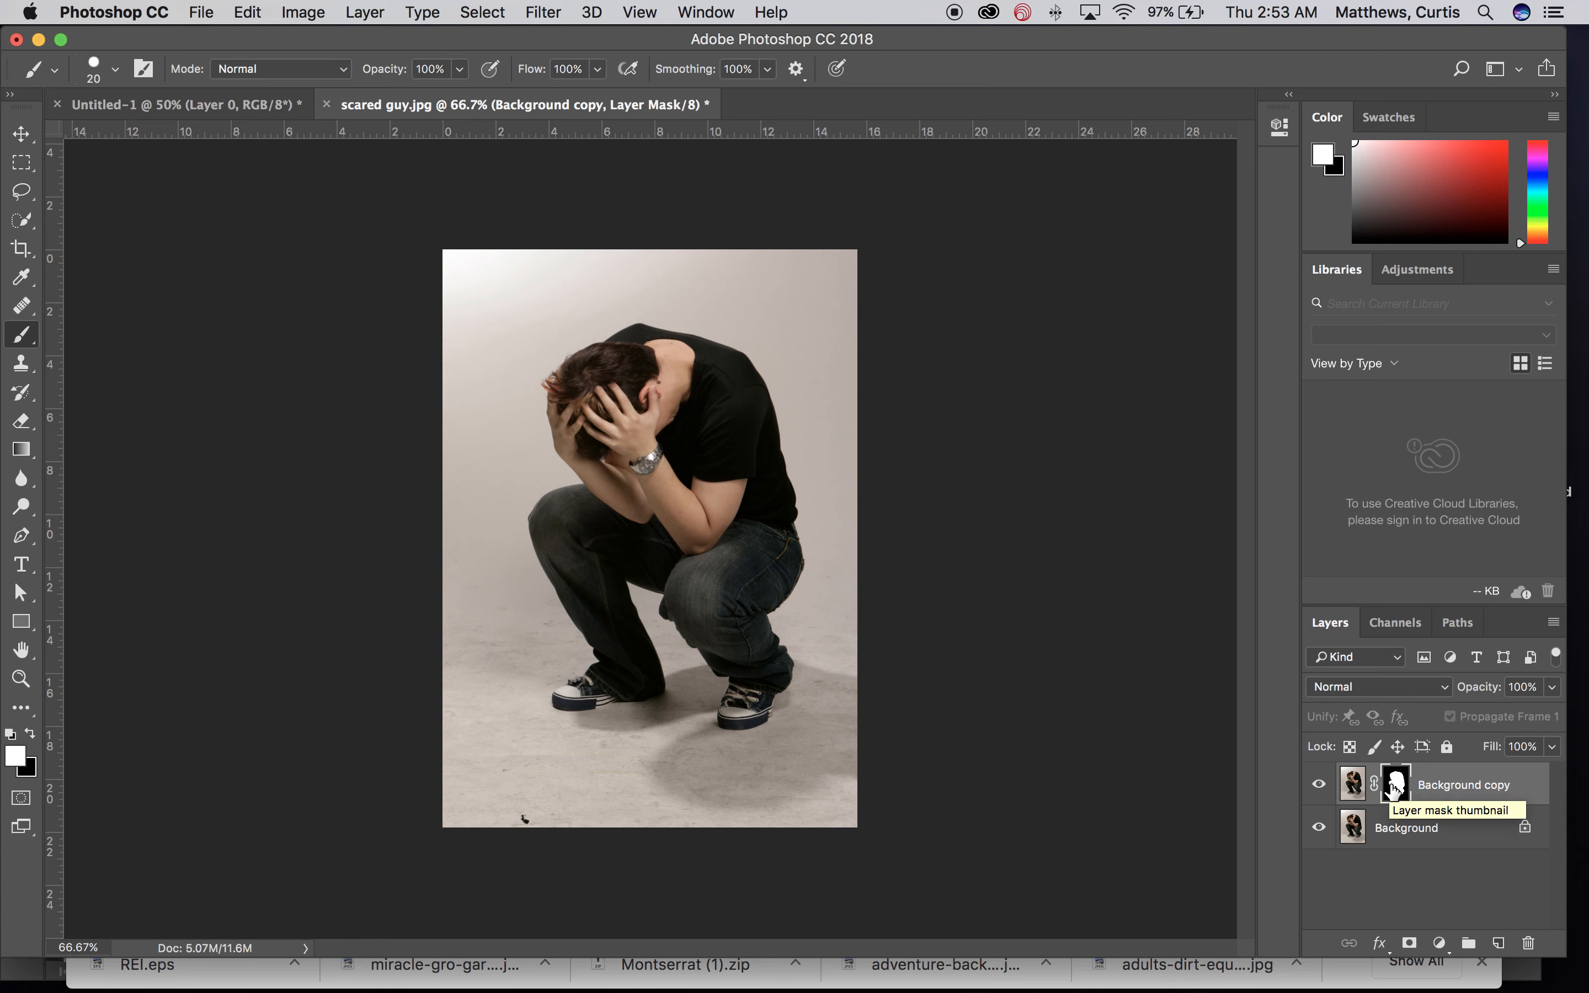
Step: Toggle the Background layer's visibility to check the cut-out, leaving the layer hidden
click(1320, 828)
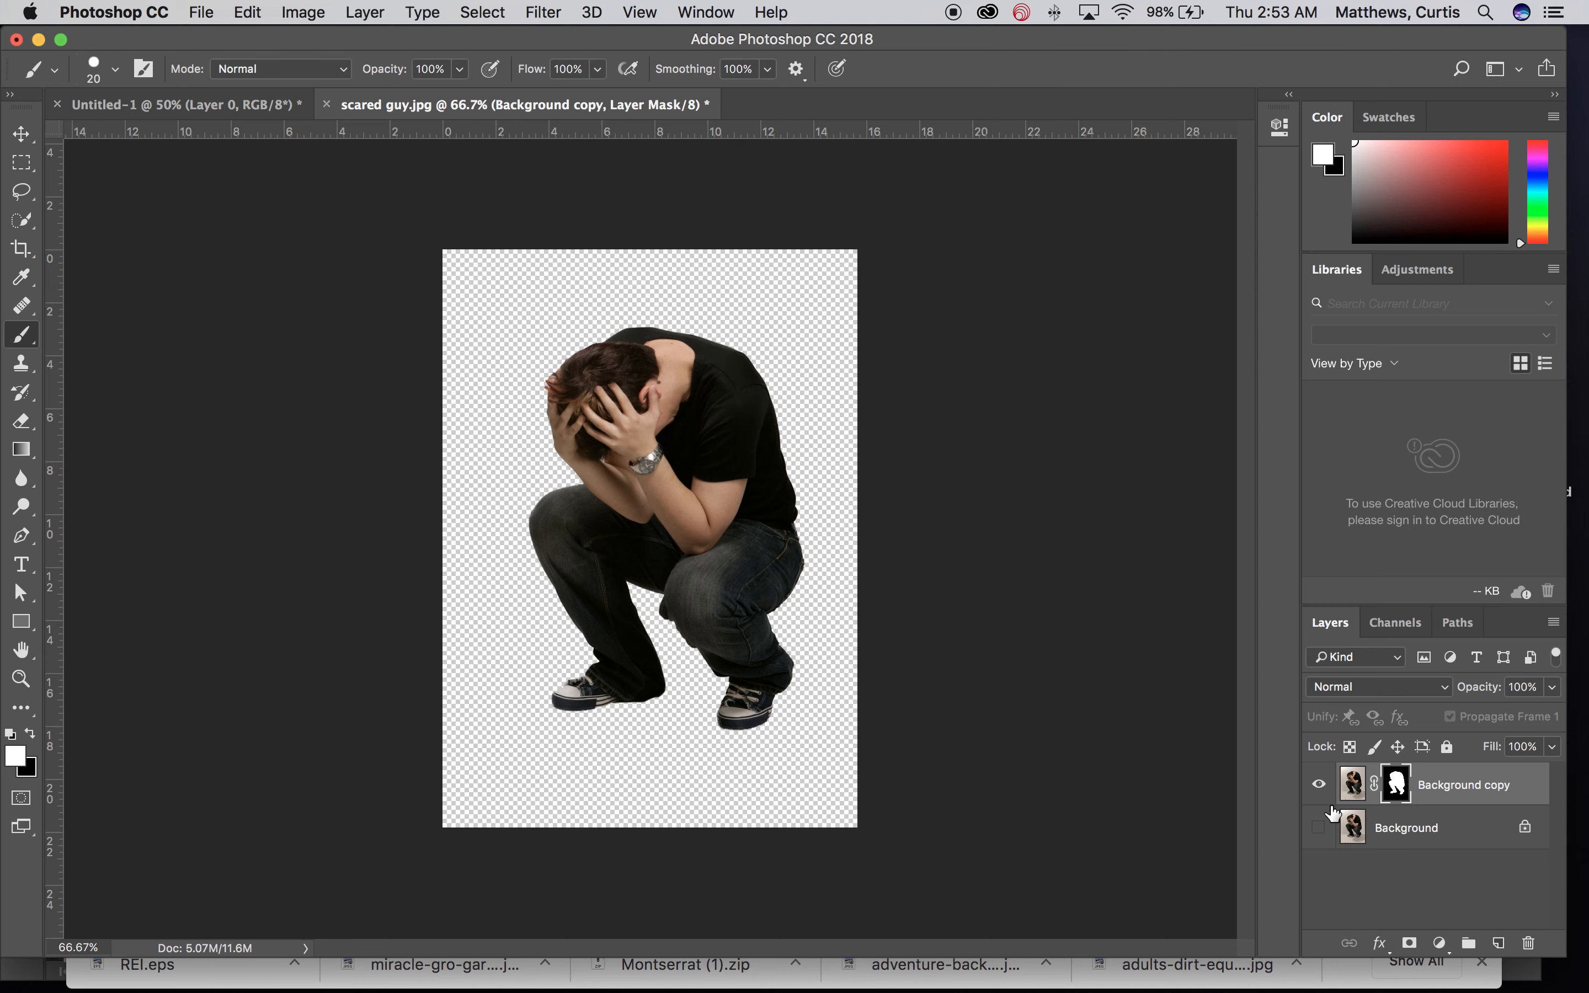
click(1319, 828)
click(1319, 827)
Step: Save the document as scared guy.psd in Photoshop format with layers and Maximize Compatibility in the cut out folder
click(201, 12)
click(226, 241)
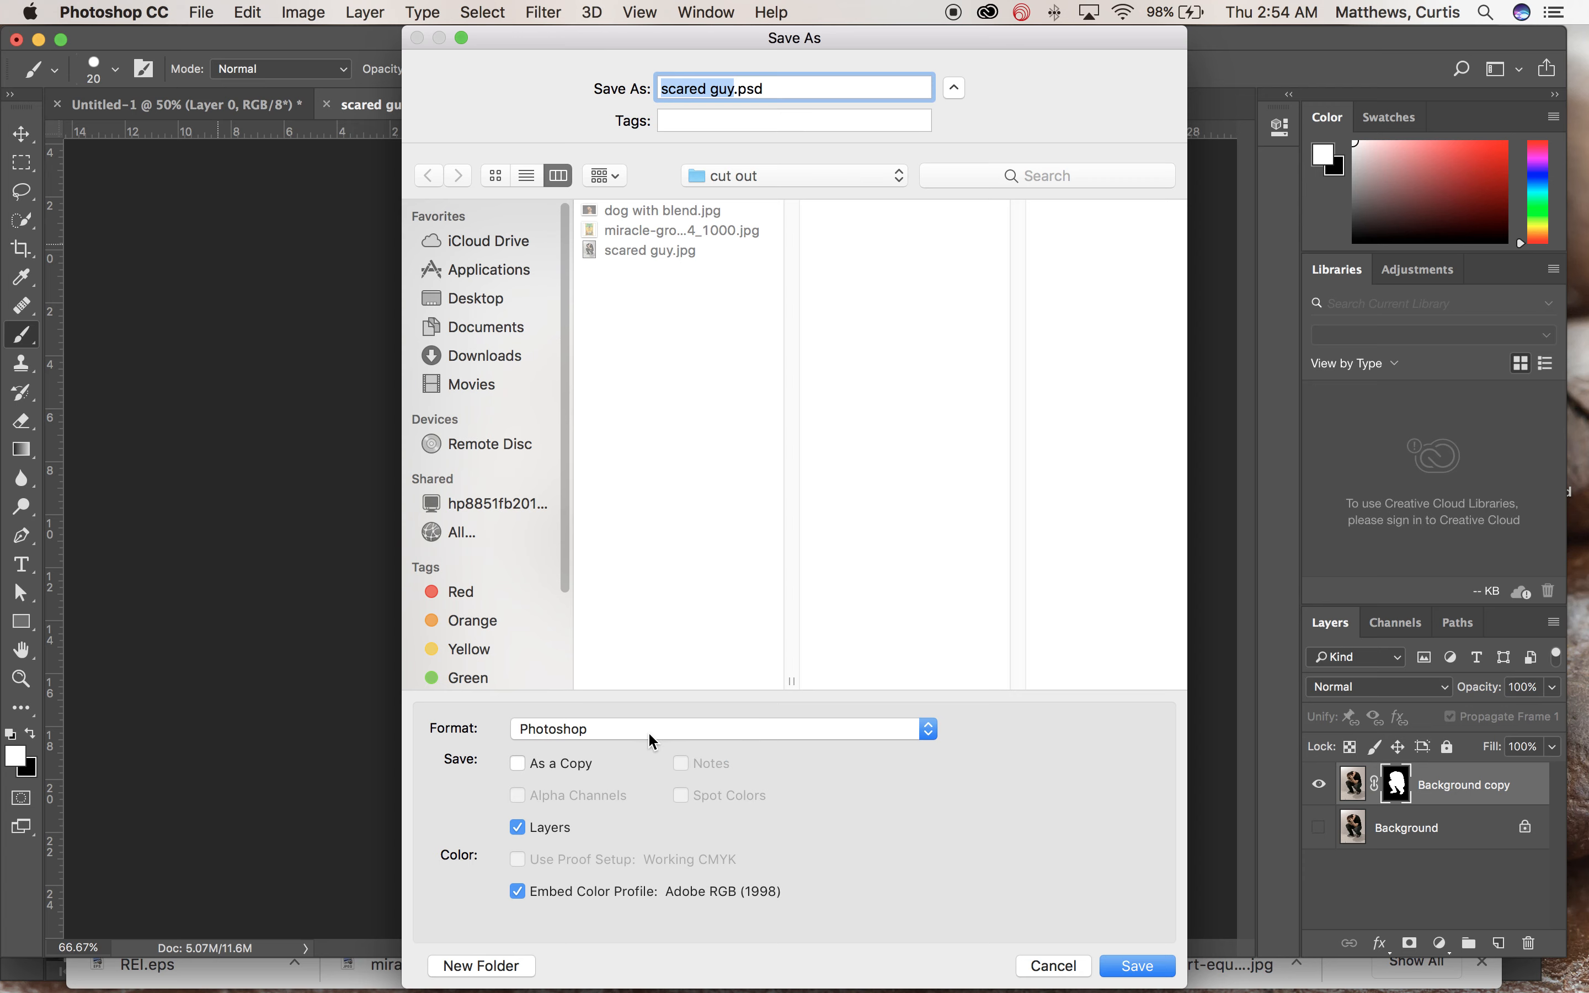
click(1136, 967)
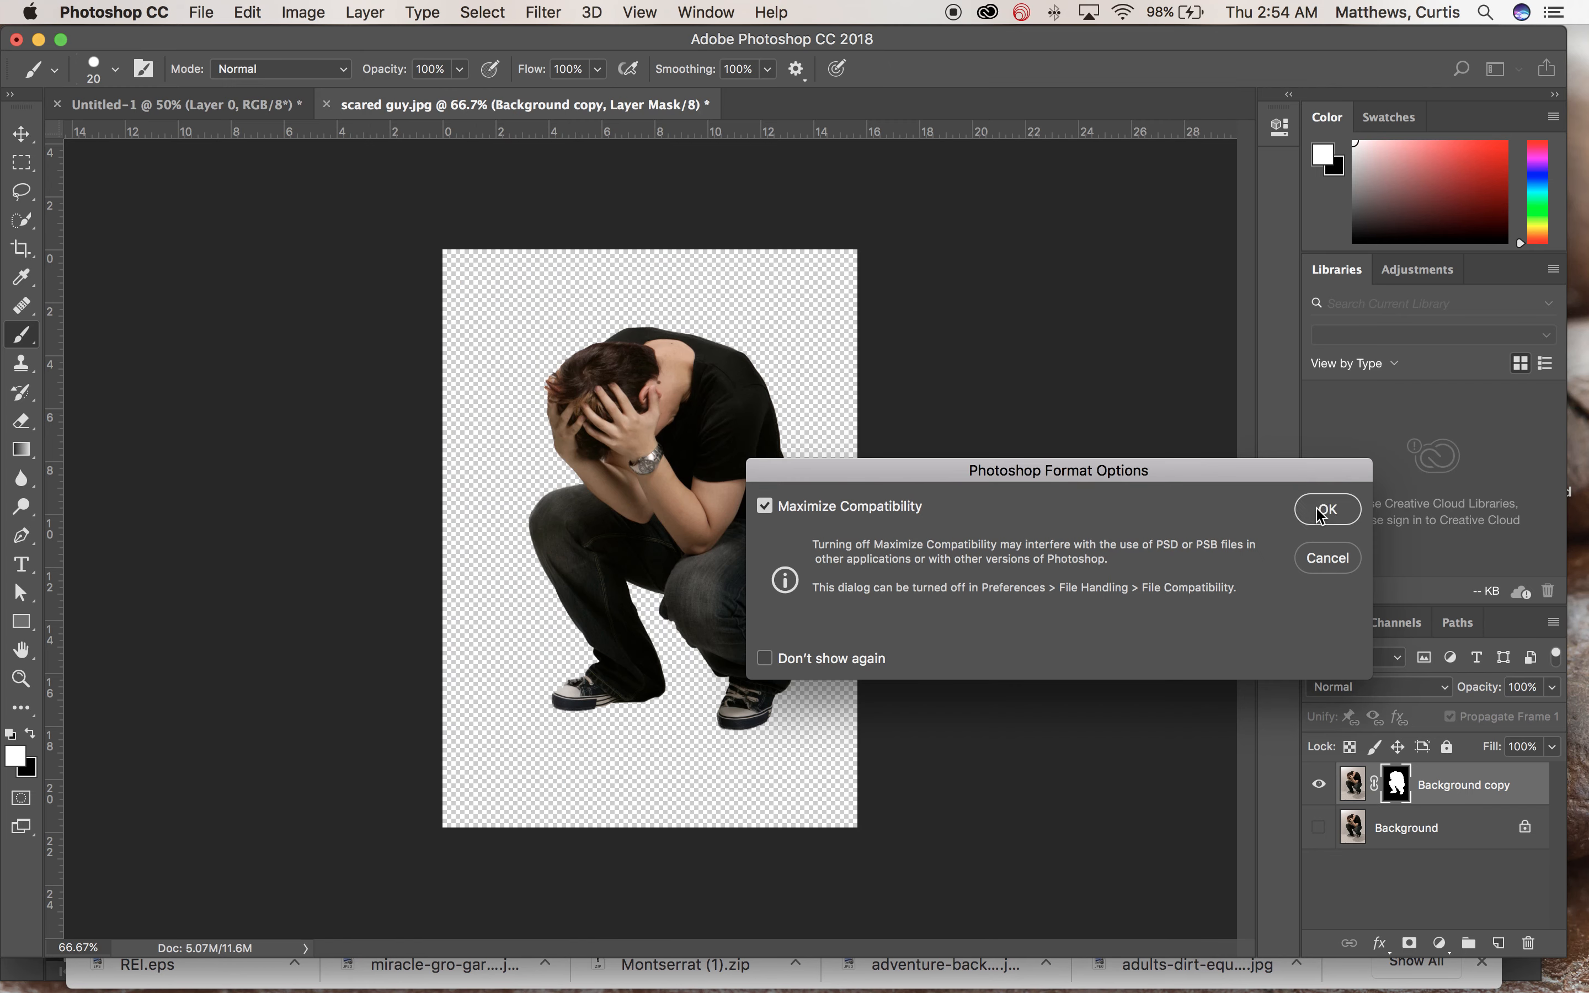
click(1322, 513)
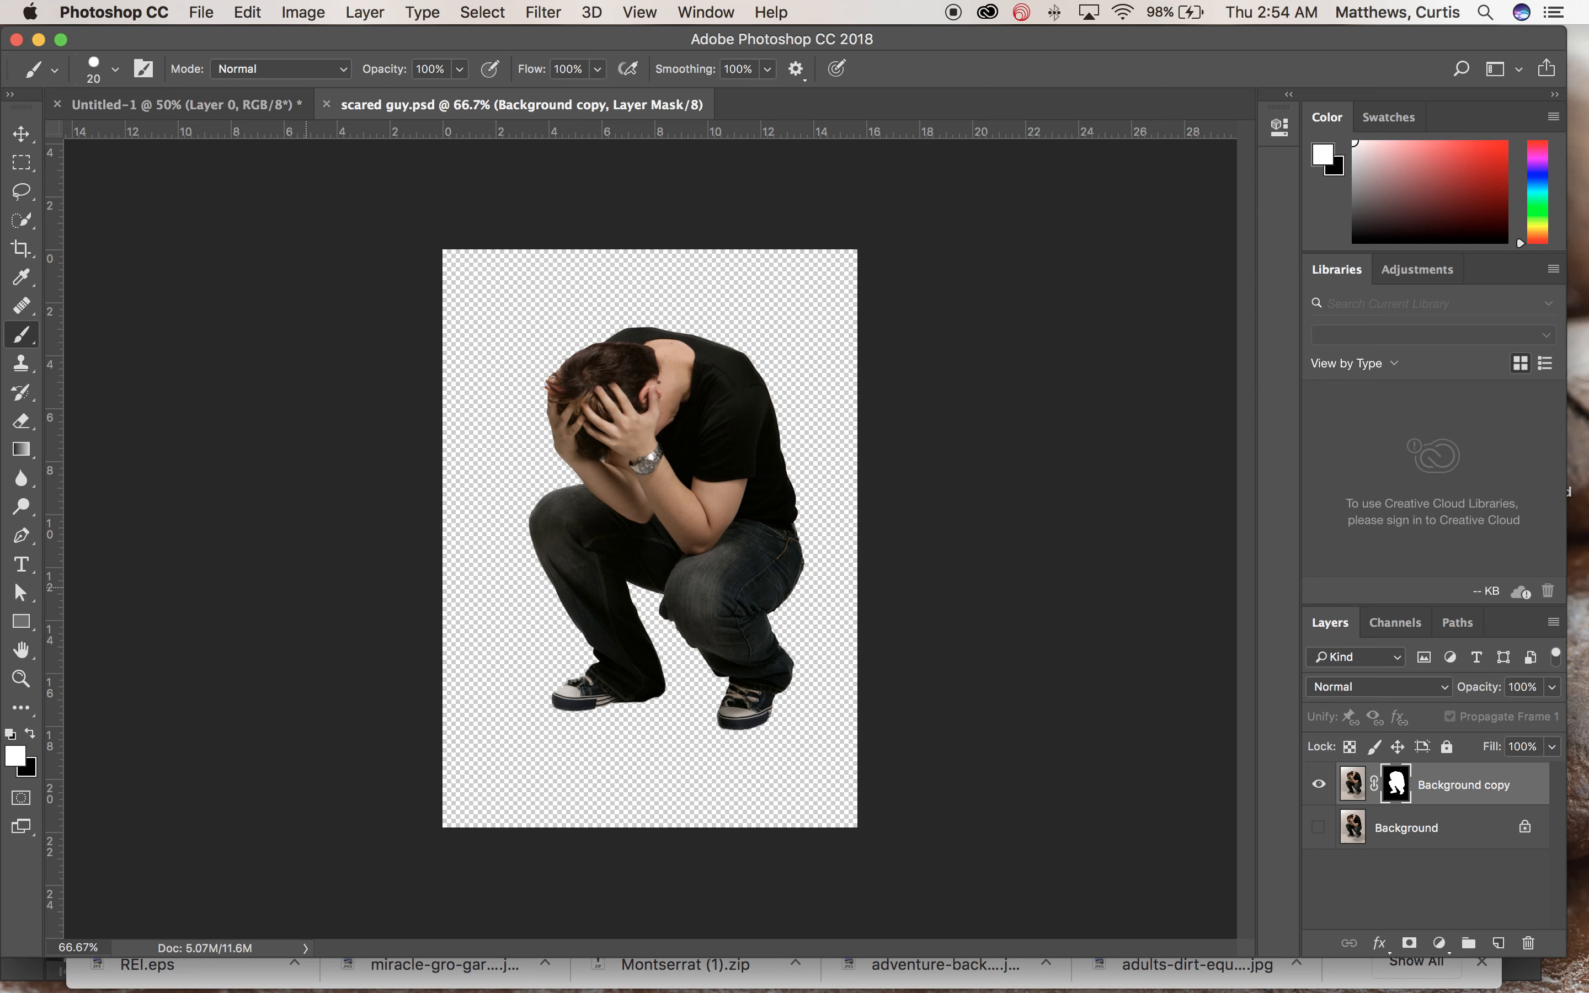
Step: Make black the foreground color and enlarge the brush to 150 px for painting on the layer mask
click(30, 734)
key(bracketright)
key(bracketright)
key(bracketright)
key(bracketright)
key(bracketright)
key(bracketright)
key(bracketright)
key(bracketright)
key(bracketright)
key(bracketright)
Step: Try hiding the photo's left shoe by painting over it on the layer mask, and undo the stroke
mouse_move(532, 656)
mouse_down()
mouse_move(617, 734)
mouse_move(531, 665)
mouse_move(636, 723)
mouse_move(568, 671)
mouse_move(514, 663)
mouse_up()
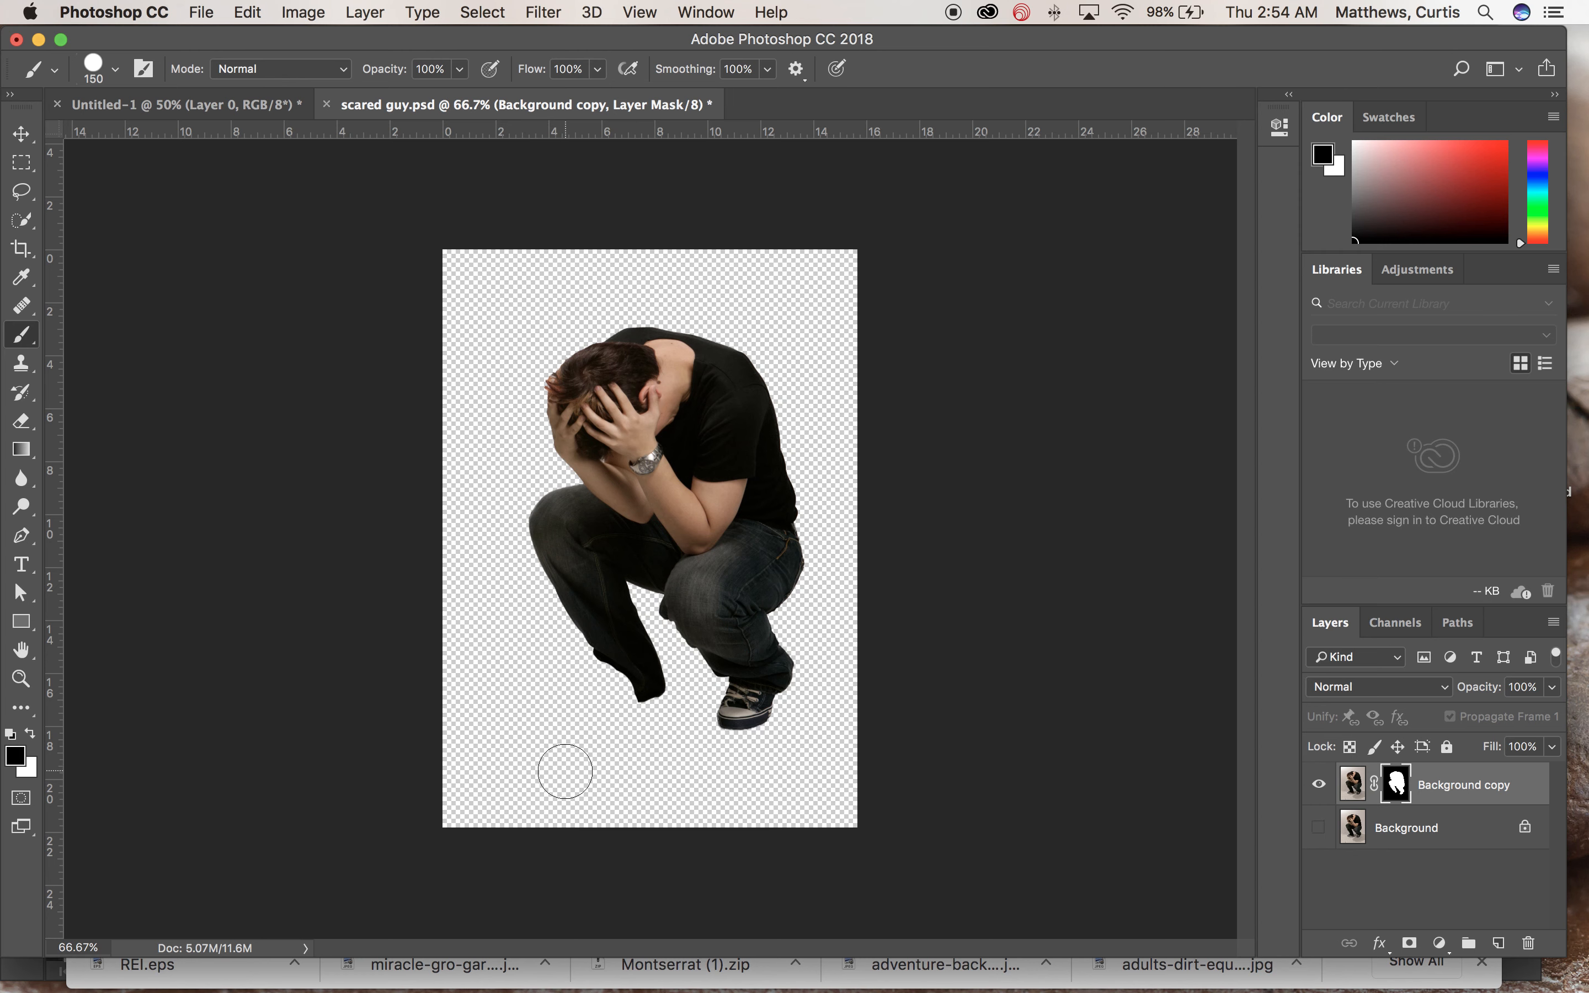
key(super+z)
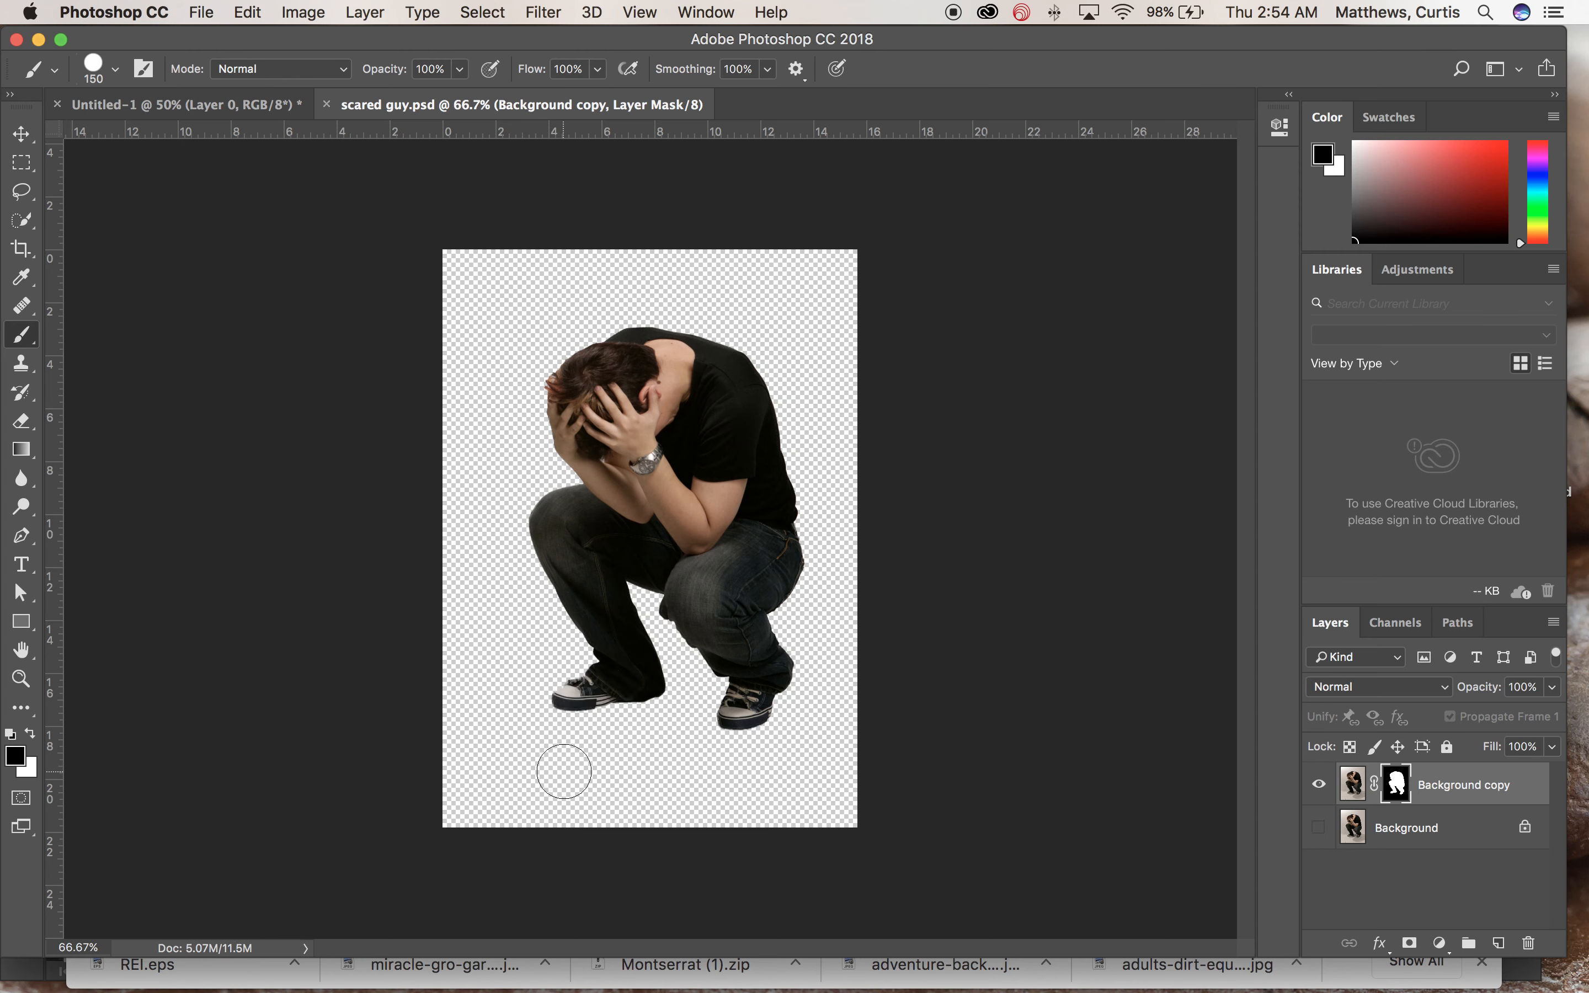
Step: Trim the outer hip edge of the jeans on the layer mask and, with a 45 px brush, the inner knee edge between the legs
mouse_move(831, 580)
mouse_down()
mouse_move(819, 490)
mouse_move(861, 463)
mouse_up()
key(bracketleft)
key(bracketleft)
key(bracketleft)
key(bracketleft)
key(bracketleft)
key(bracketleft)
key(bracketleft)
key(bracketleft)
mouse_move(657, 609)
mouse_down()
mouse_move(689, 653)
mouse_move(660, 614)
mouse_up()
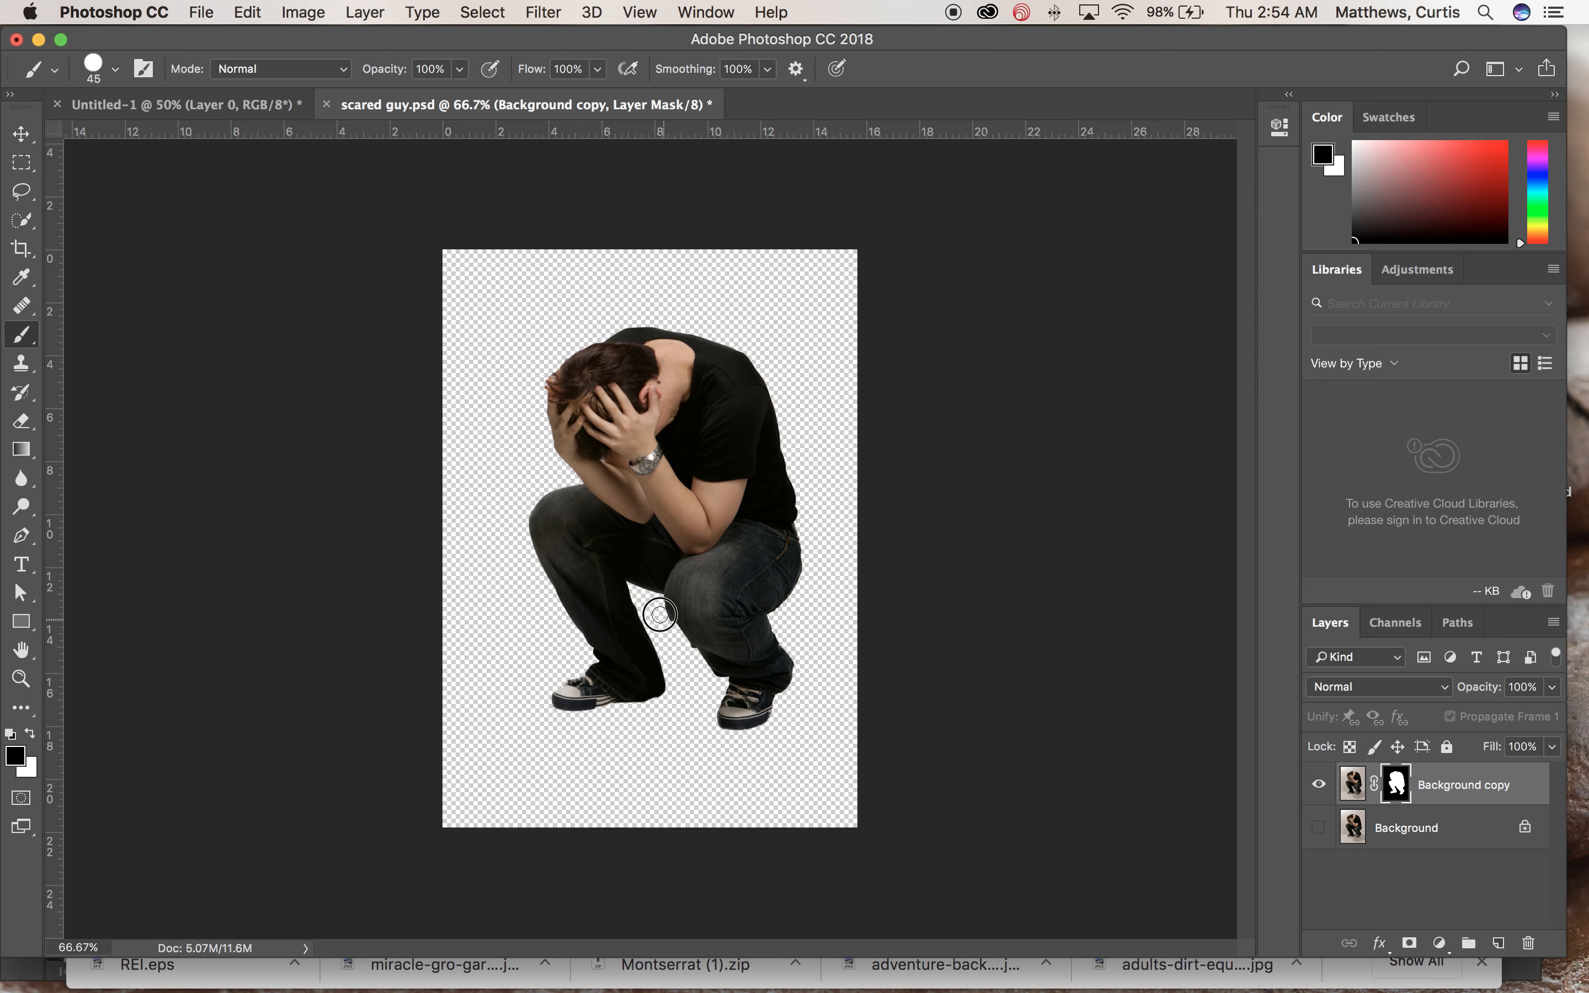